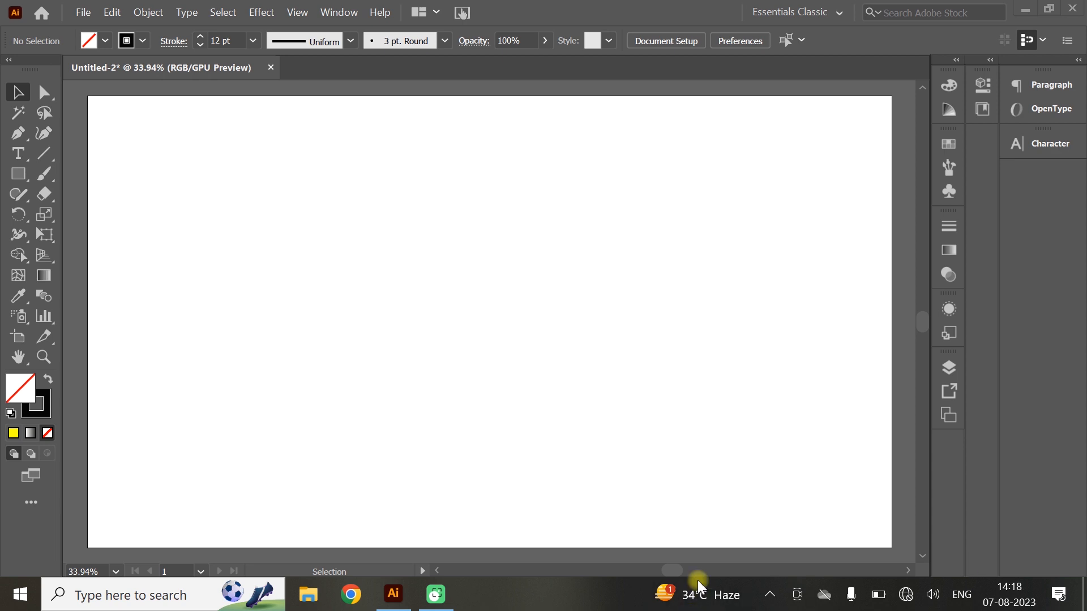
# Draw a rectangle about 683 × 592 px on the left half of the artboard and give it an orange R=247 G=147 B=30 stroke
pyautogui.click(18, 174)
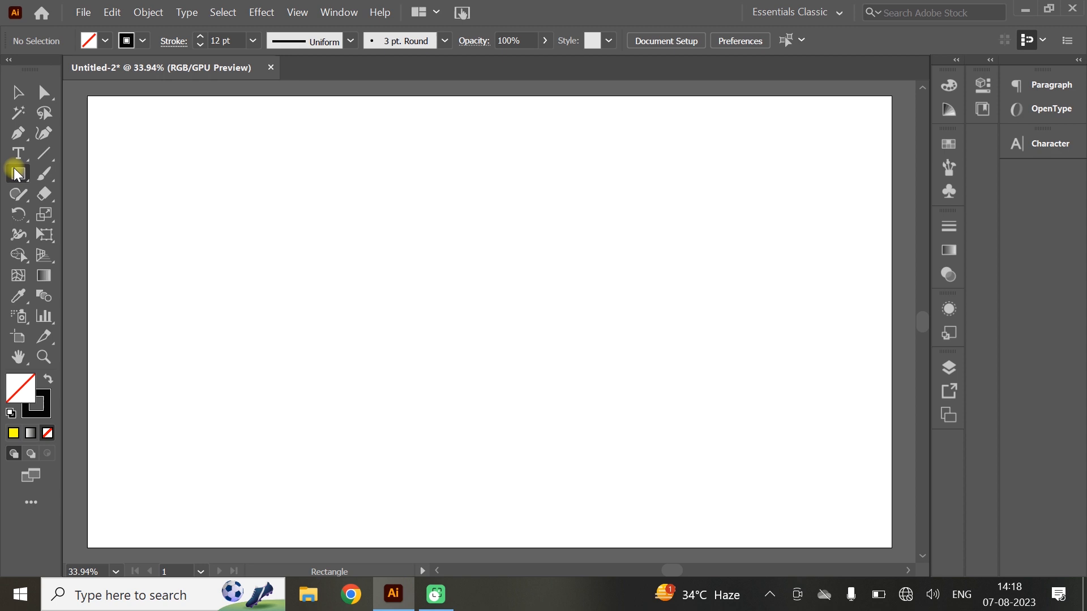
pyautogui.moveTo(196, 184); pyautogui.dragTo(482, 434)
pyautogui.click(105, 41)
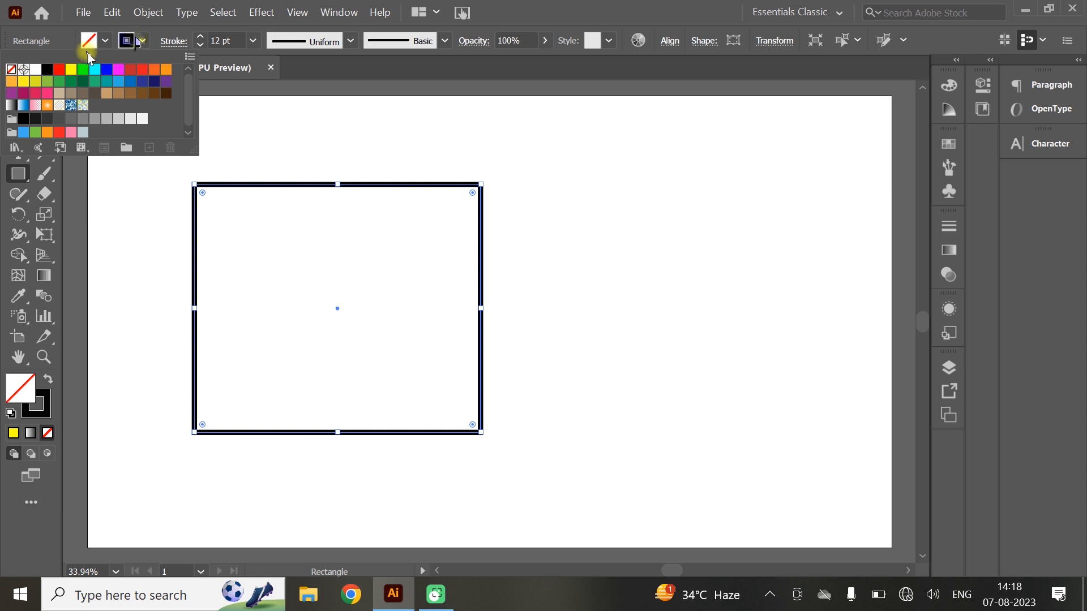
pyautogui.click(140, 40)
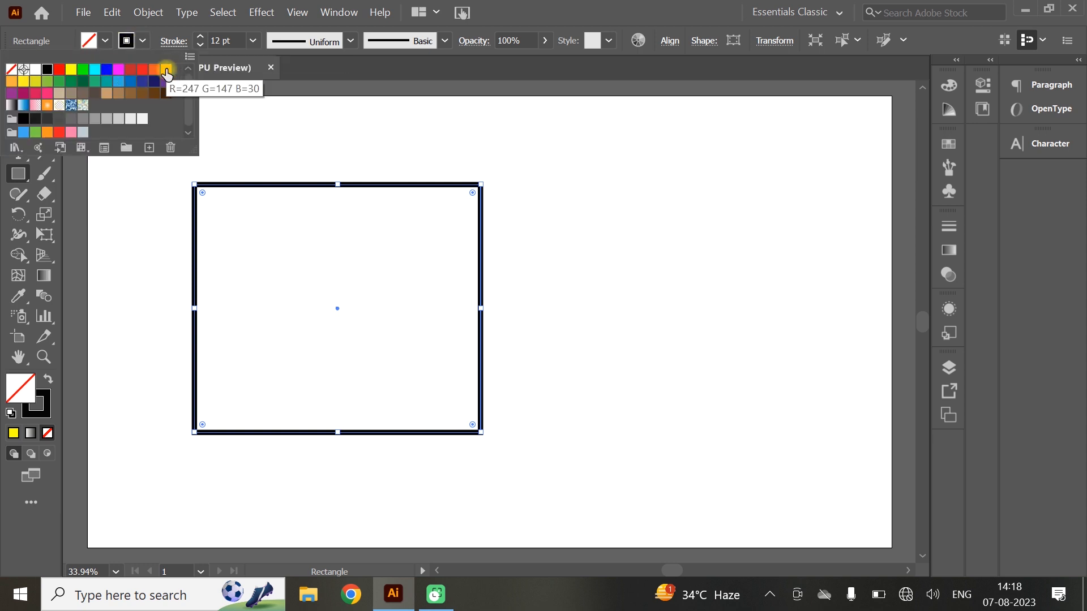
pyautogui.click(166, 70)
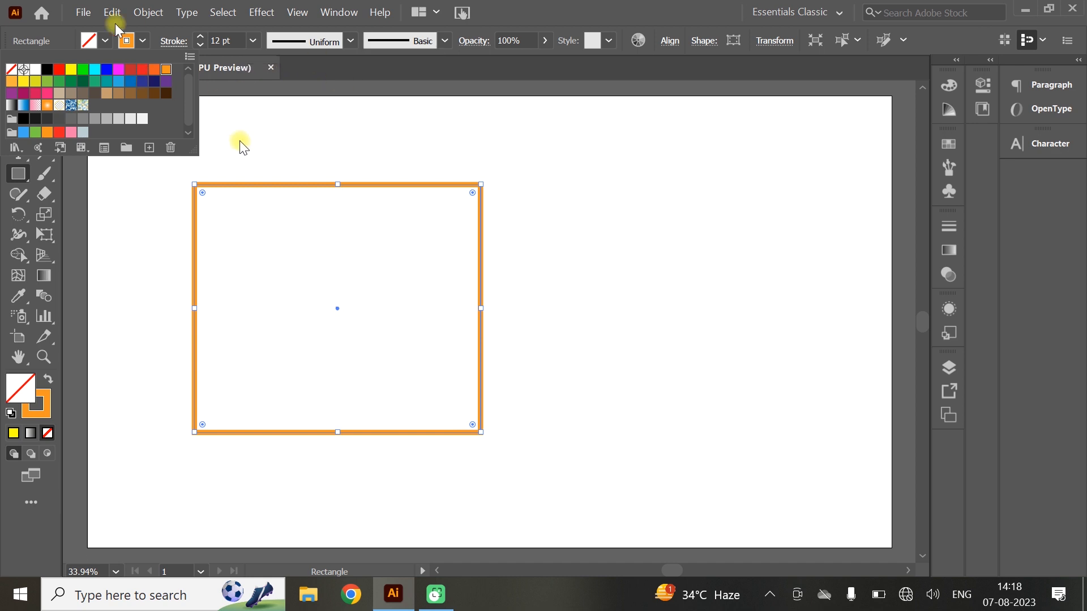
# Set the rectangle's stroke weight to 28 pt
pyautogui.click(200, 37)
pyautogui.click(200, 37)
pyautogui.click(199, 38)
pyautogui.click(199, 37)
pyautogui.click(200, 37)
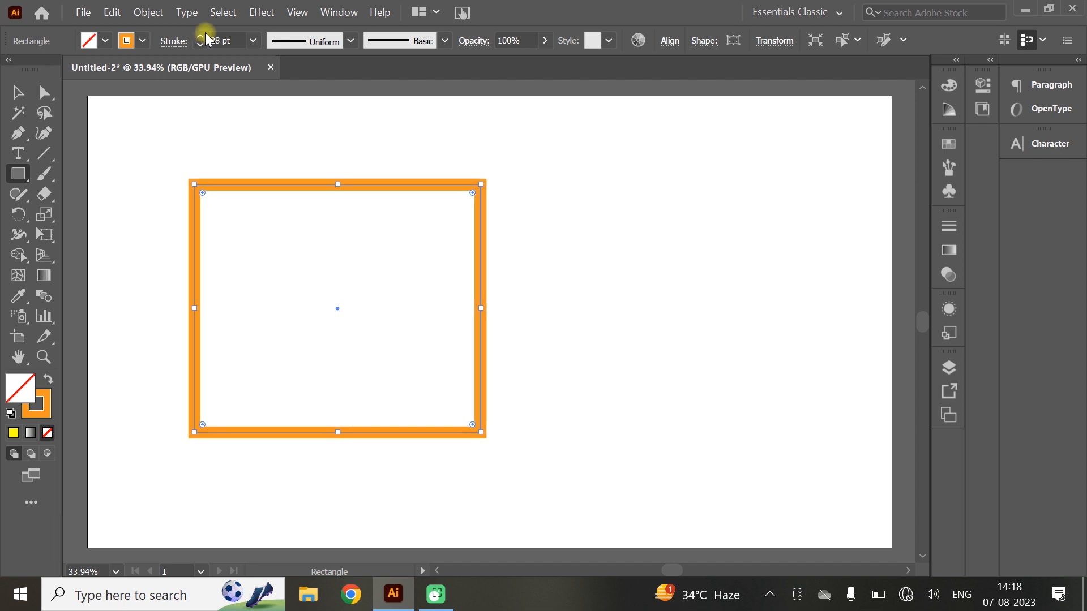
# Apply a radial gradient to the rectangle's stroke, running across the stroke
pyautogui.click(334, 13)
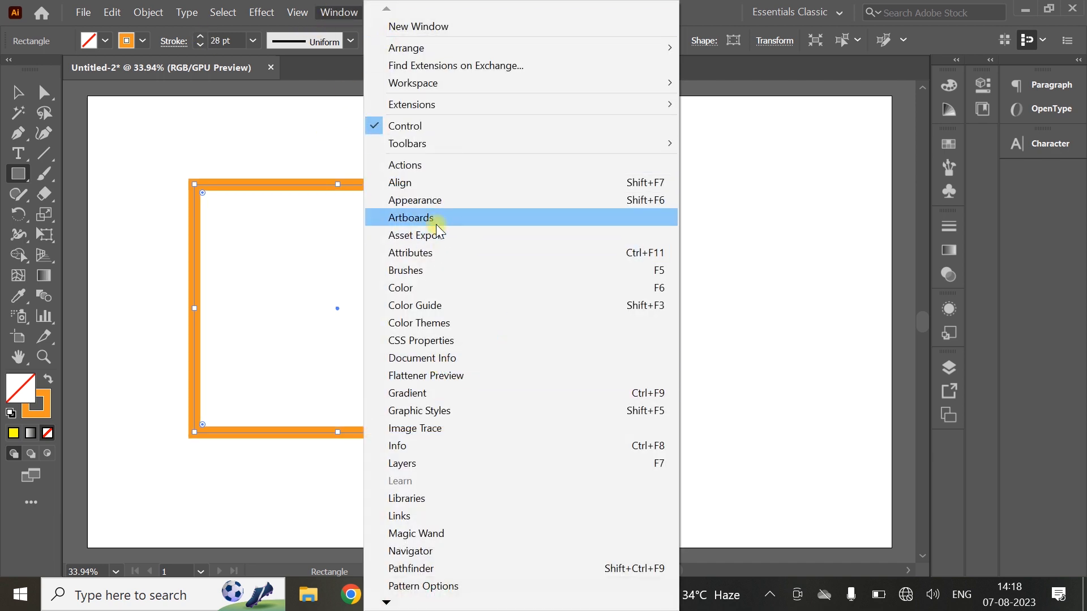
pyautogui.click(408, 392)
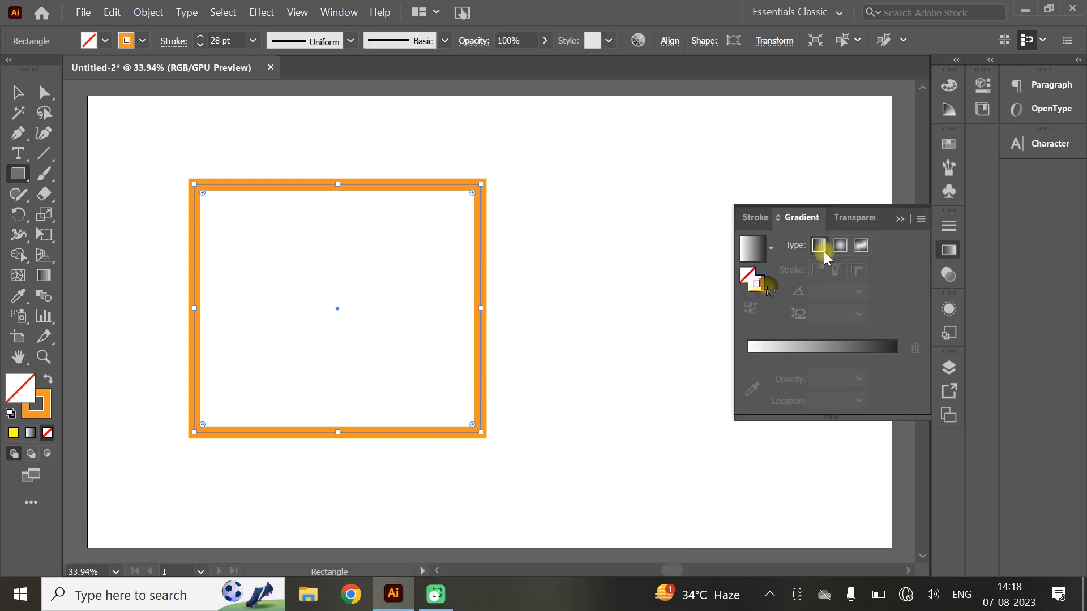
pyautogui.click(760, 285)
pyautogui.click(841, 245)
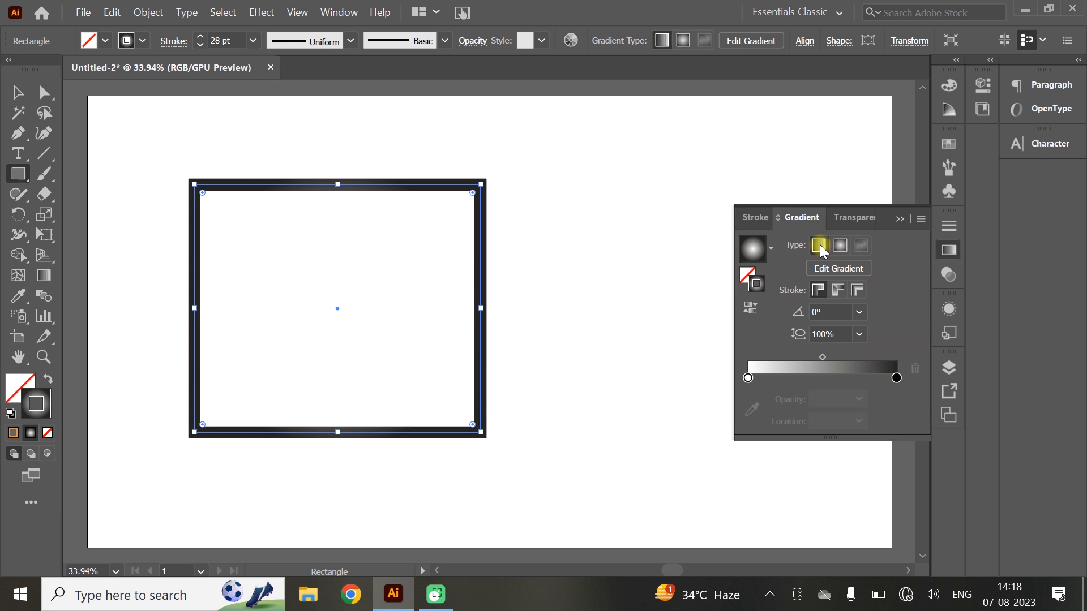
pyautogui.click(820, 245)
pyautogui.click(841, 246)
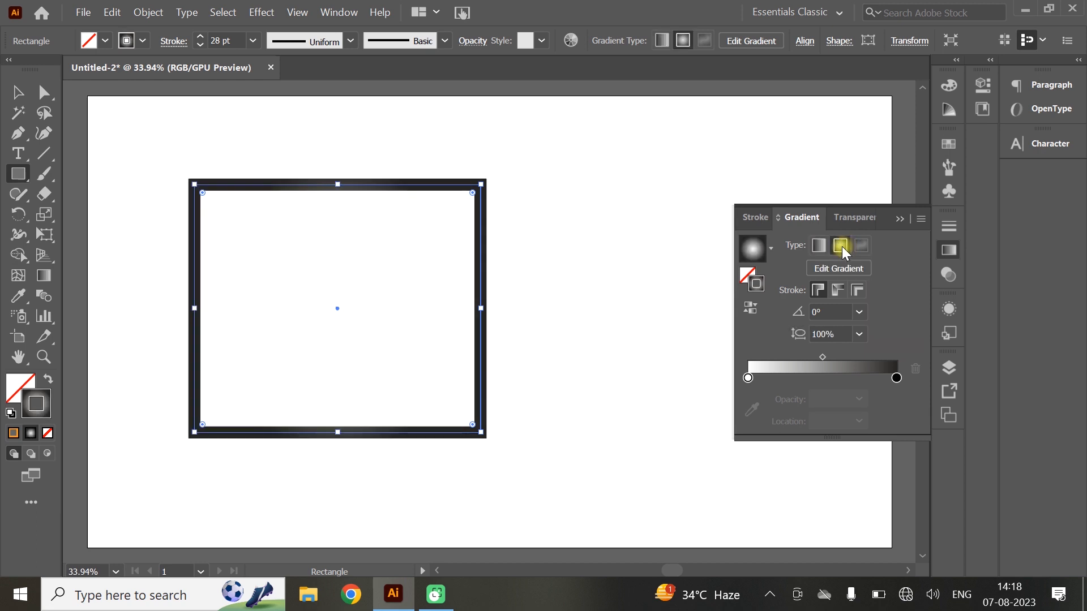
pyautogui.click(837, 292)
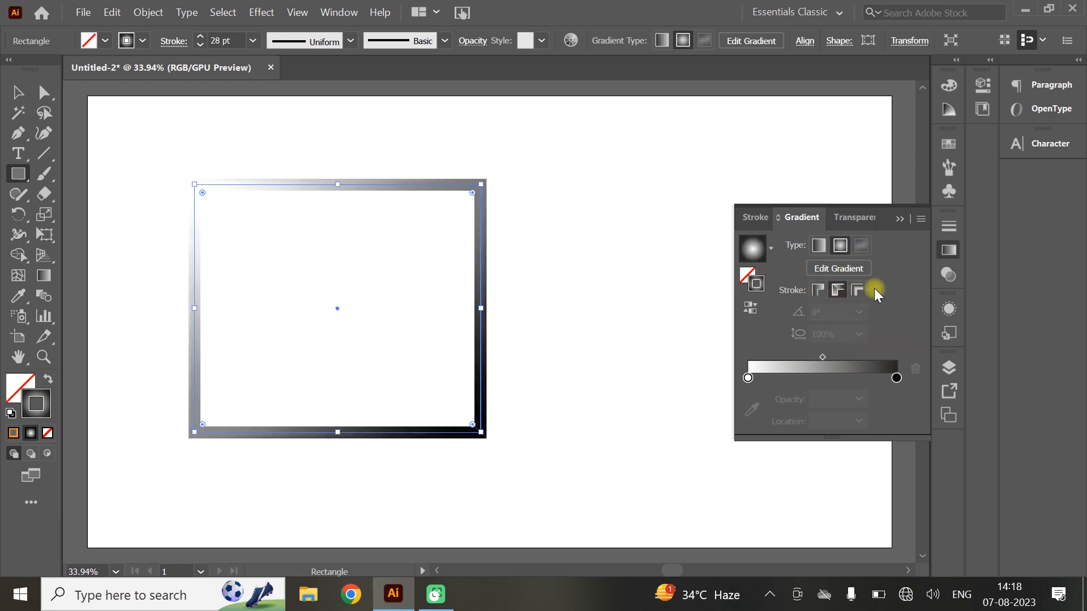
pyautogui.click(857, 289)
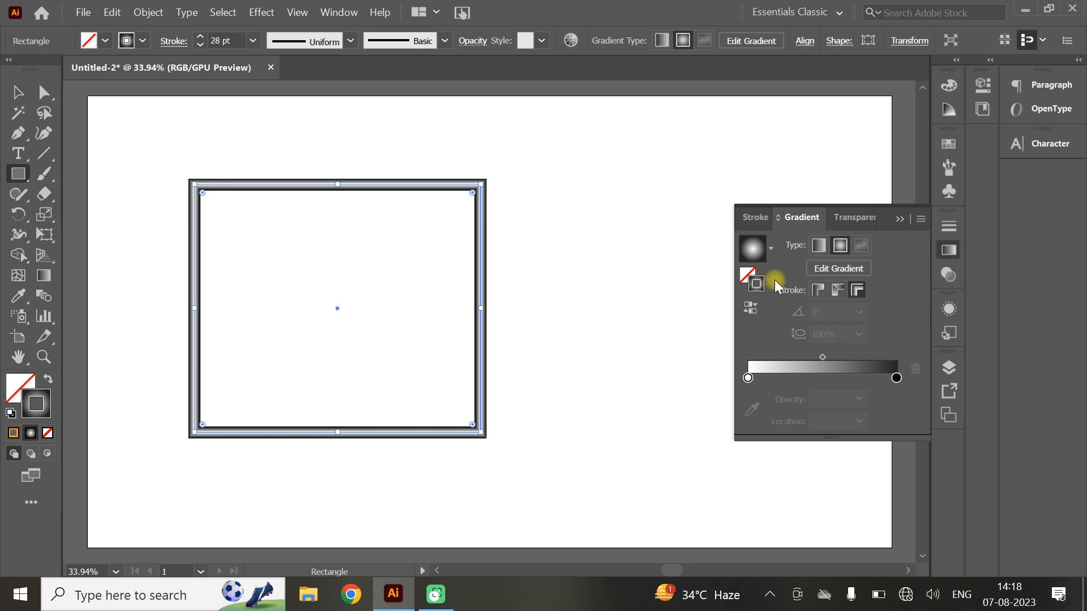
# Colour the stroke gradient's end stop red and its start stop light orange
pyautogui.doubleClick(897, 379)
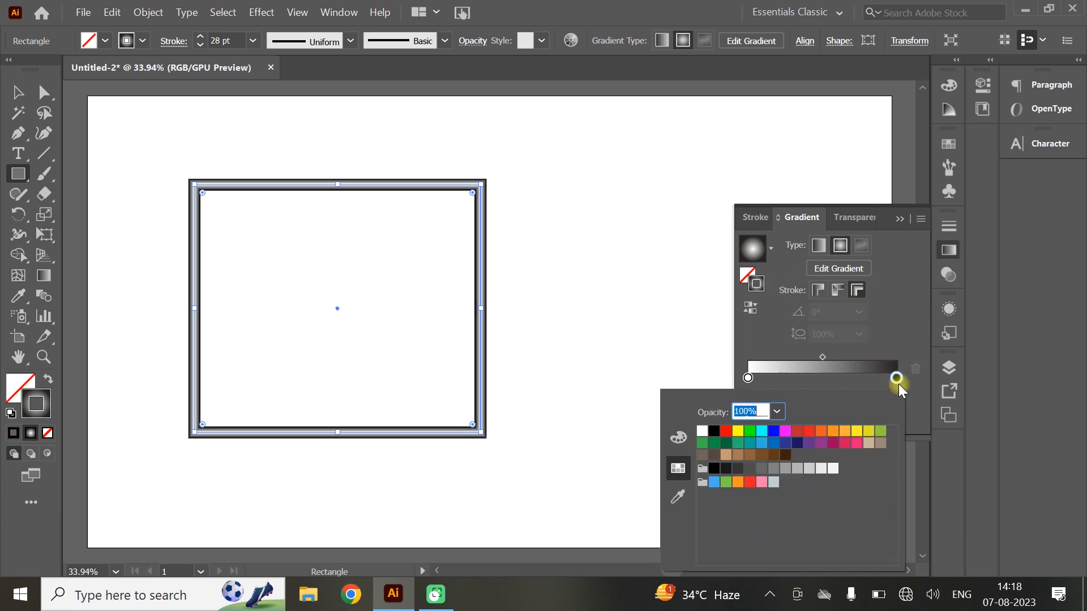
pyautogui.click(810, 433)
pyautogui.click(747, 378)
pyautogui.doubleClick(748, 378)
pyautogui.click(821, 433)
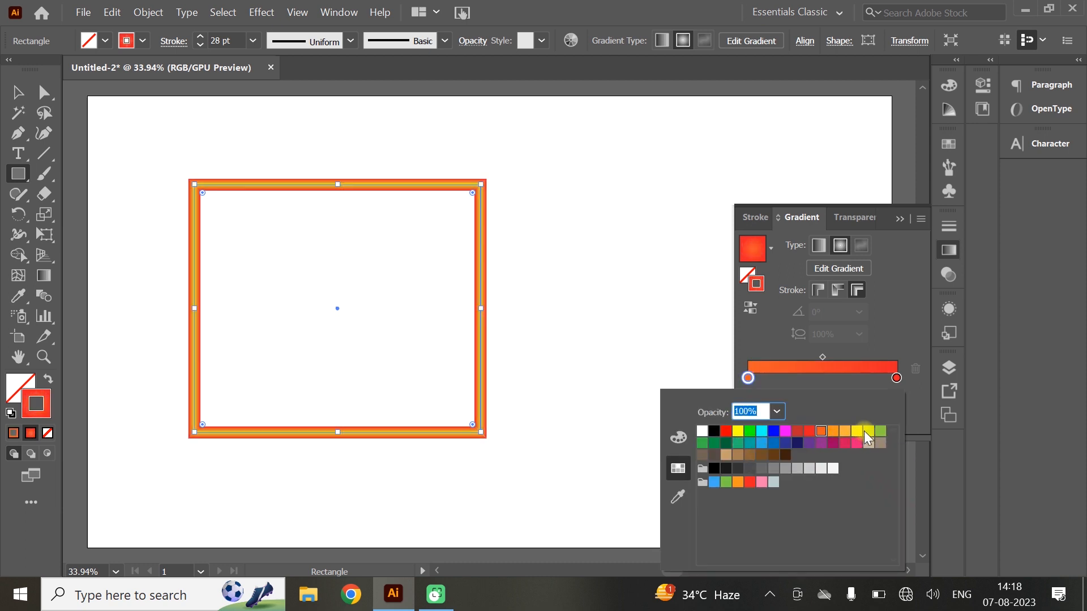
pyautogui.click(868, 431)
pyautogui.click(851, 437)
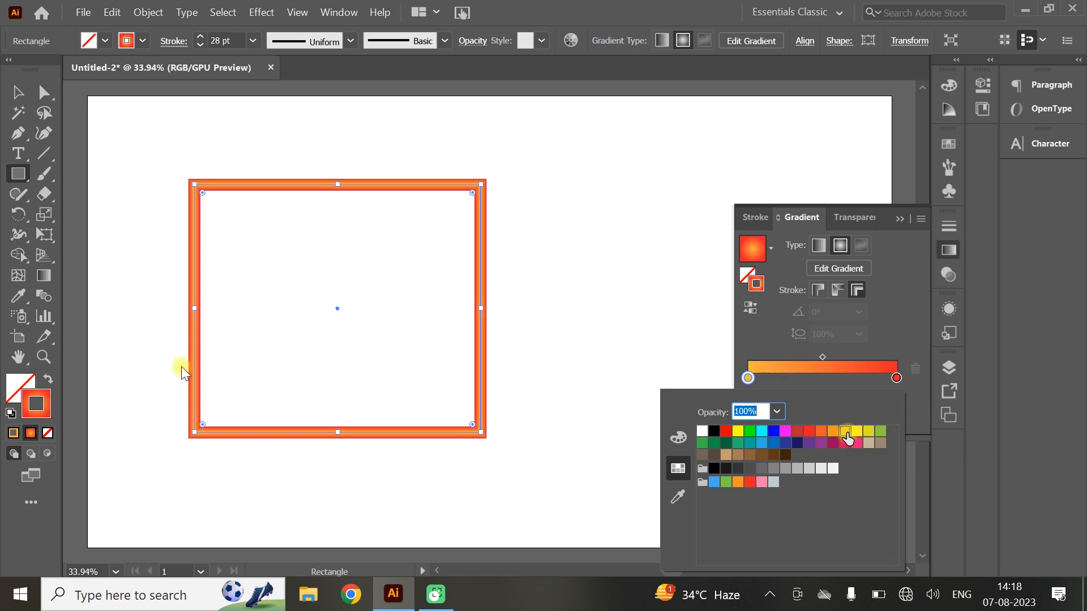
pyautogui.click(23, 91)
pyautogui.click(367, 152)
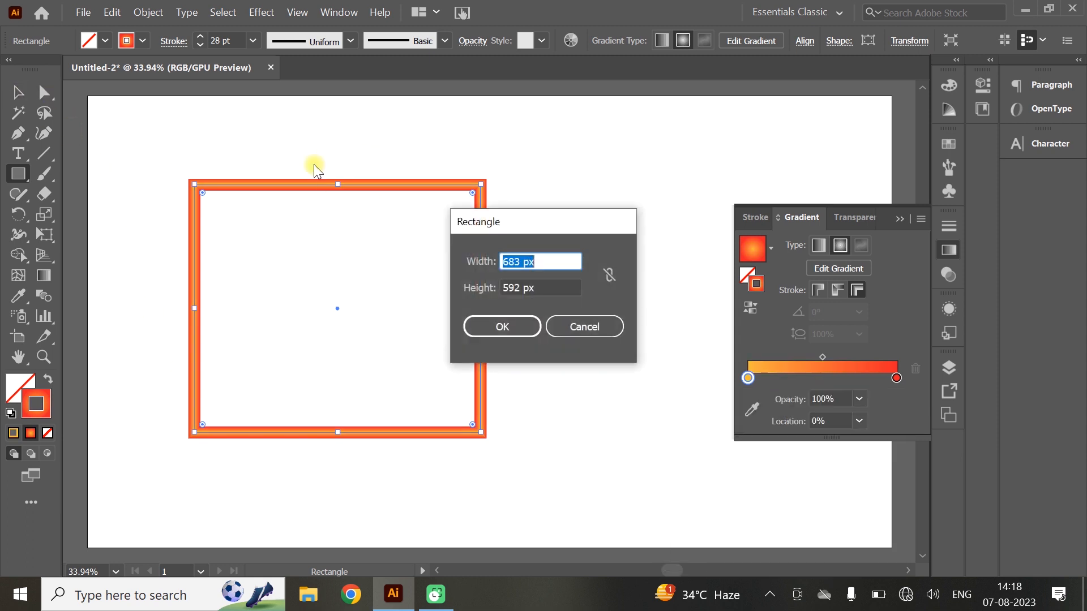
pyautogui.click(578, 338)
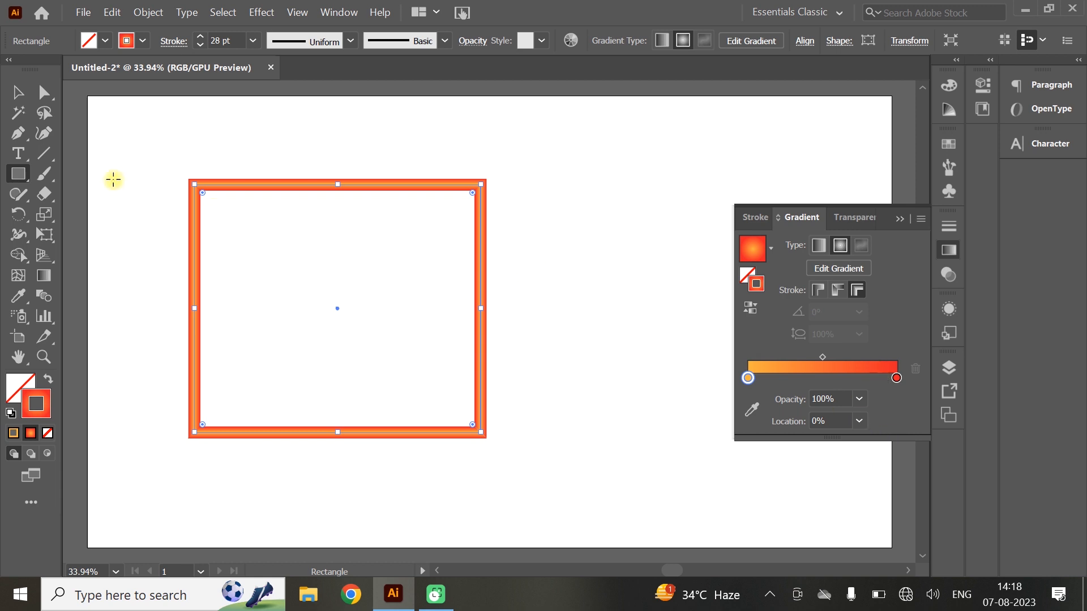
pyautogui.click(18, 93)
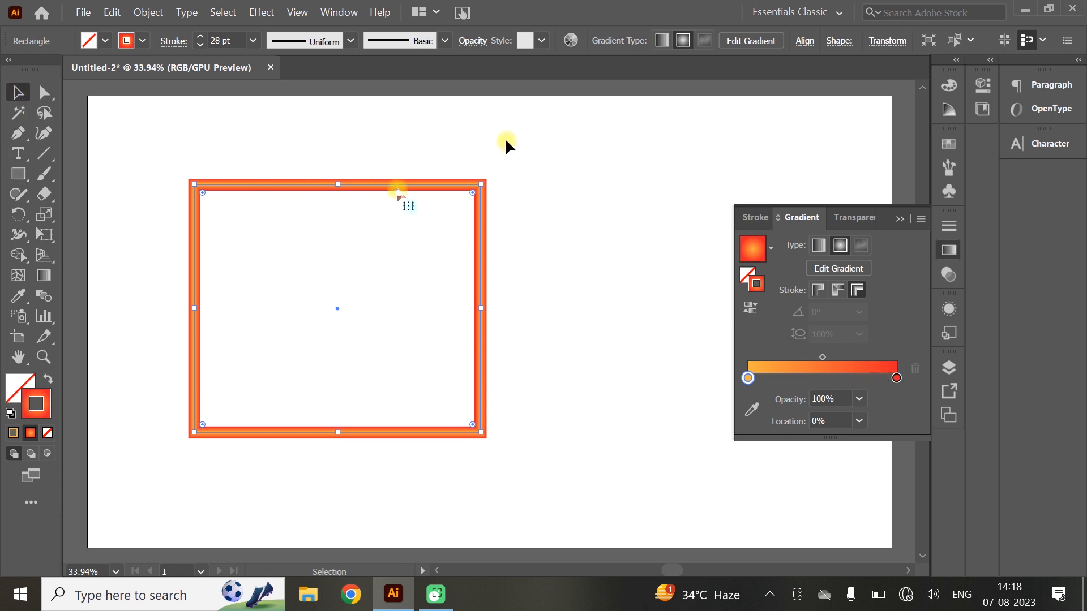
# Try squeezing the rectangle horizontally with the Scale tool, and undo the scaling
pyautogui.rightClick(50, 215)
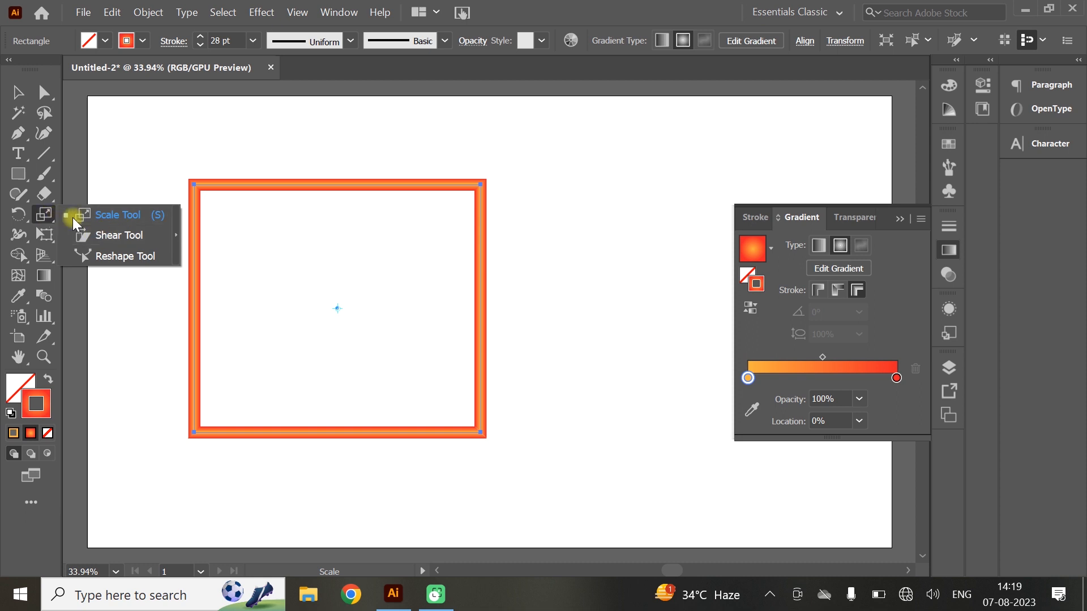
pyautogui.click(43, 216)
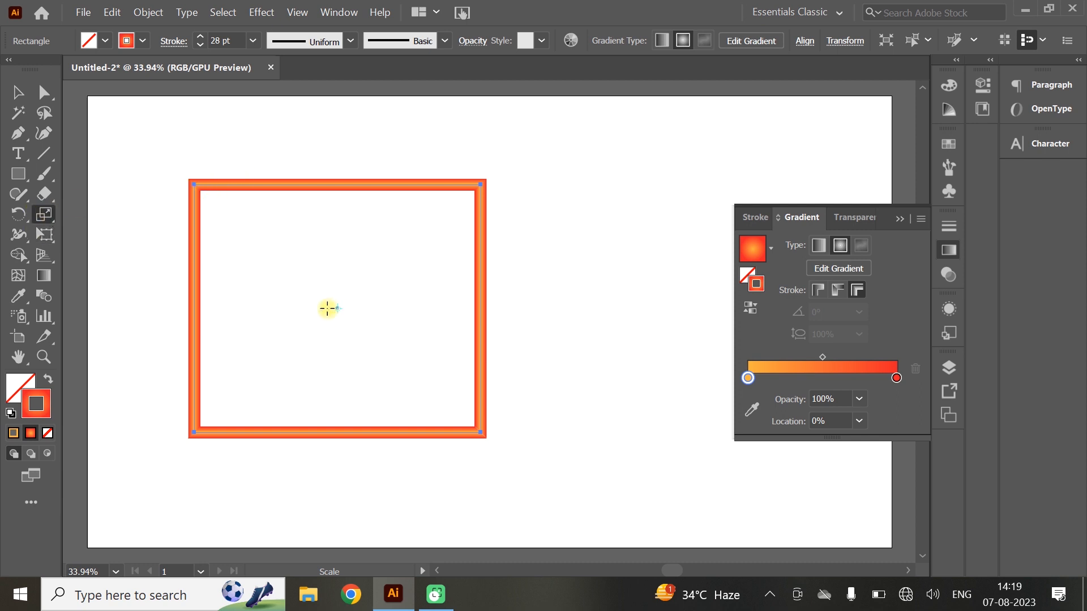
pyautogui.scroll(2, 338, 311)
pyautogui.scroll(5, 338, 311)
pyautogui.scroll(-5, 332, 297)
pyautogui.scroll(-2, 332, 298)
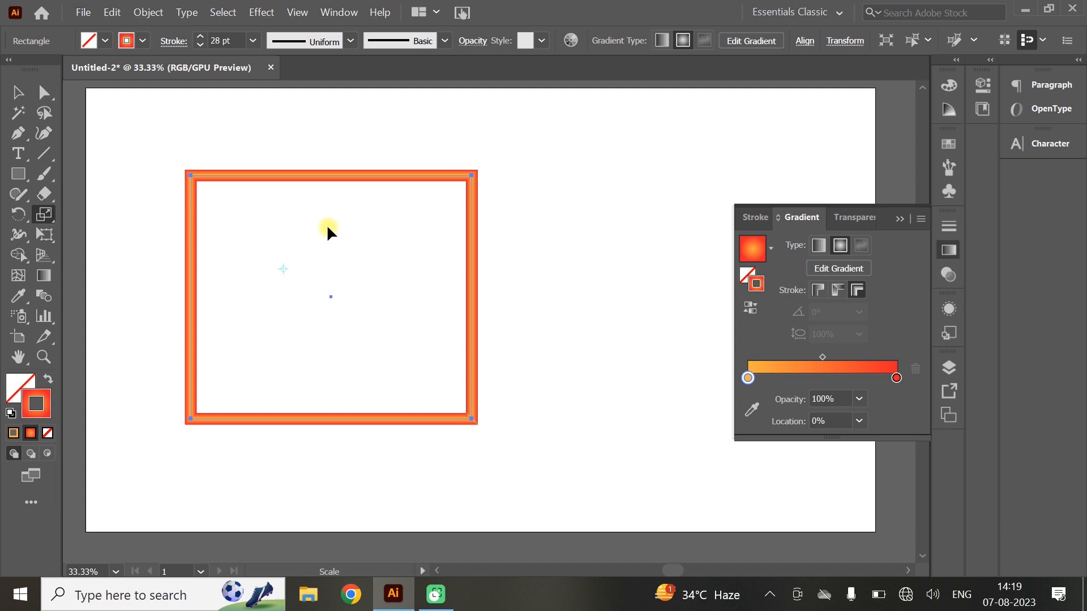
pyautogui.moveTo(394, 319); pyautogui.dragTo(274, 306)
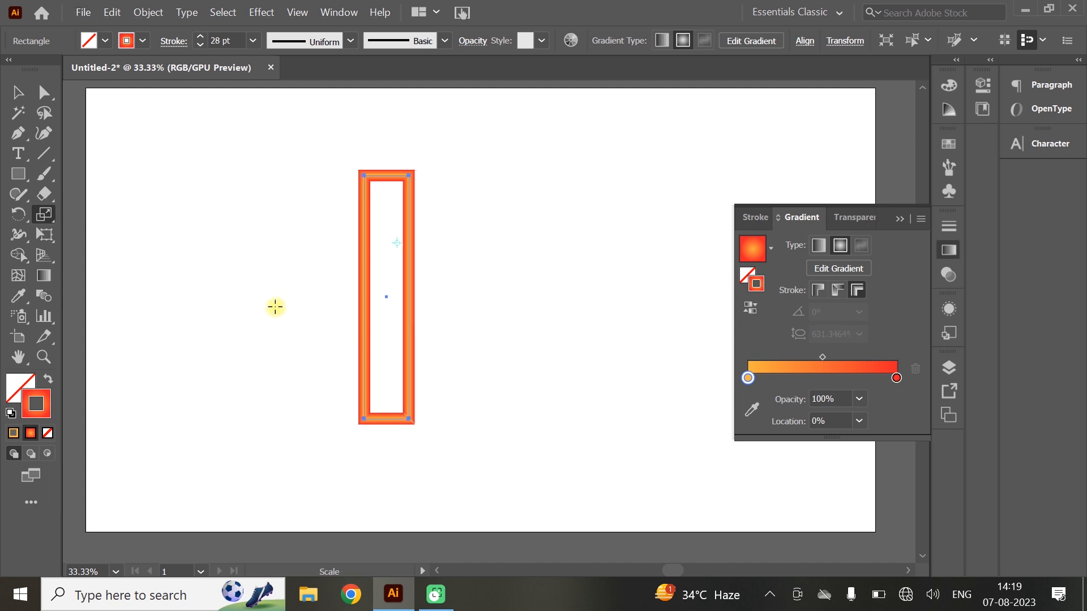
pyautogui.hotkey('ctrl', 'z')
pyautogui.click(340, 251)
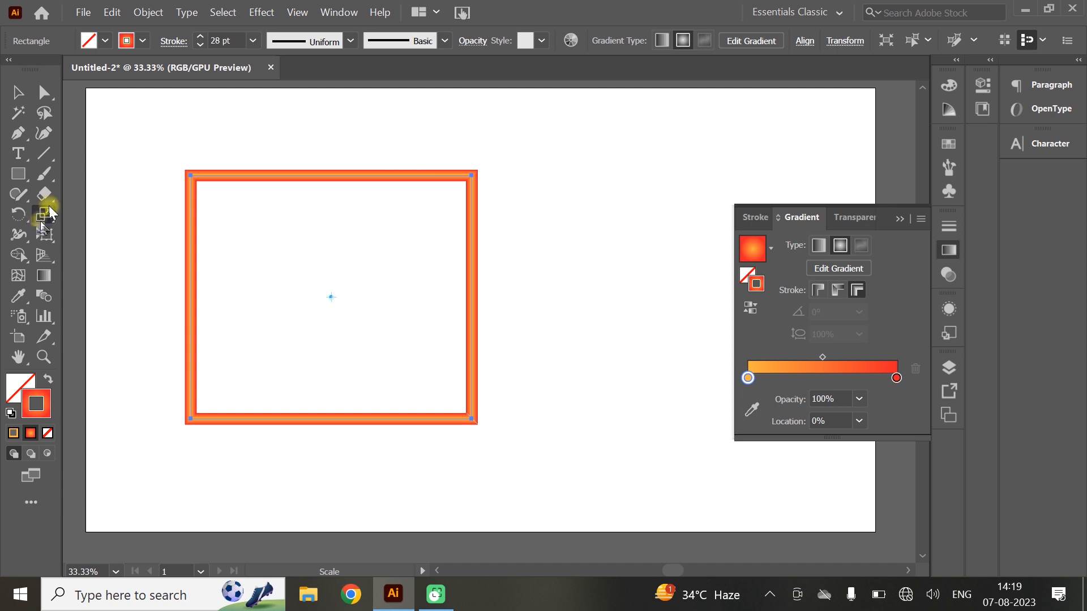
# Create a proportionally scaled copy of the rectangle about its centre, at about 81% of the original size
pyautogui.moveTo(458, 191); pyautogui.dragTo(437, 217)
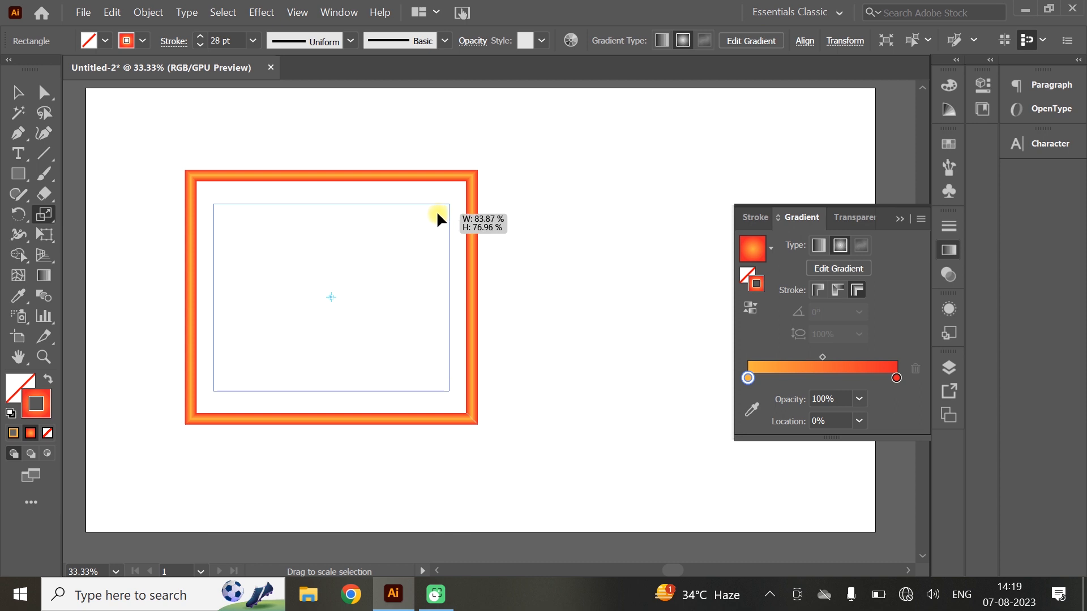
pyautogui.moveTo(437, 214); pyautogui.dragTo(437, 215)
pyautogui.press('shift')
pyautogui.press('alt')
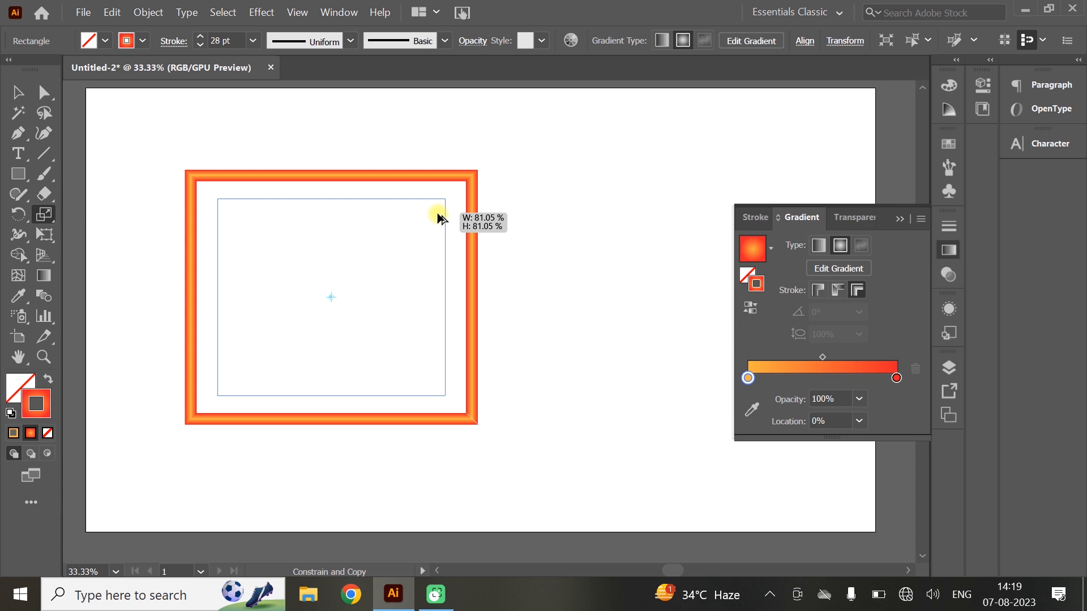
pyautogui.moveTo(437, 214); pyautogui.dragTo(438, 214)
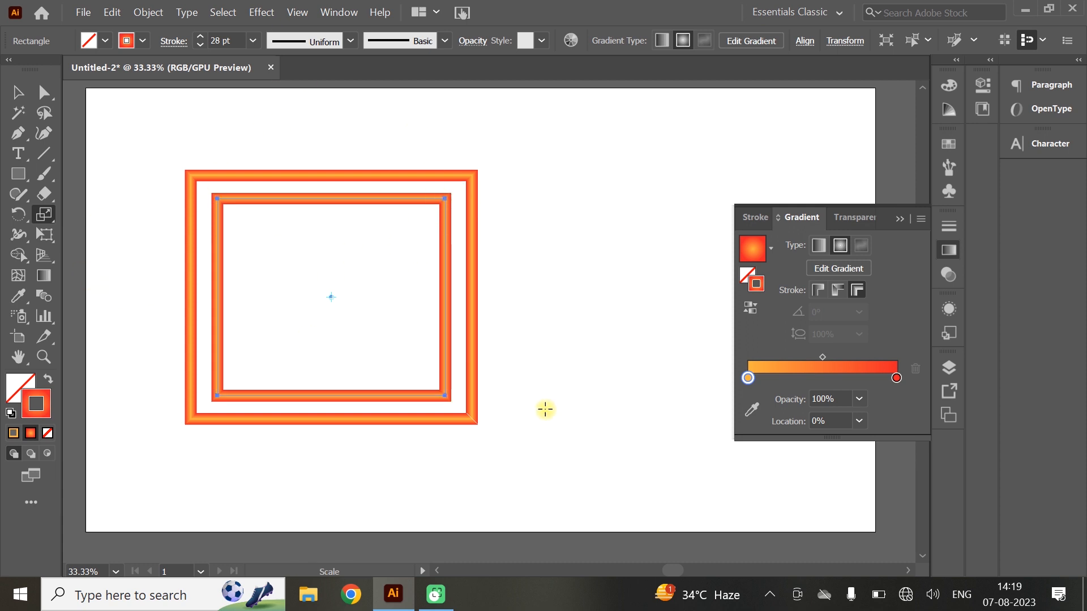
# Repeat the scaled copy until nested rectangles fill the shape down to its centre
pyautogui.hotkey('ctrl', 'd')
pyautogui.hotkey('ctrl', 'd')
pyautogui.hotkey('ctrl', 'd')
pyautogui.hotkey('ctrl', 'd')
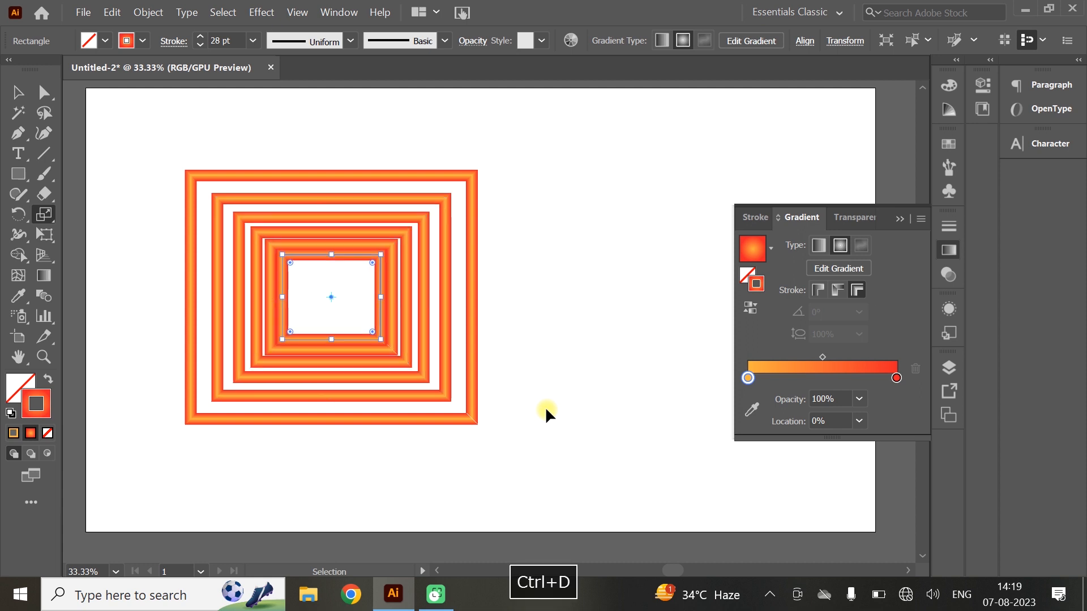
pyautogui.hotkey('ctrl', 'd')
pyautogui.hotkey('ctrl', 'd')
pyautogui.hotkey('ctrl', 'd')
pyautogui.hotkey('ctrl', 'd')
pyautogui.hotkey('ctrl', 'd')
pyautogui.hotkey('ctrl', 'd')
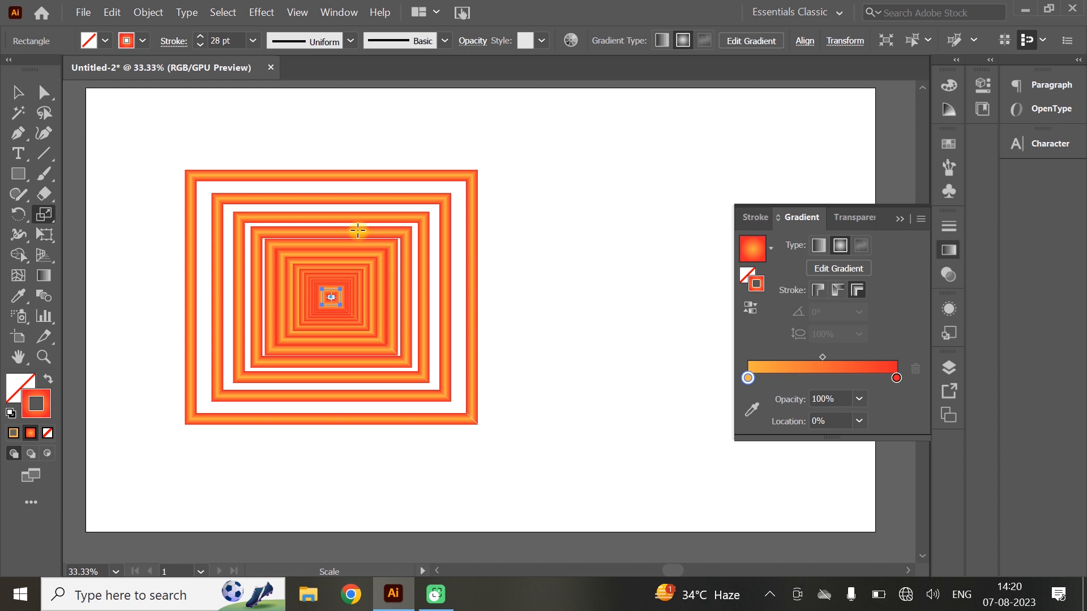
# Select all the nested rectangles and delete them from the artboard
pyautogui.click(18, 92)
pyautogui.moveTo(589, 139); pyautogui.dragTo(316, 404)
pyautogui.press('Delete')
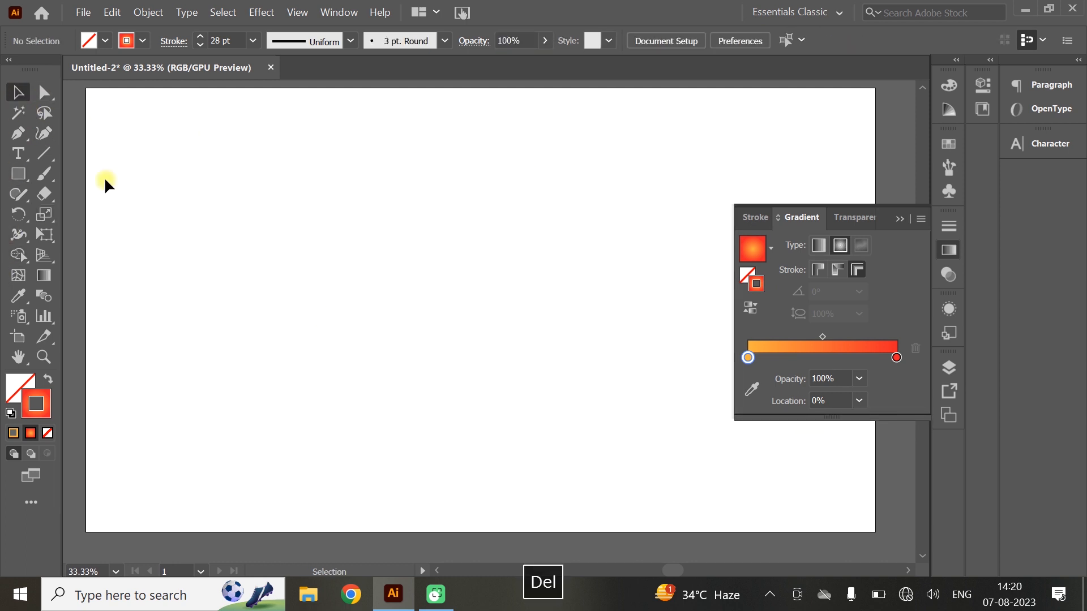
# Draw a nearly square rectangle on the empty artboard and fill it with bright green
pyautogui.click(18, 173)
pyautogui.moveTo(288, 173); pyautogui.dragTo(476, 372)
pyautogui.click(105, 41)
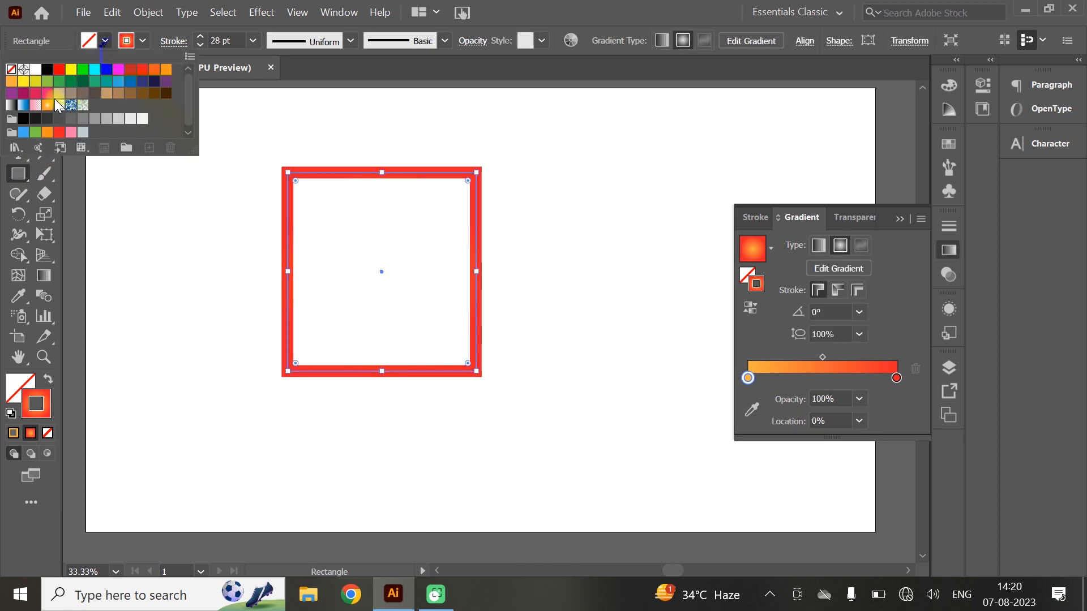
pyautogui.click(82, 69)
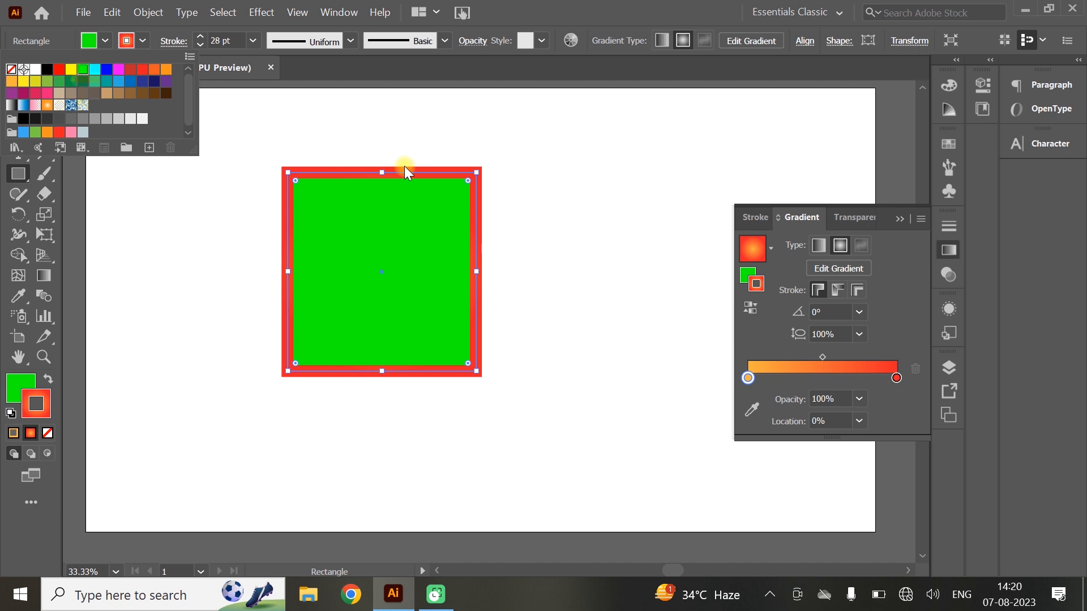
pyautogui.click(435, 205)
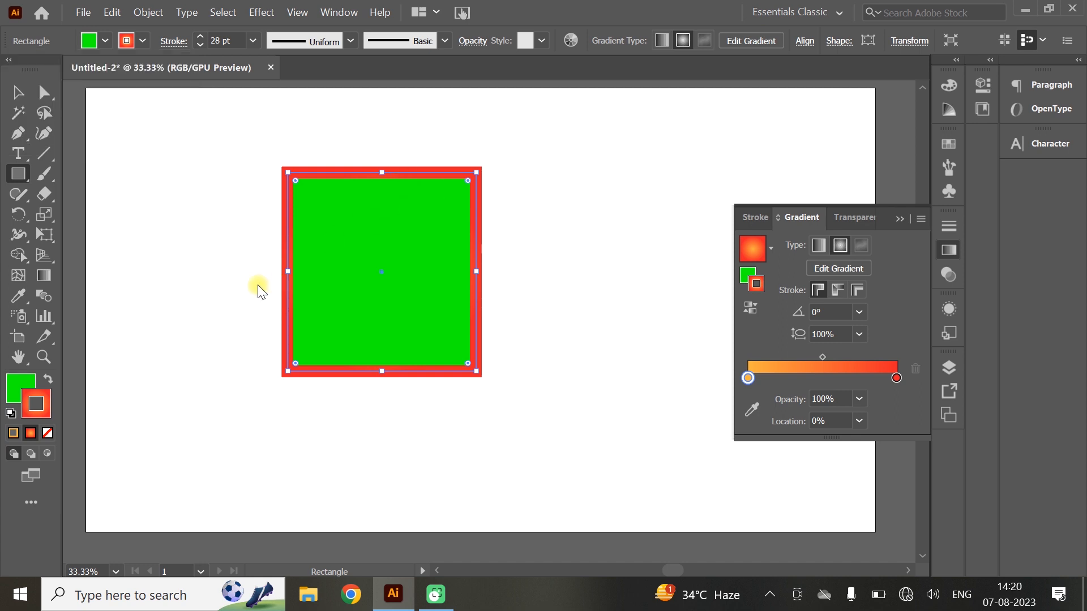
# Move the green rectangle toward the artboard's left edge and set its stroke weight to 0.25 pt
pyautogui.click(21, 97)
pyautogui.moveTo(320, 171); pyautogui.dragTo(203, 199)
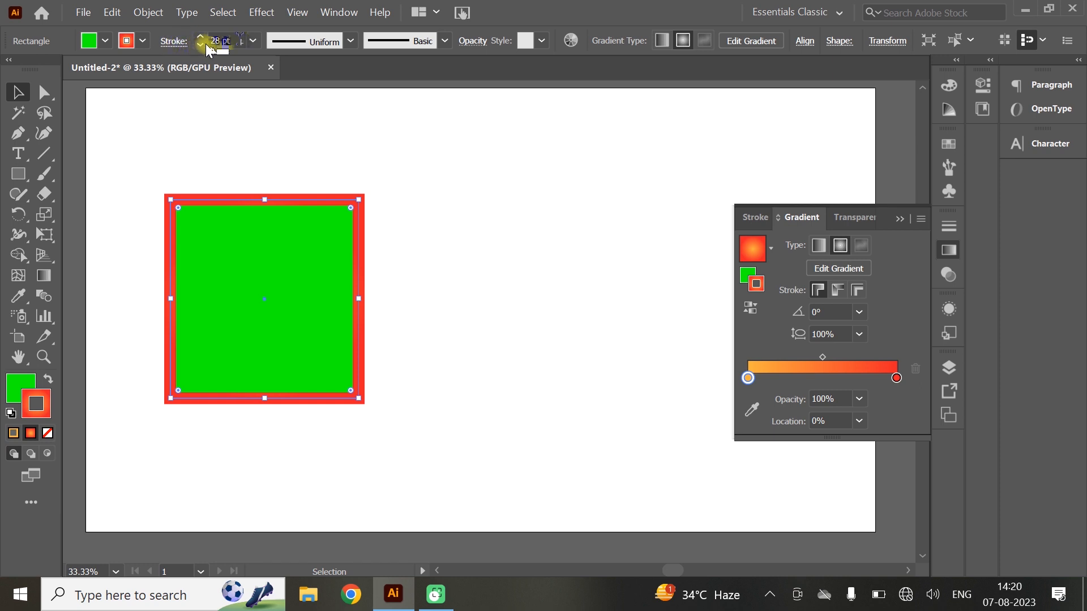
pyautogui.click(253, 40)
pyautogui.click(273, 58)
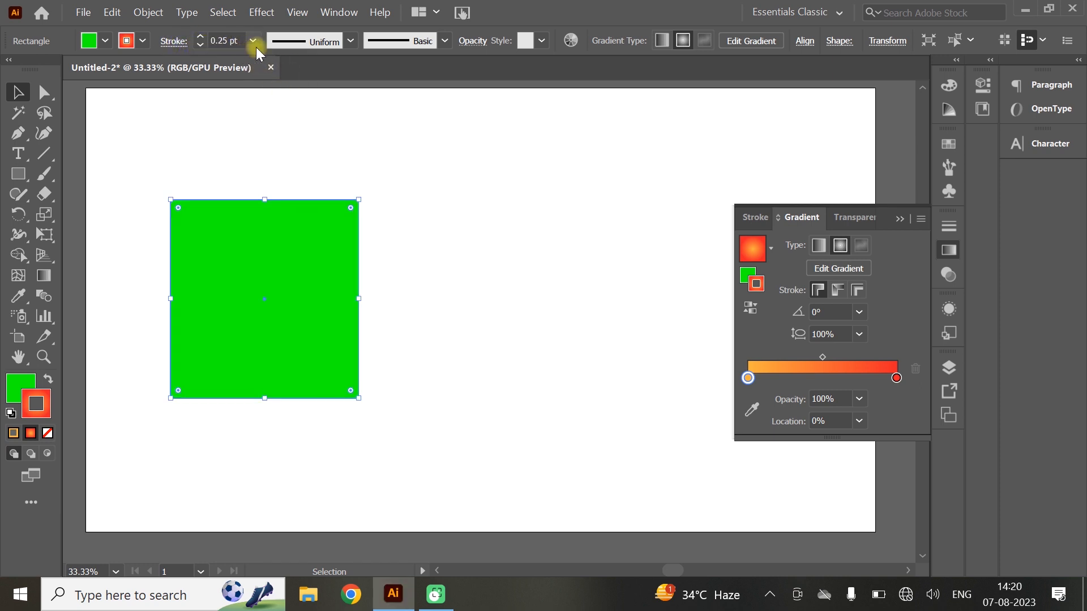
pyautogui.moveTo(287, 244); pyautogui.dragTo(276, 236)
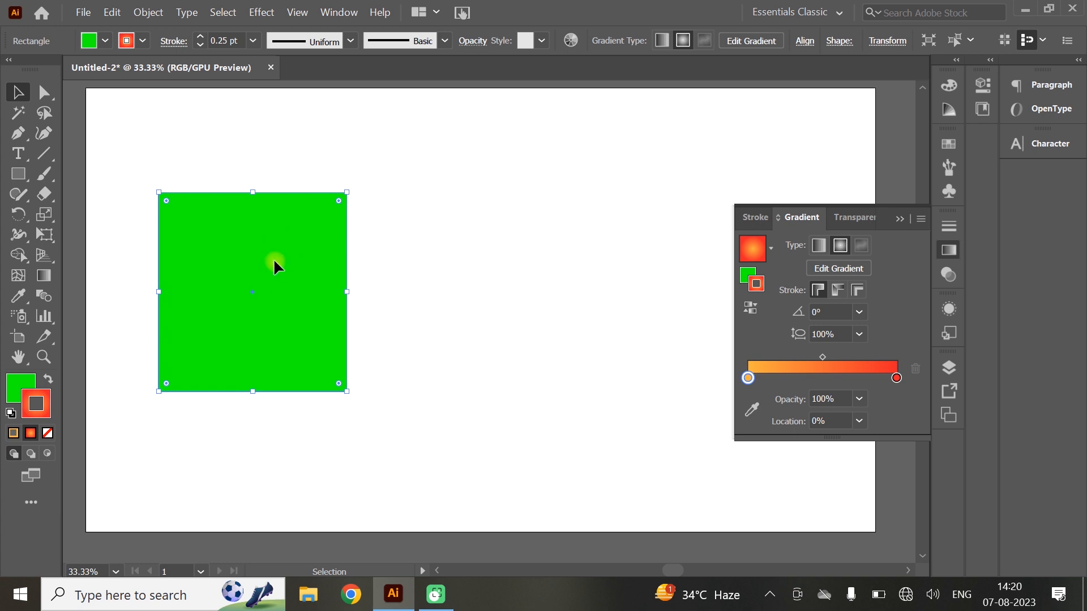
pyautogui.hotkey('ctrl', 'z')
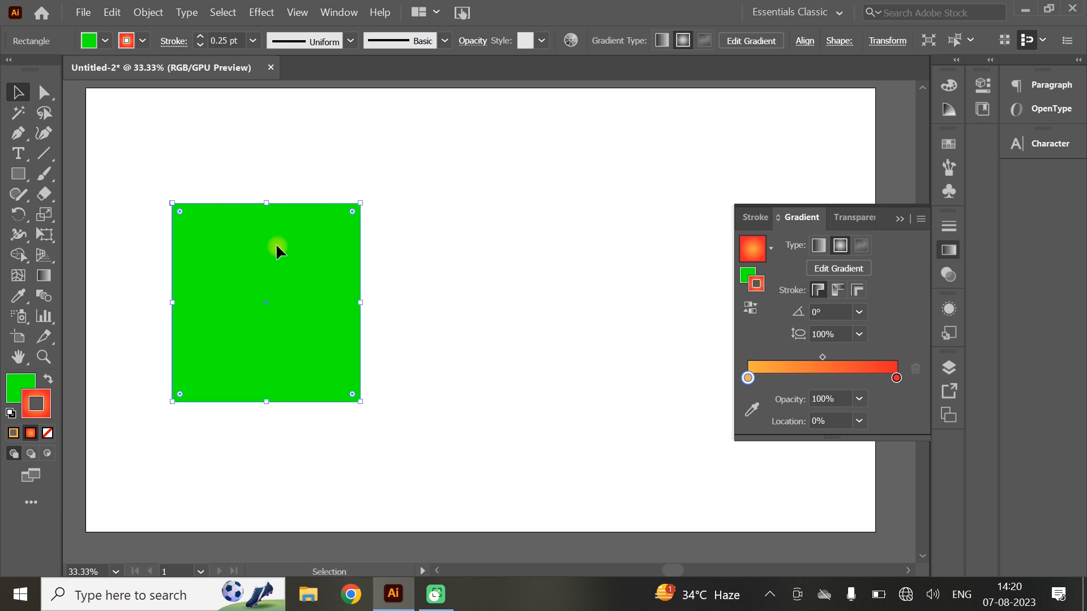
# Try to narrow the green square's top edge by scaling only its two upper anchor points
pyautogui.click(44, 92)
pyautogui.moveTo(129, 180); pyautogui.dragTo(413, 235)
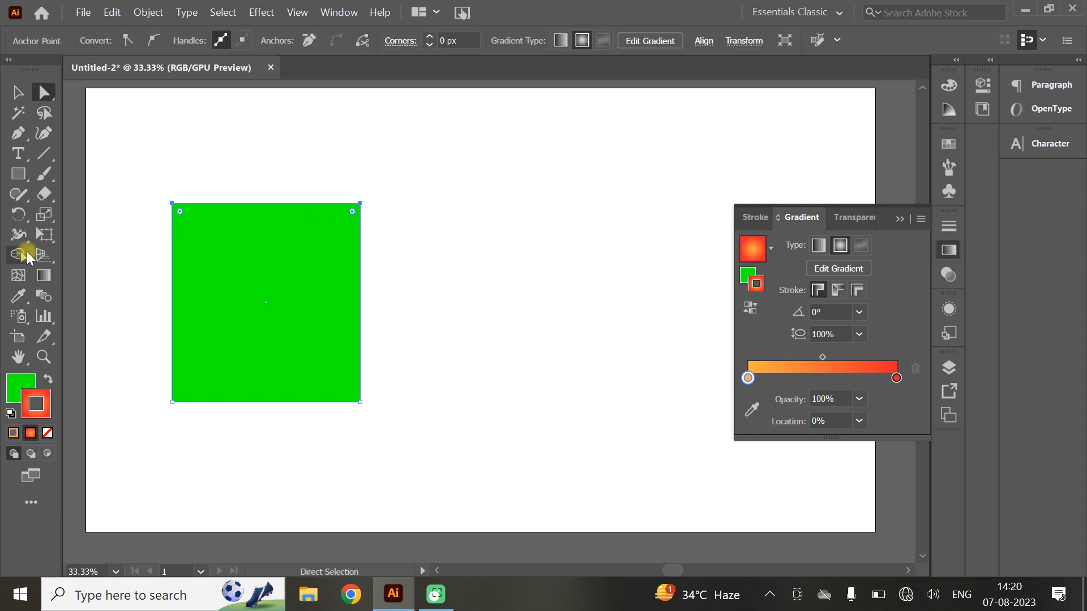
pyautogui.click(44, 215)
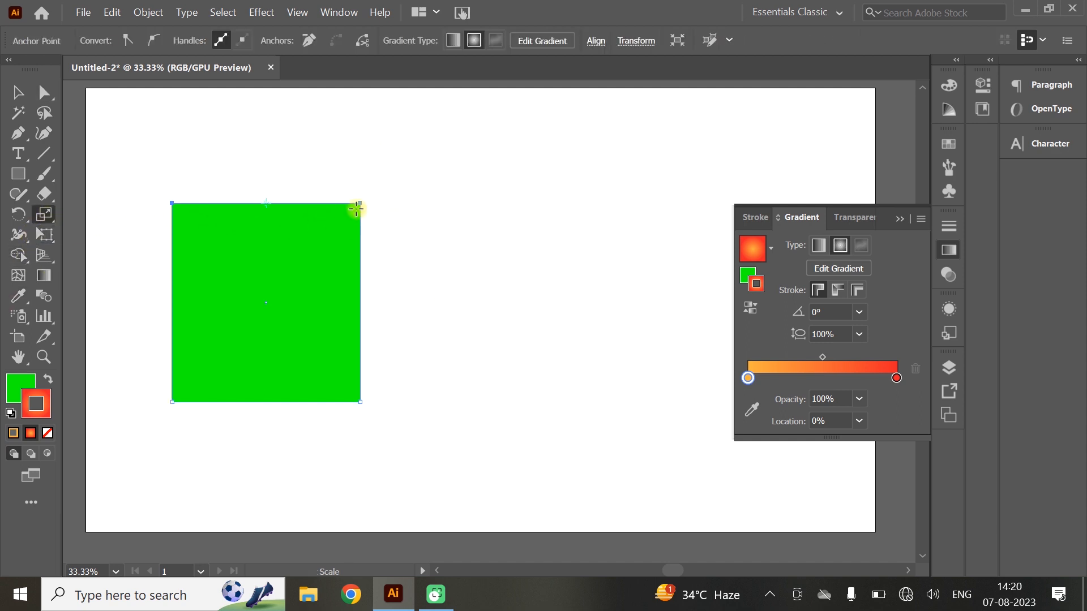
pyautogui.moveTo(361, 193); pyautogui.dragTo(197, 243)
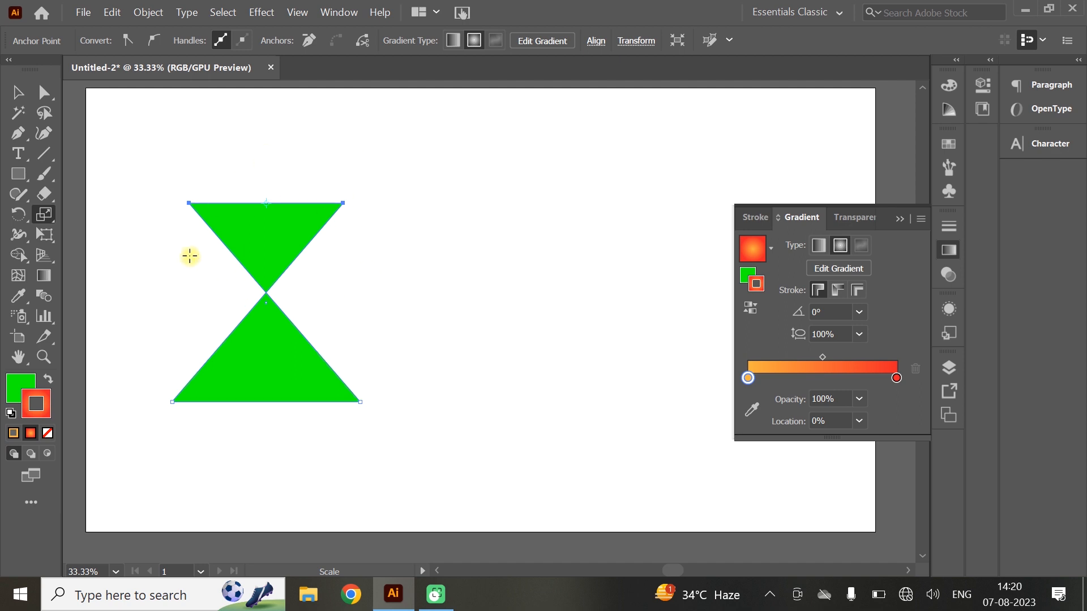
pyautogui.hotkey('ctrl', 'z')
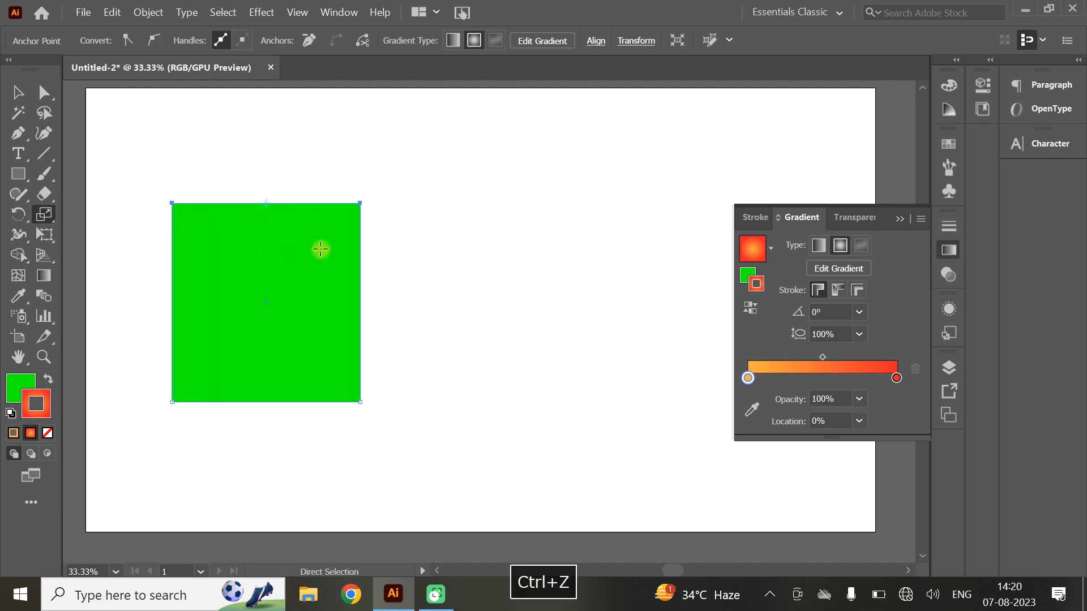
# Duplicate the green square beside the original and try scaling the upper anchor points of both squares outward
pyautogui.click(18, 92)
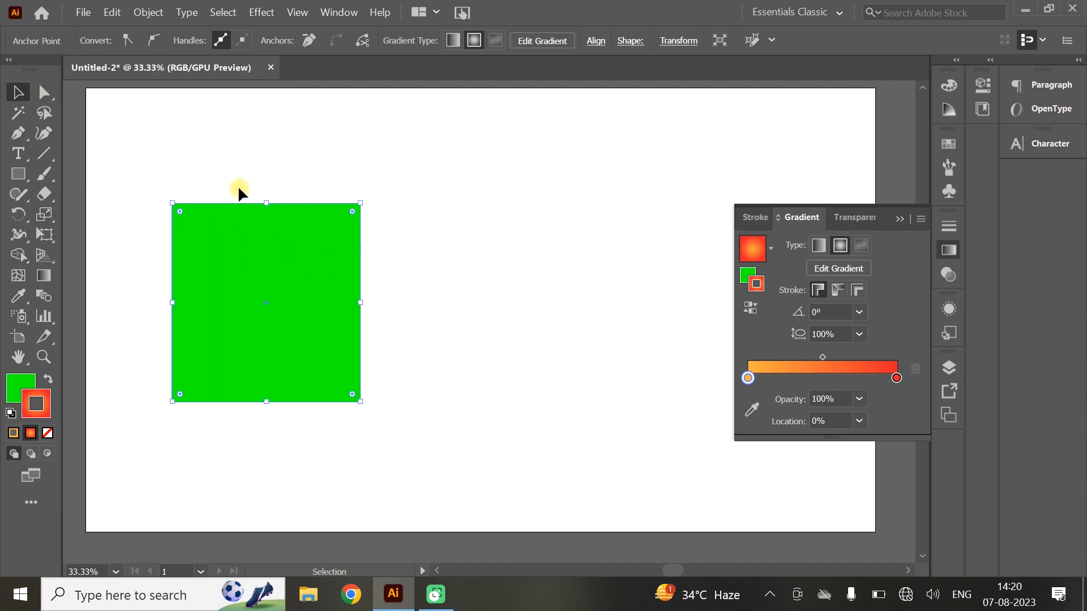
pyautogui.moveTo(263, 234); pyautogui.dragTo(488, 235)
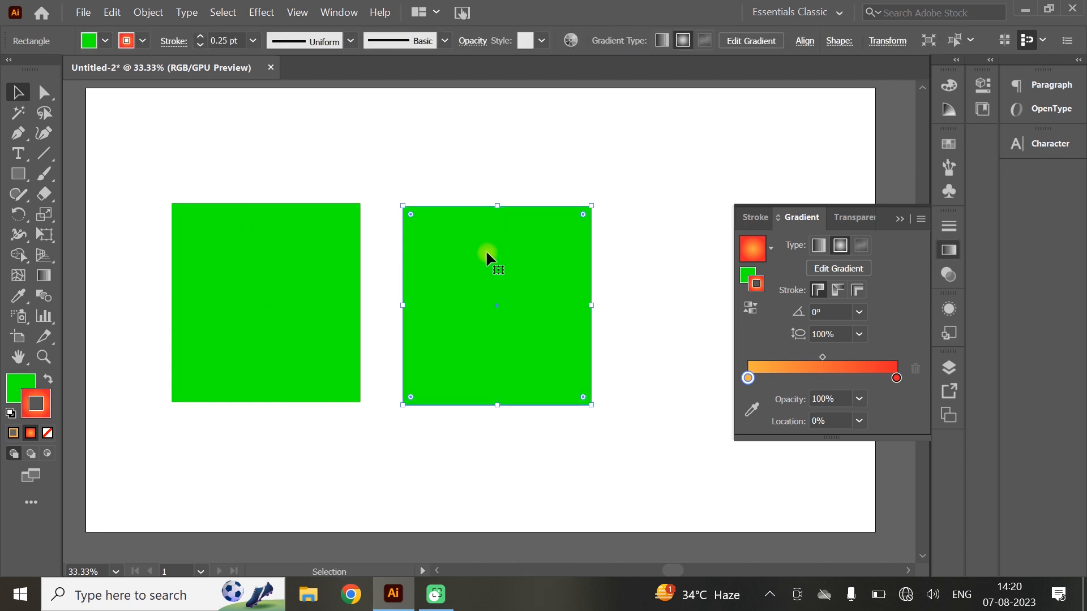
pyautogui.click(44, 92)
pyautogui.moveTo(120, 172); pyautogui.dragTo(335, 244)
pyautogui.moveTo(631, 256); pyautogui.dragTo(628, 253)
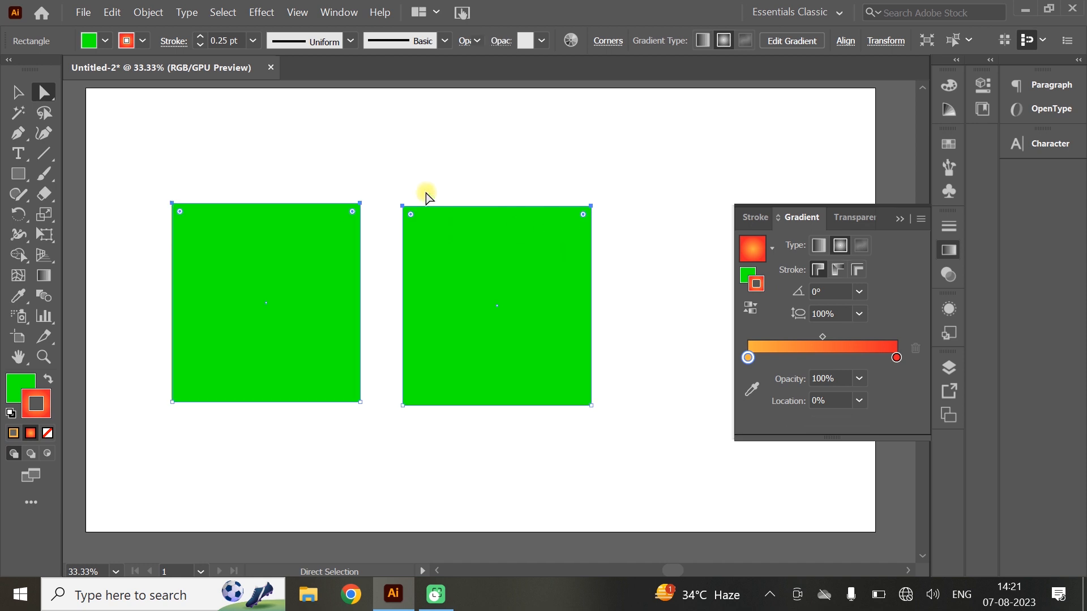
pyautogui.click(43, 214)
pyautogui.moveTo(173, 213); pyautogui.dragTo(23, 214)
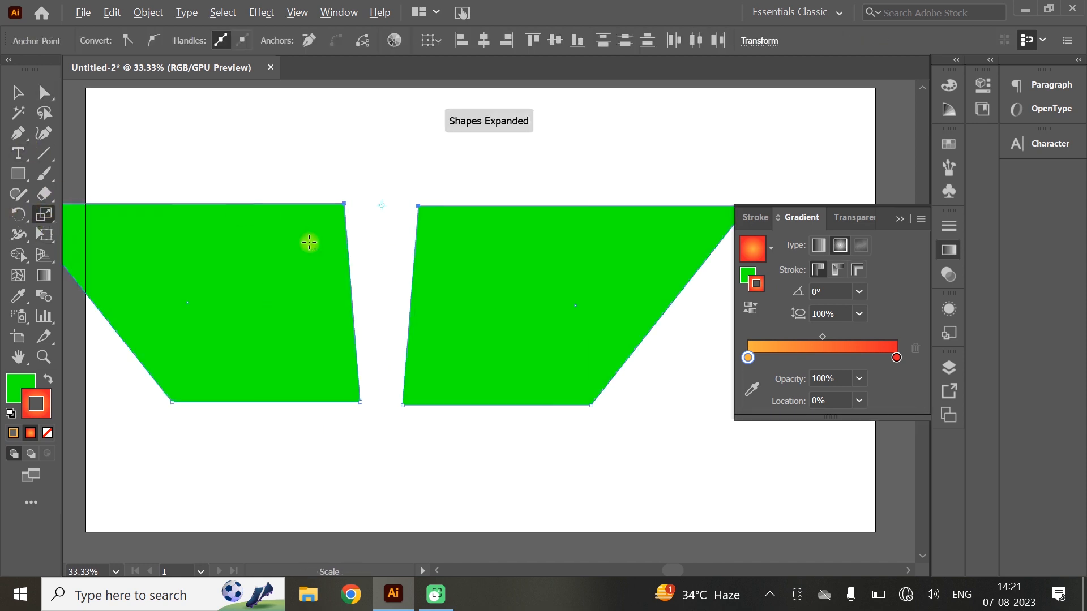
pyautogui.scroll(-2, 309, 243)
pyautogui.moveTo(538, 229); pyautogui.dragTo(610, 236)
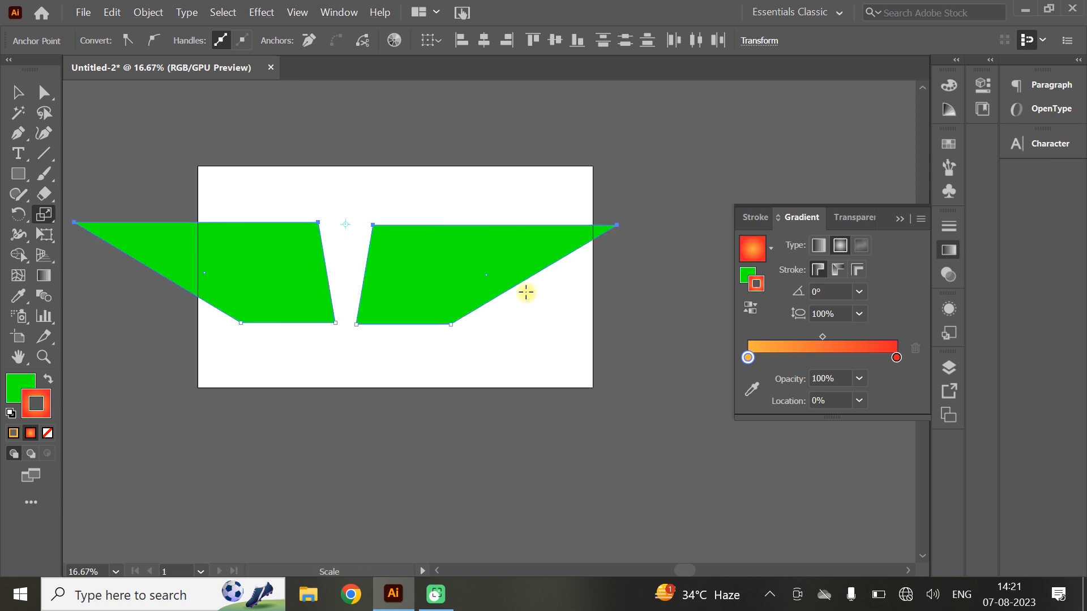
pyautogui.hotkey('ctrl', 'z')
pyautogui.hotkey('ctrl', 'z')
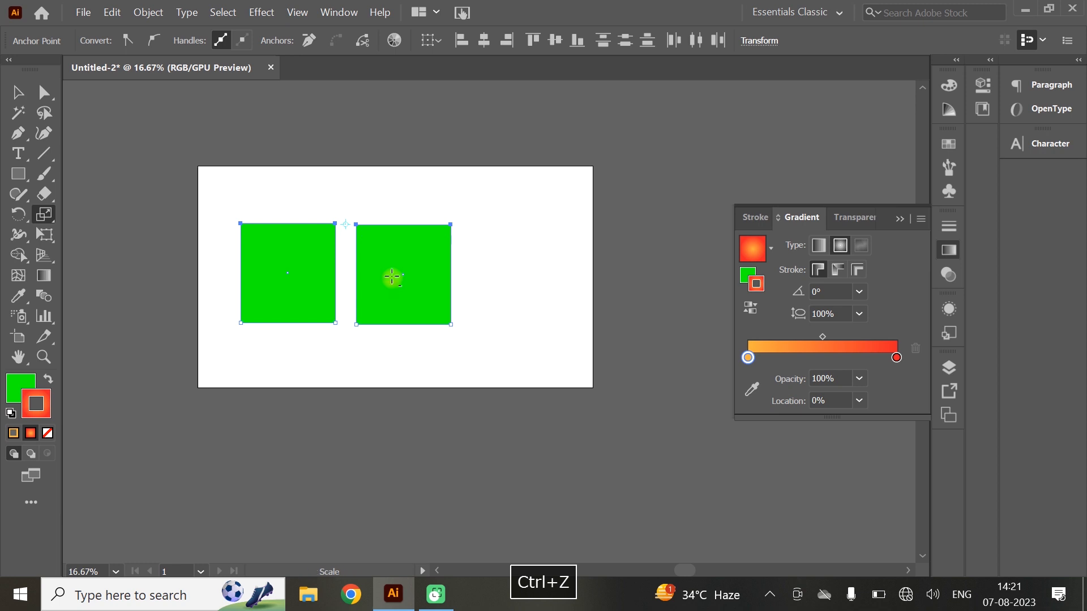
# Select both green squares and delete them from the artboard
pyautogui.scroll(2, 342, 276)
pyautogui.click(21, 97)
pyautogui.moveTo(93, 144); pyautogui.dragTo(608, 385)
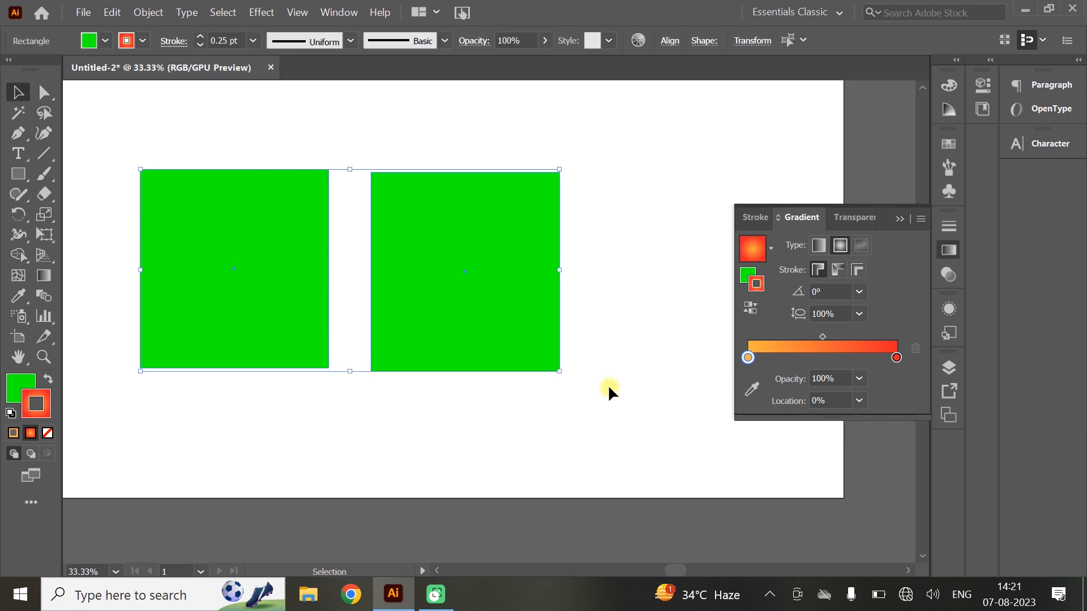
pyautogui.press('Delete')
# Draw a small square near the artboard's upper-left corner and fill it with red
pyautogui.click(18, 174)
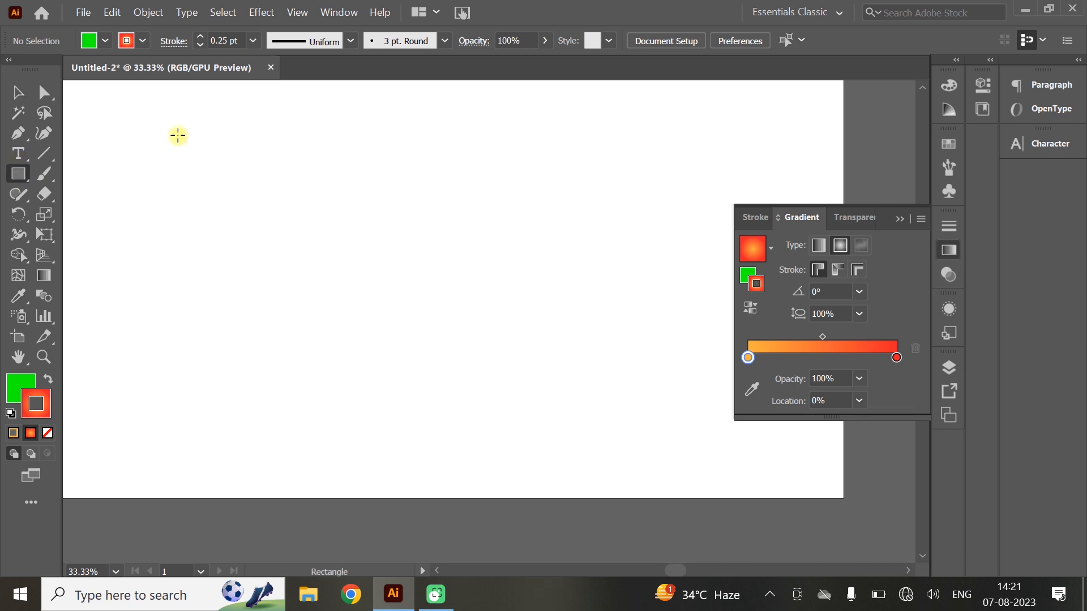
pyautogui.moveTo(112, 123); pyautogui.dragTo(172, 181)
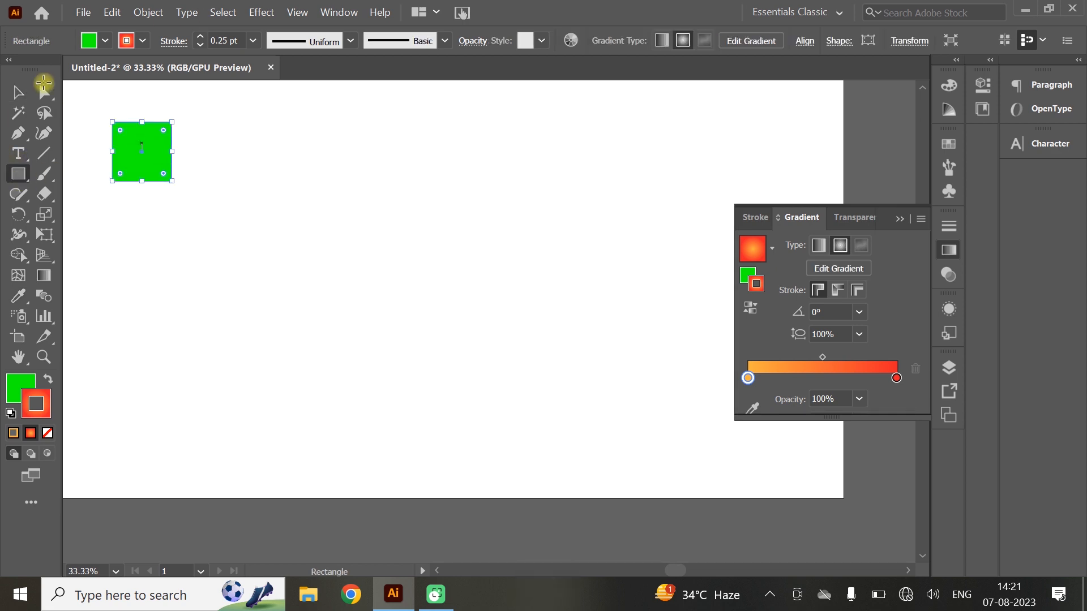
pyautogui.click(116, 40)
pyautogui.click(130, 69)
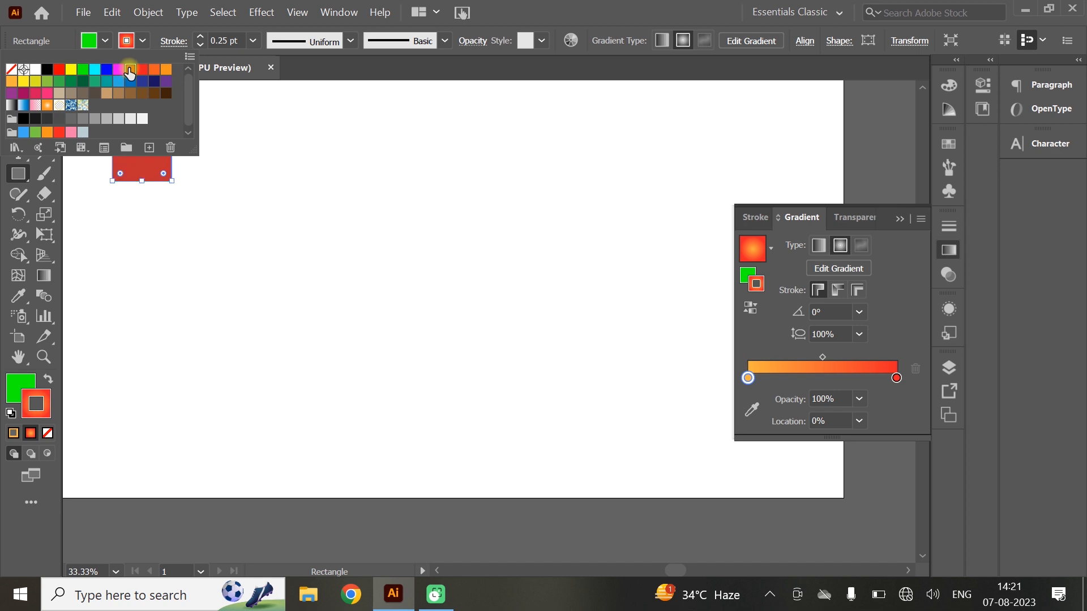
pyautogui.click(229, 71)
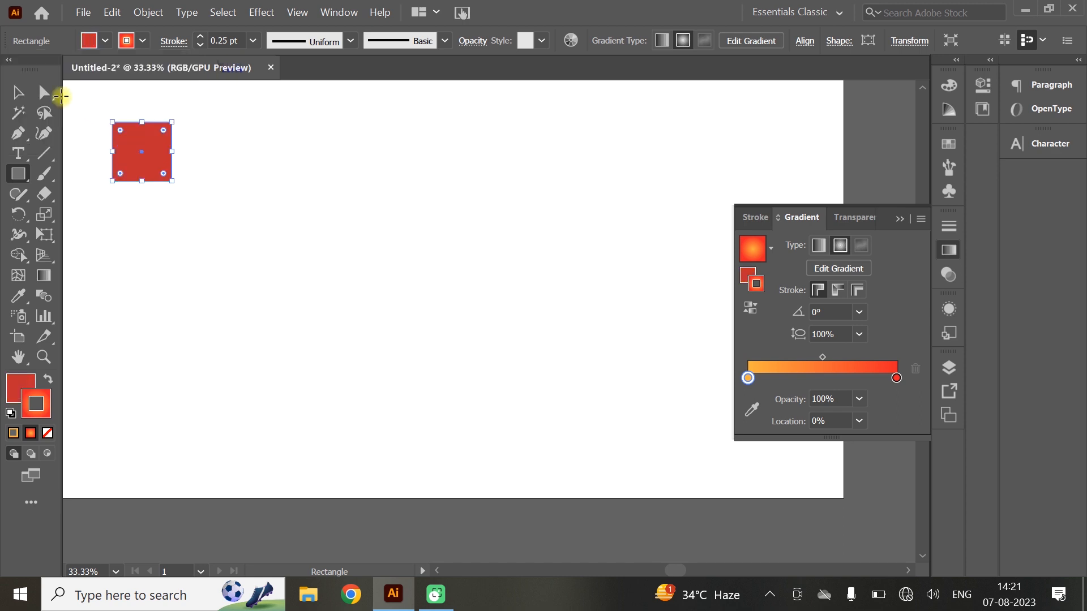
pyautogui.click(15, 93)
pyautogui.moveTo(147, 139); pyautogui.dragTo(217, 138)
pyautogui.press('super')
pyautogui.click(582, 144)
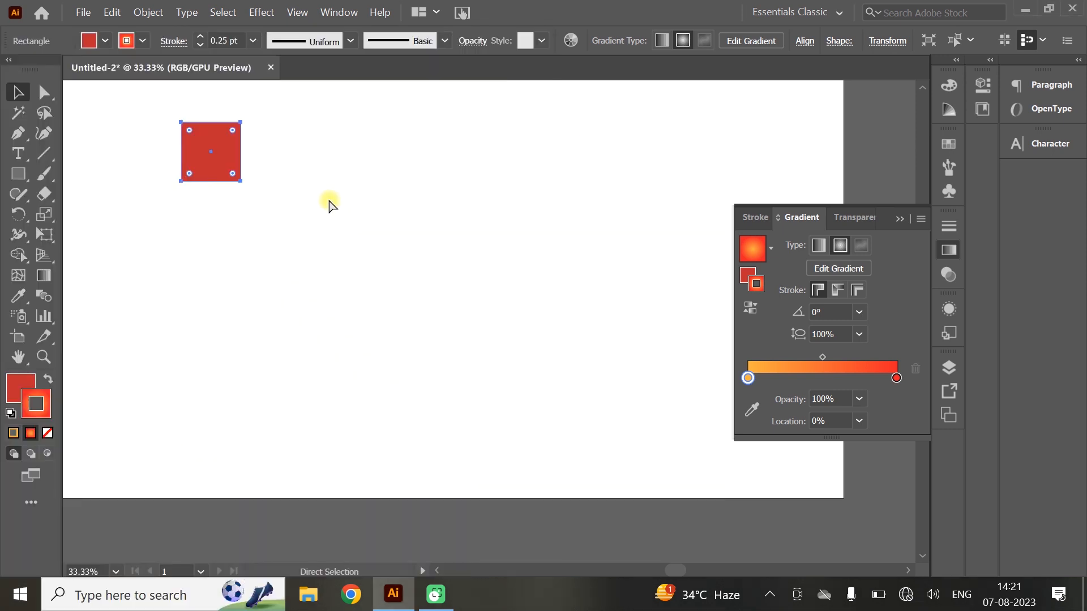
pyautogui.hotkey('ctrl', 'z')
# Duplicate the red square to its right with a small gap and repeat the copy to form a row of nine
pyautogui.moveTo(167, 154); pyautogui.dragTo(234, 152)
pyautogui.hotkey('ctrl', 'd')
pyautogui.hotkey('ctrl', 'd')
pyautogui.hotkey('ctrl', 'd')
pyautogui.hotkey('ctrl', 'd')
pyautogui.hotkey('ctrl', 'd')
pyautogui.hotkey('ctrl', 'd')
pyautogui.hotkey('ctrl', 'd')
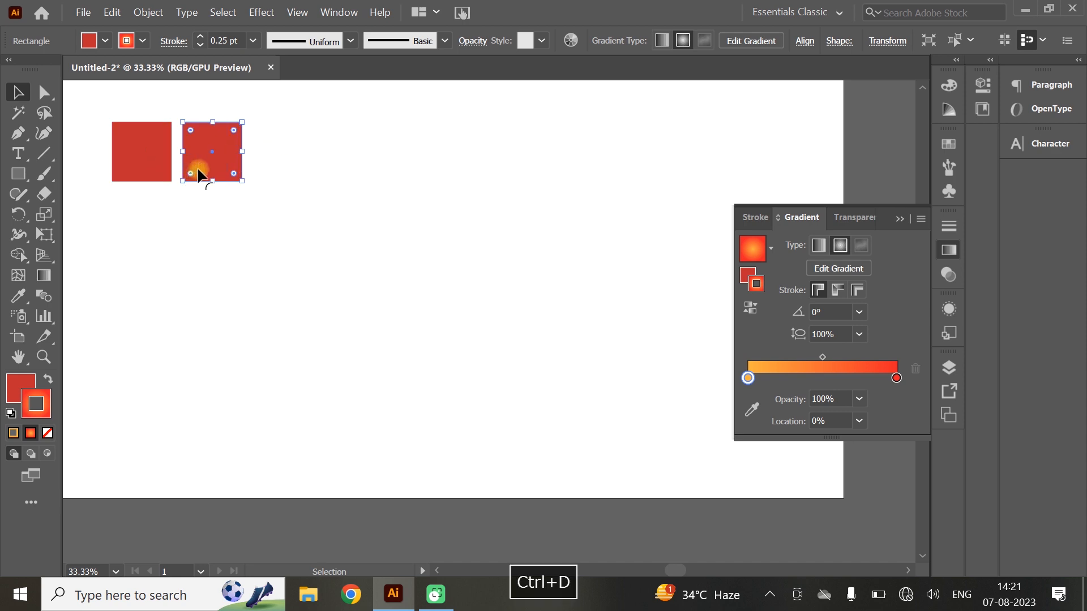
# Duplicate the whole row of red squares just below itself and repeat the copy until there are six rows
pyautogui.moveTo(807, 96); pyautogui.dragTo(104, 236)
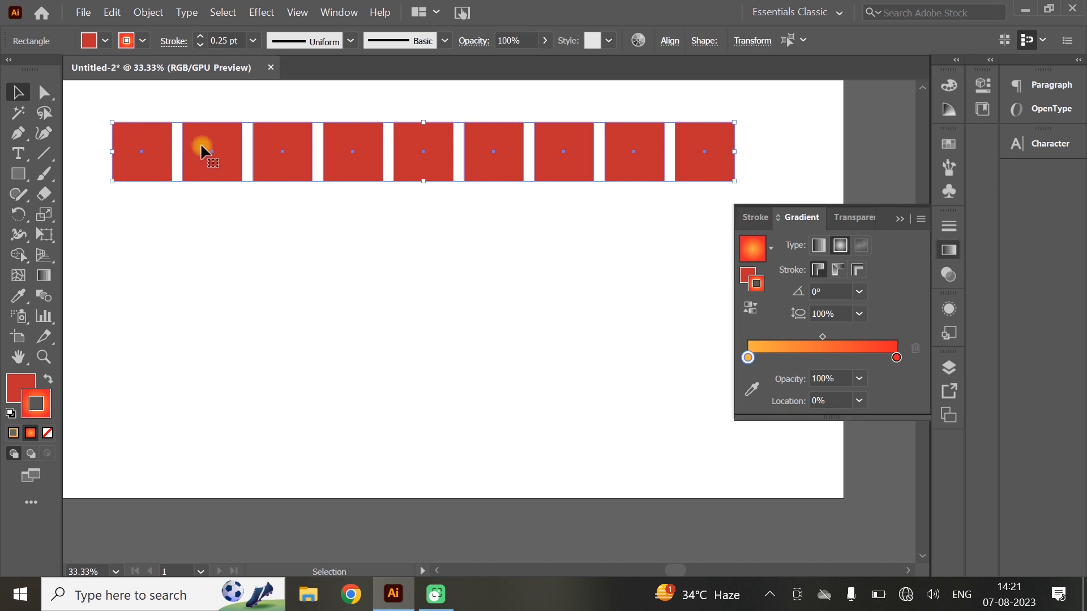
pyautogui.moveTo(201, 145); pyautogui.dragTo(195, 208)
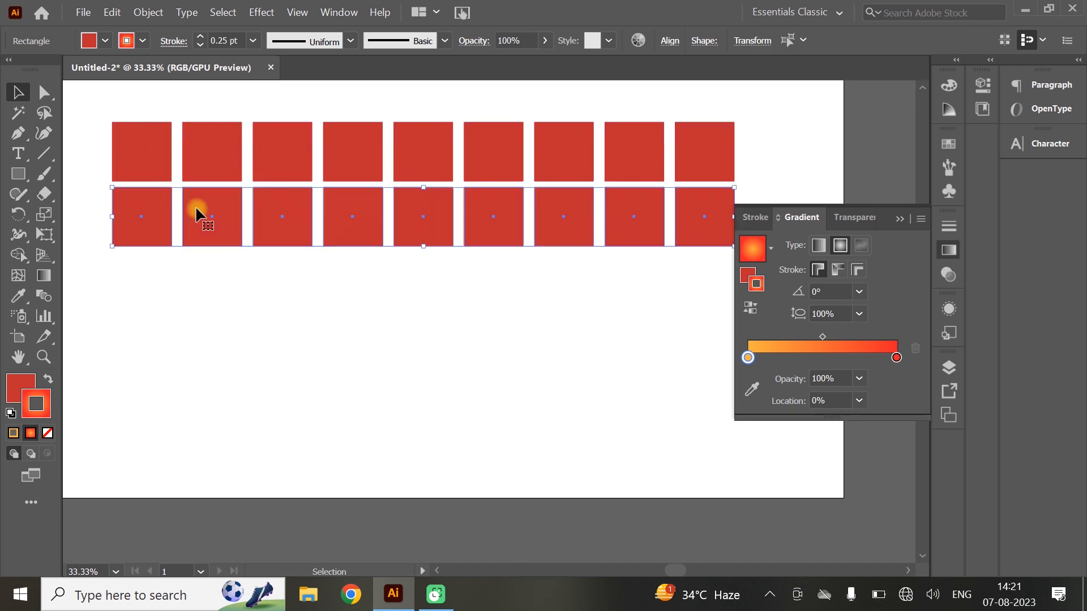
pyautogui.hotkey('ctrl', 'd')
pyautogui.hotkey('ctrl', 'd')
pyautogui.hotkey('ctrl', 'd')
pyautogui.hotkey('ctrl', 'd')
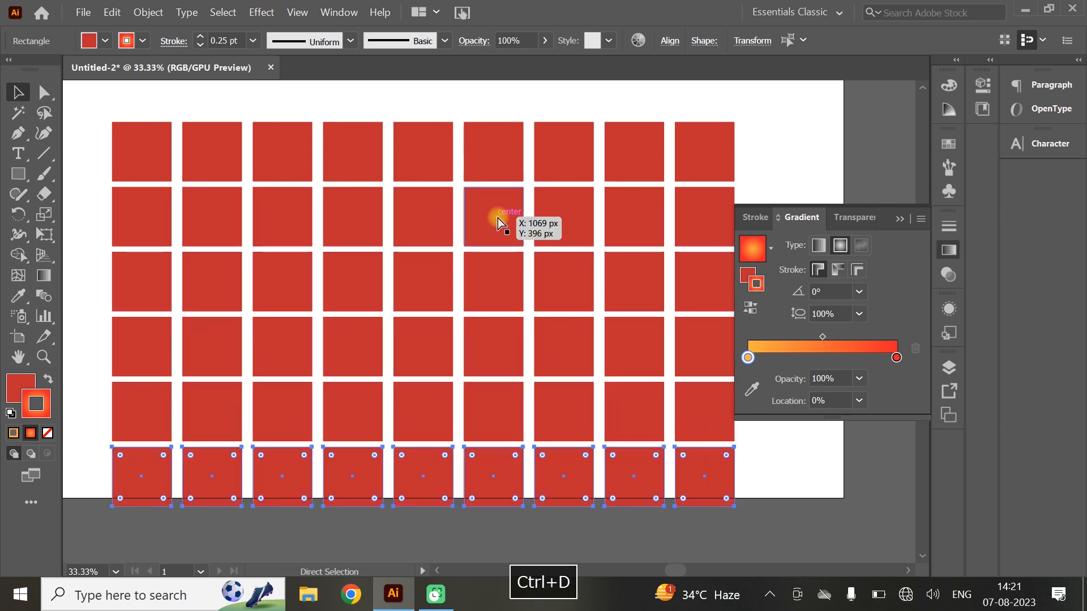
# Select the whole grid of squares and scale it about its centre so it fits inside the artboard
pyautogui.scroll(-1, 509, 272)
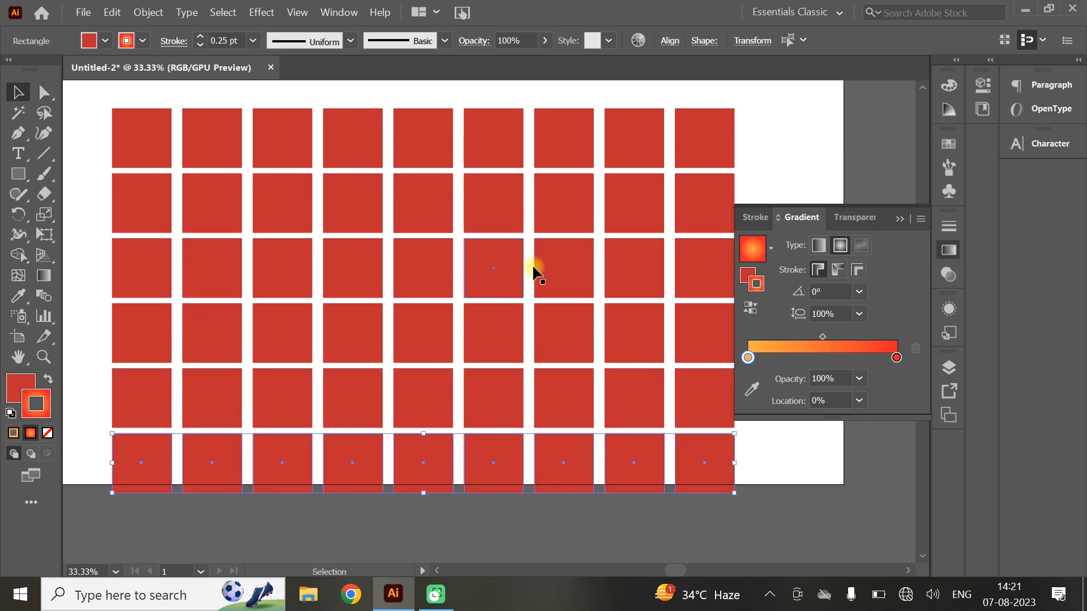
pyautogui.moveTo(85, 90); pyautogui.dragTo(785, 567)
pyautogui.click(44, 214)
pyautogui.moveTo(137, 113); pyautogui.dragTo(105, 116)
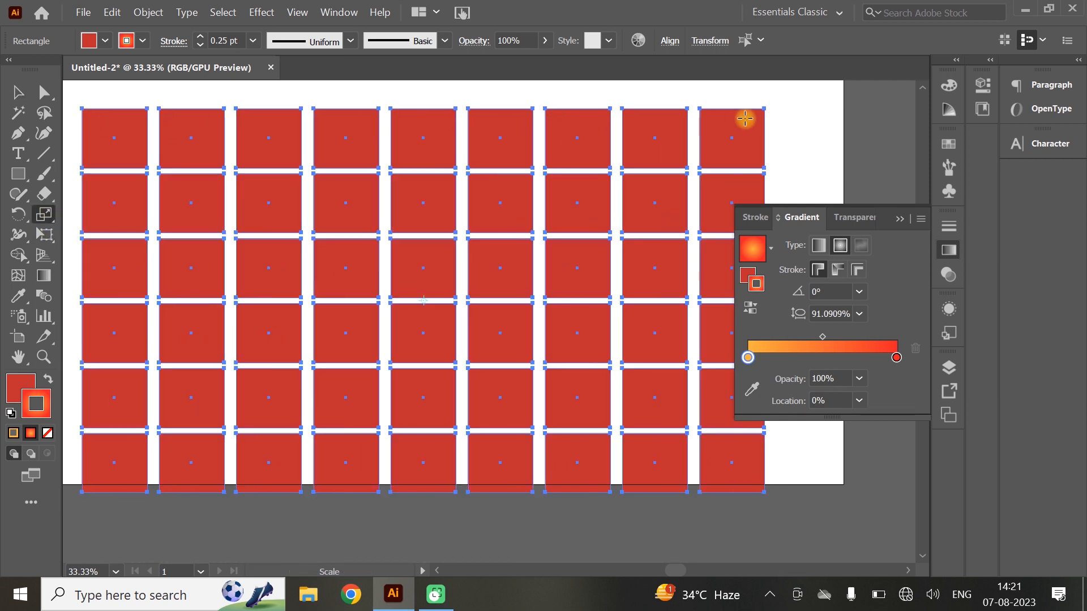
pyautogui.moveTo(764, 120); pyautogui.dragTo(643, 187)
pyautogui.scroll(-1, 507, 292)
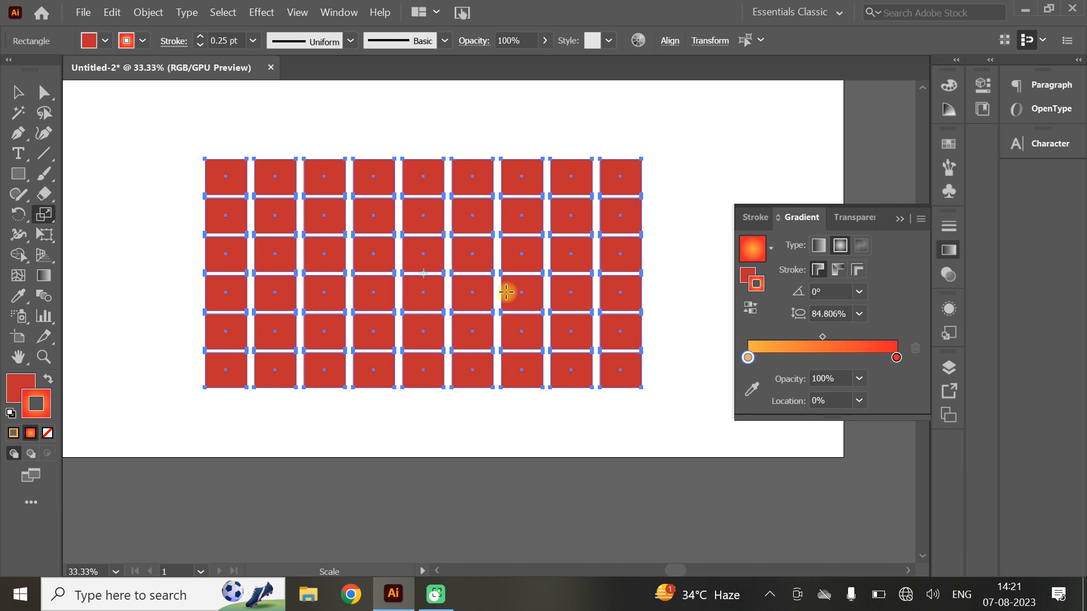
pyautogui.moveTo(636, 165); pyautogui.dragTo(689, 146)
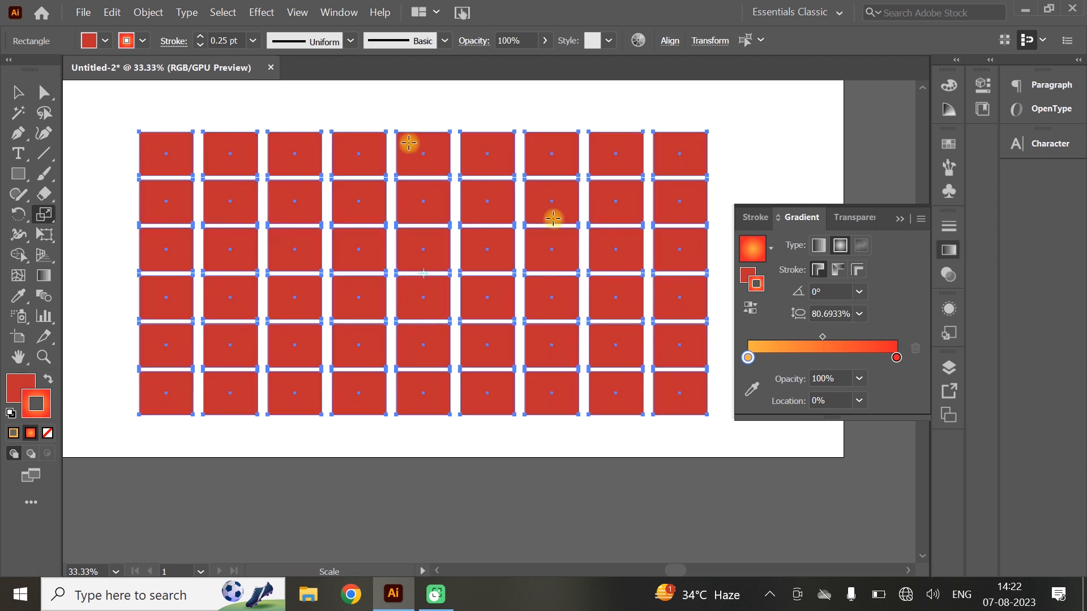
# Select only the upper anchor points of the grid's top row and scale them outward horizontally into a flared edge
pyautogui.click(46, 97)
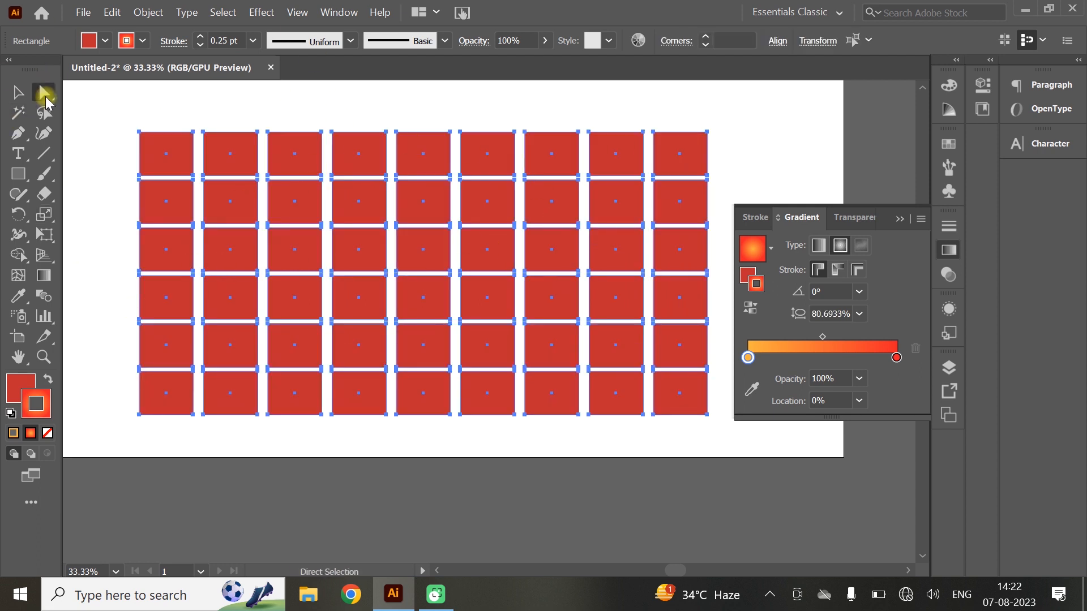
pyautogui.moveTo(120, 115); pyautogui.dragTo(757, 158)
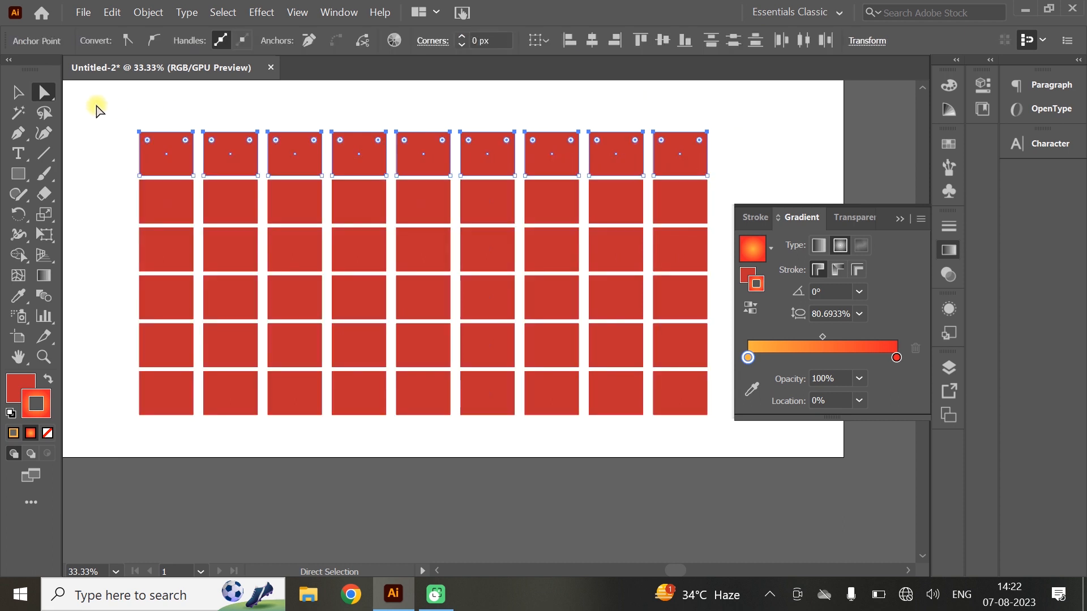
pyautogui.click(44, 214)
pyautogui.moveTo(700, 141); pyautogui.dragTo(772, 137)
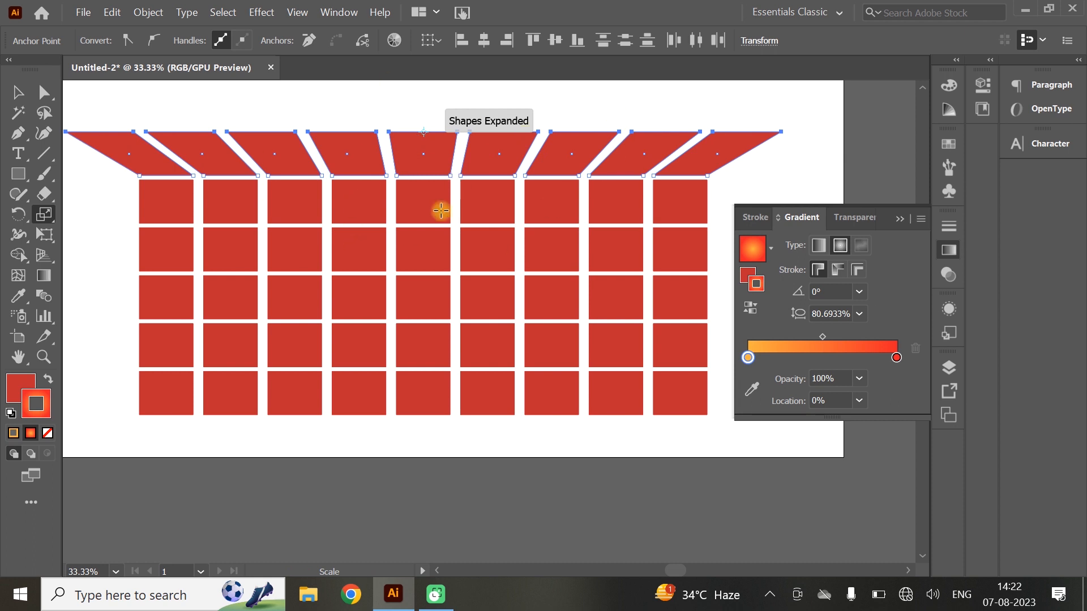
pyautogui.scroll(-1, 575, 235)
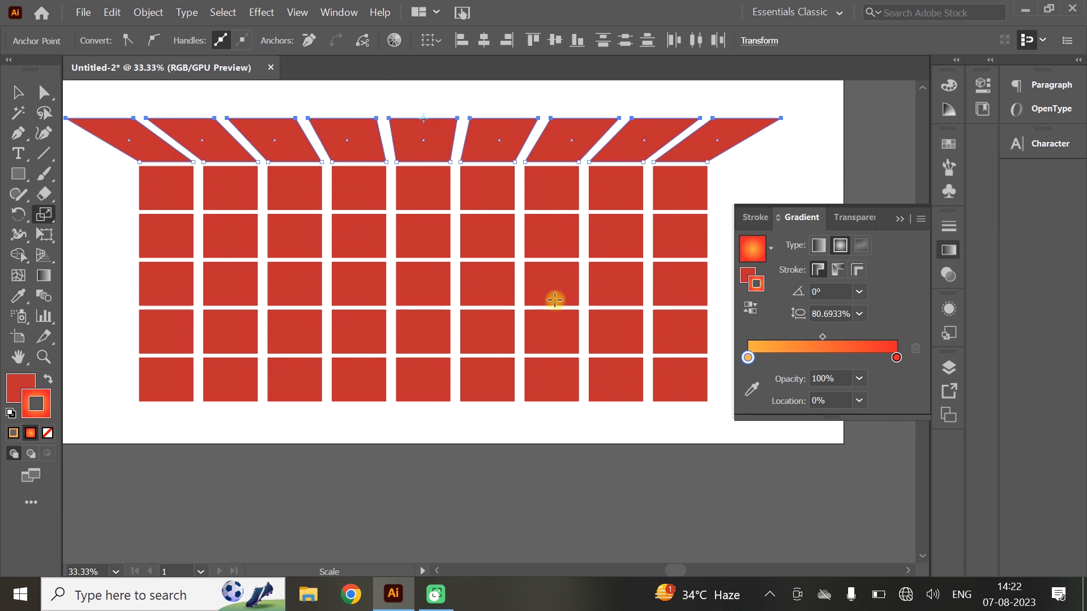
pyautogui.scroll(2, 554, 299)
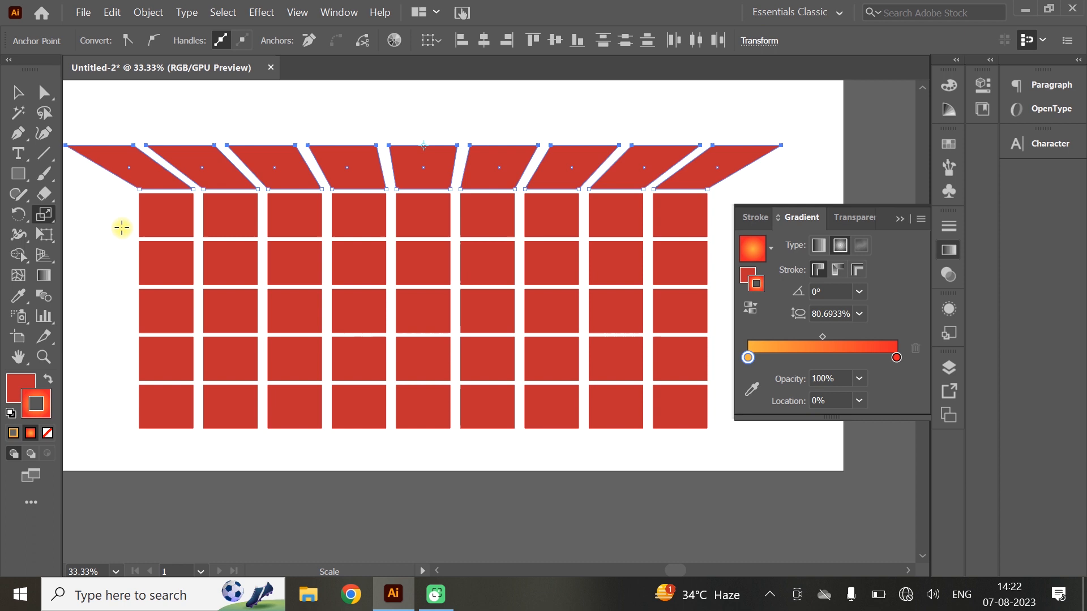
# Select the left-edge anchor points of the first column below the flared row and scale them slightly outward vertically
pyautogui.click(41, 94)
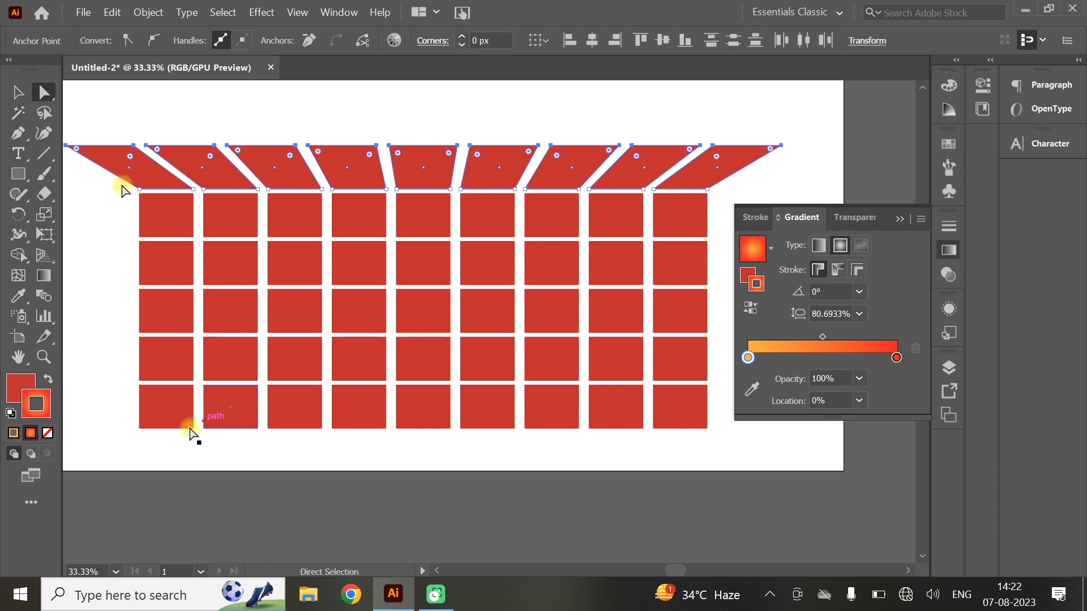
pyautogui.moveTo(141, 450); pyautogui.dragTo(116, 216)
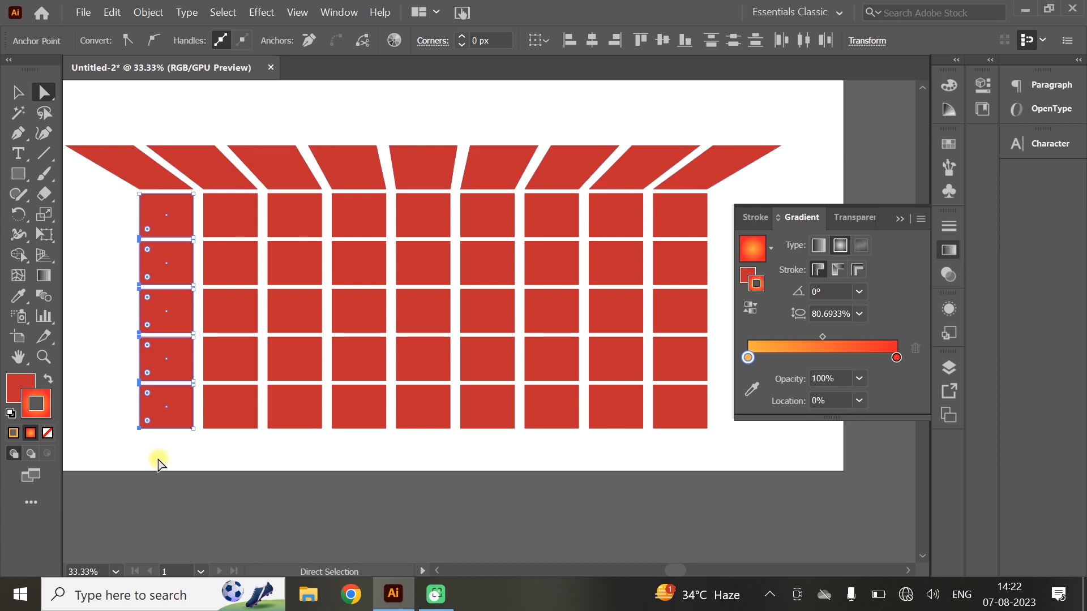
pyautogui.moveTo(141, 376); pyautogui.dragTo(134, 195)
pyautogui.click(46, 214)
pyautogui.moveTo(149, 424); pyautogui.dragTo(107, 424)
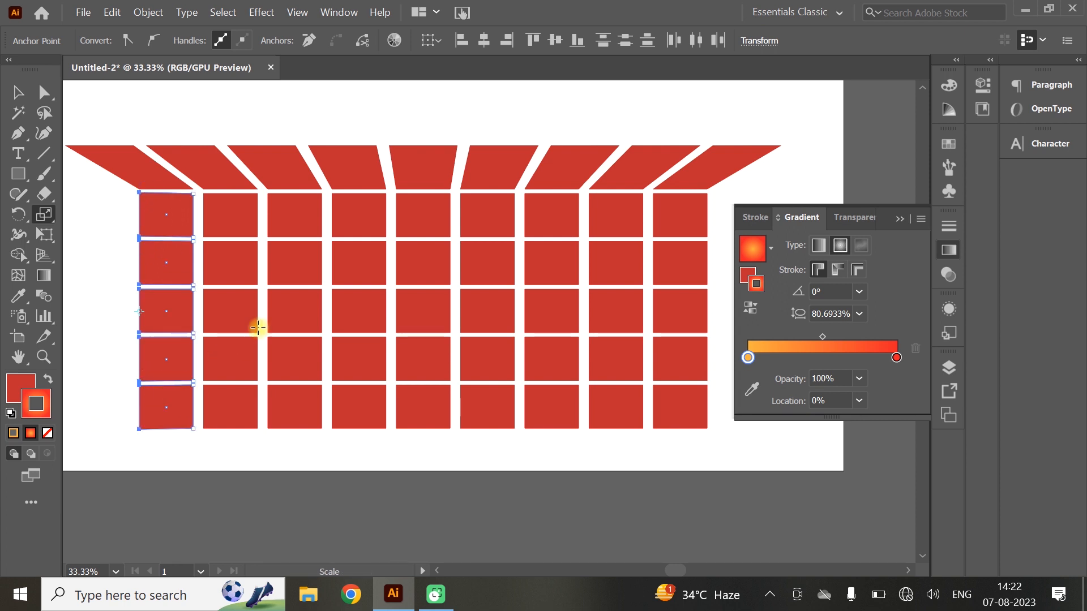
# Deselect the artwork and collapse the floating gradient settings to show the finished grid unobstructed
pyautogui.click(17, 92)
pyautogui.click(139, 106)
pyautogui.click(900, 219)
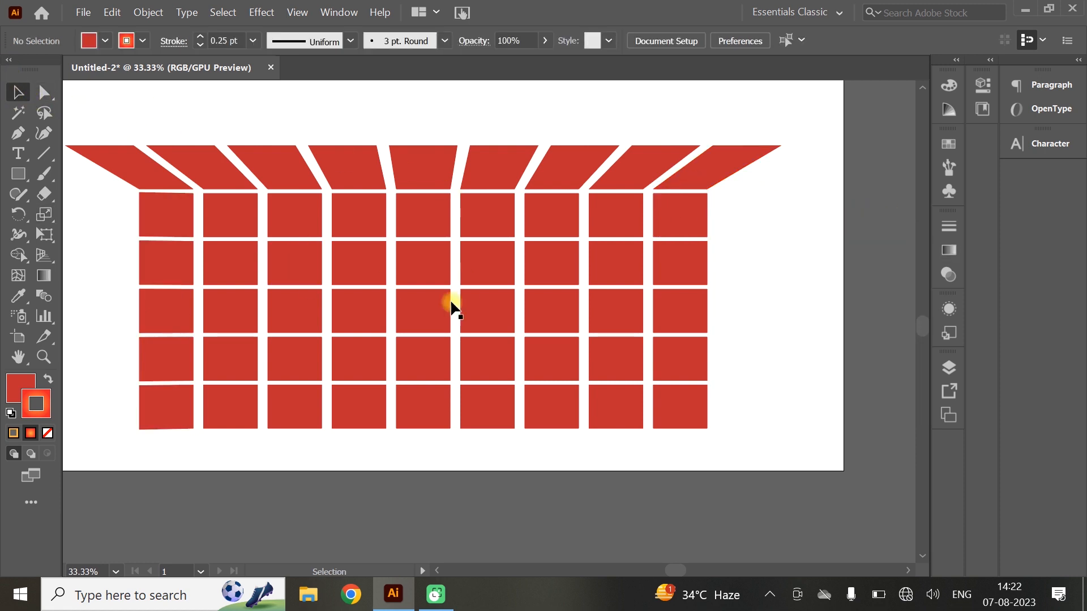
pyautogui.scroll(-3, 560, 283)
pyautogui.scroll(1, 563, 285)
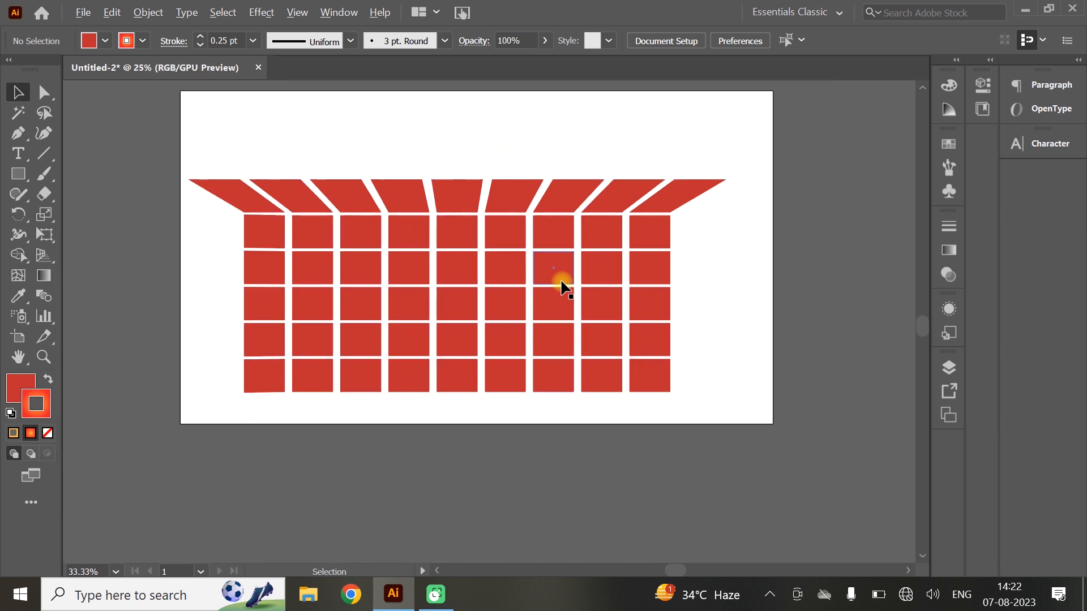
pyautogui.scroll(1, 493, 304)
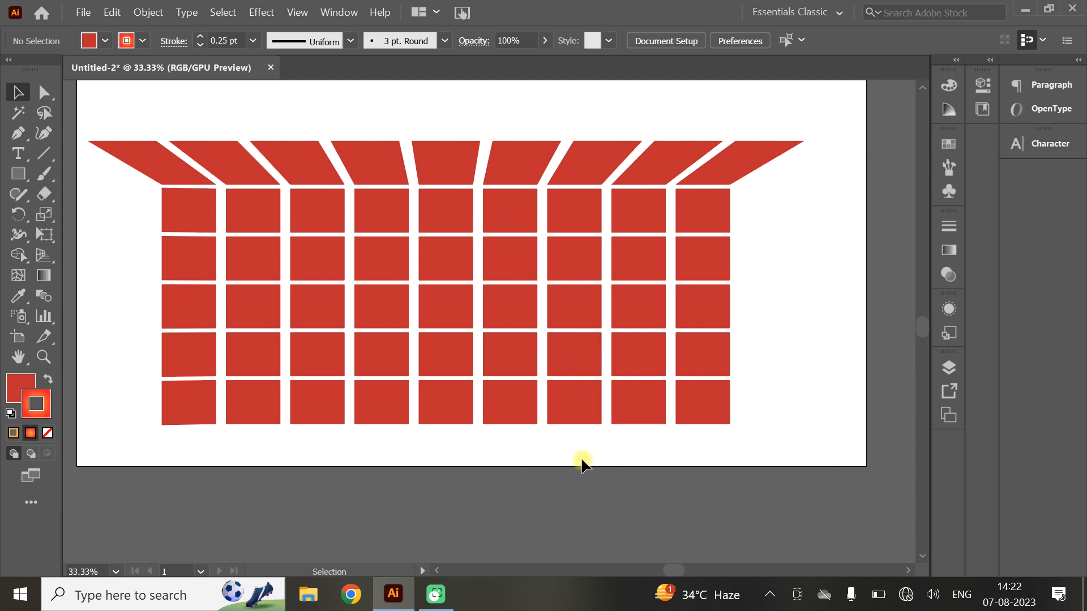
# Select the entire flared grid of squares and delete it from the artboard
pyautogui.press('m')
pyautogui.press('q')
pyautogui.moveTo(864, 136); pyautogui.dragTo(134, 453)
pyautogui.press('Delete')
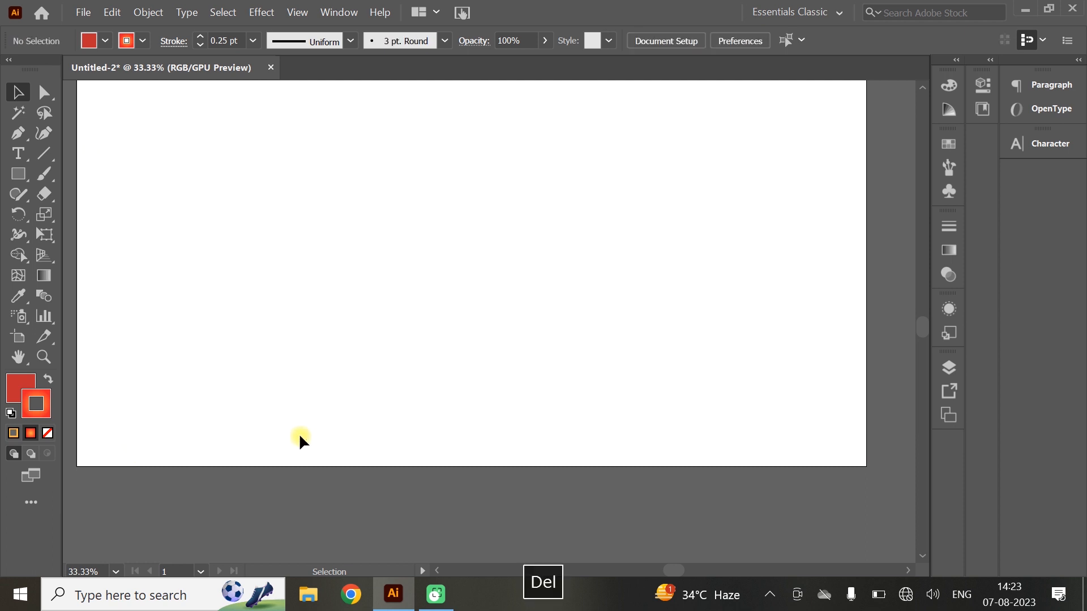
# Draw a tall, narrow red rectangle near the artboard's left side as a column shaft
pyautogui.scroll(1, 449, 424)
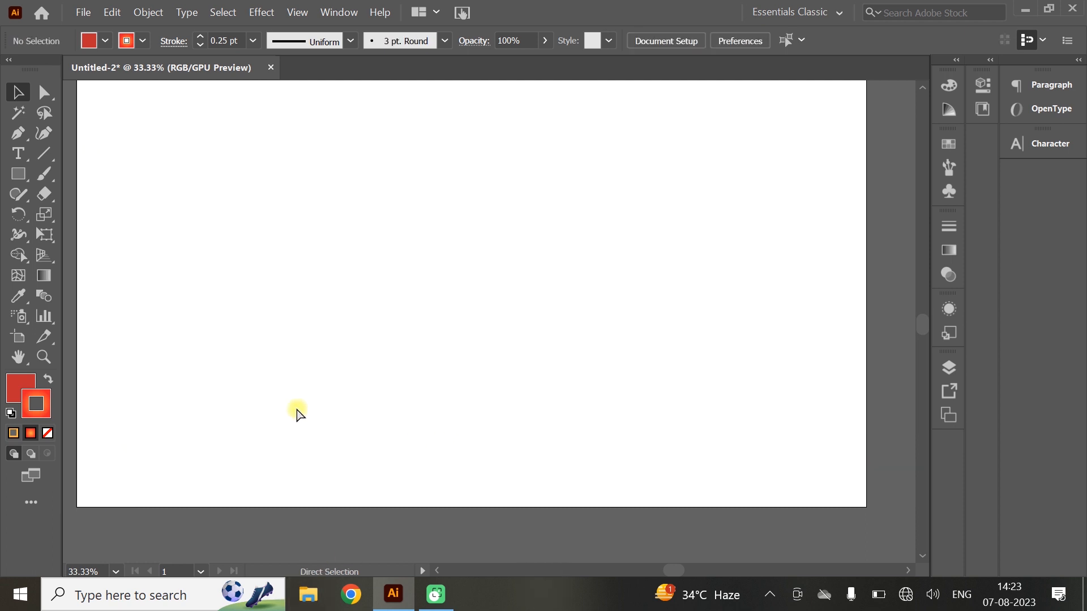
pyautogui.hscroll(1, 267, 388)
pyautogui.hscroll(1, 268, 390)
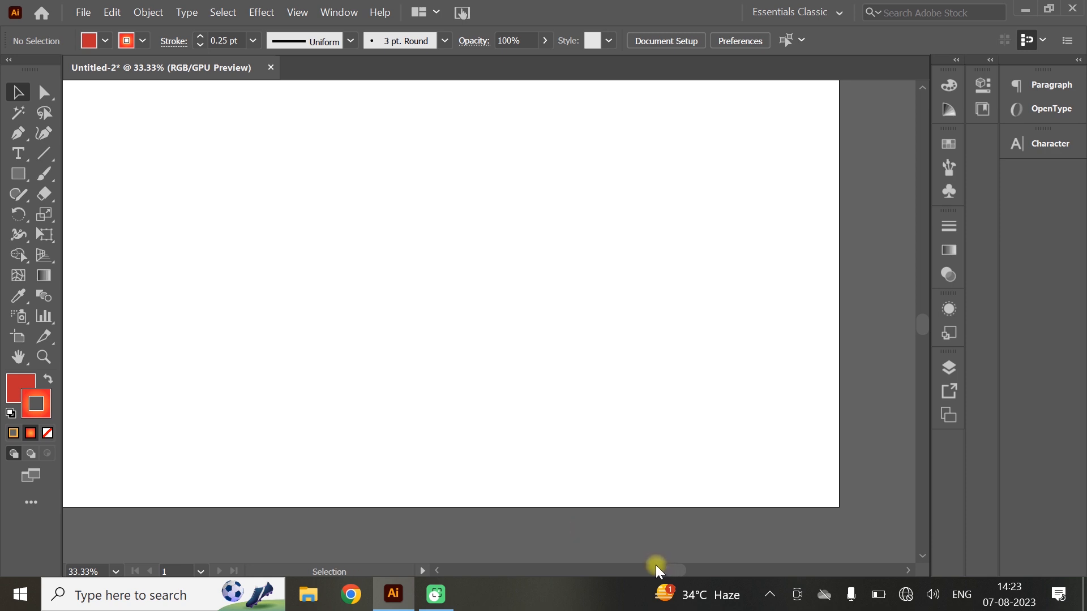
pyautogui.moveTo(674, 569); pyautogui.dragTo(671, 568)
pyautogui.scroll(2, 669, 483)
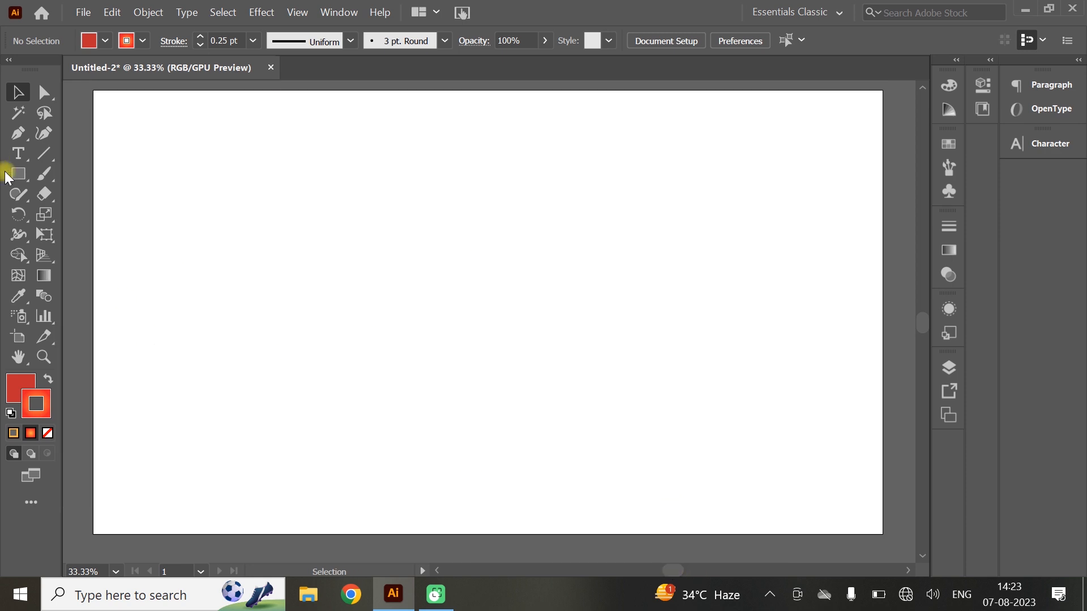
pyautogui.click(26, 172)
pyautogui.click(26, 171)
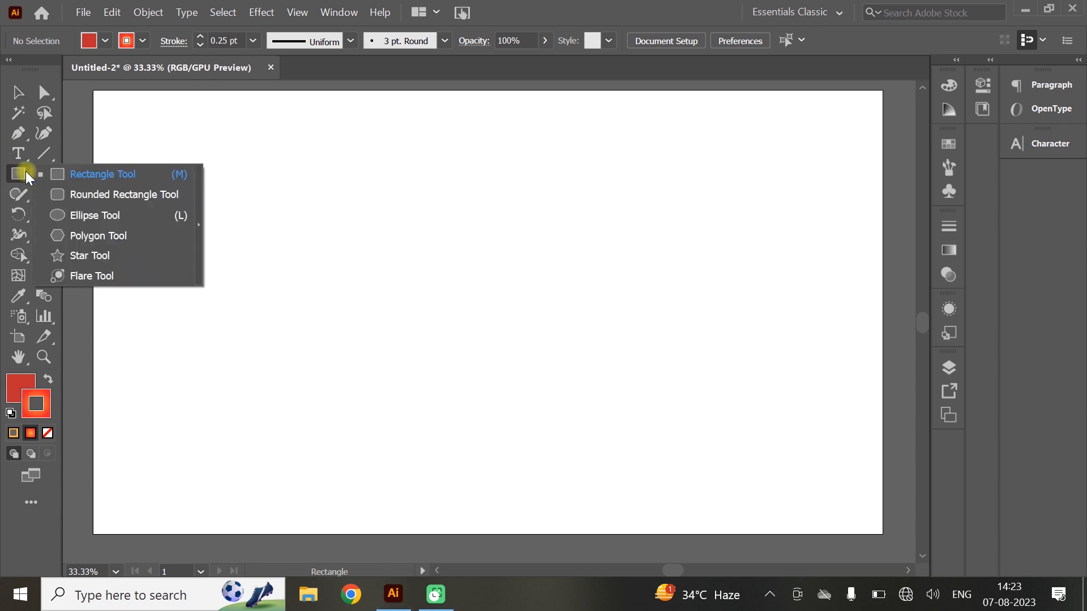
pyautogui.click(82, 176)
pyautogui.moveTo(210, 155); pyautogui.dragTo(253, 496)
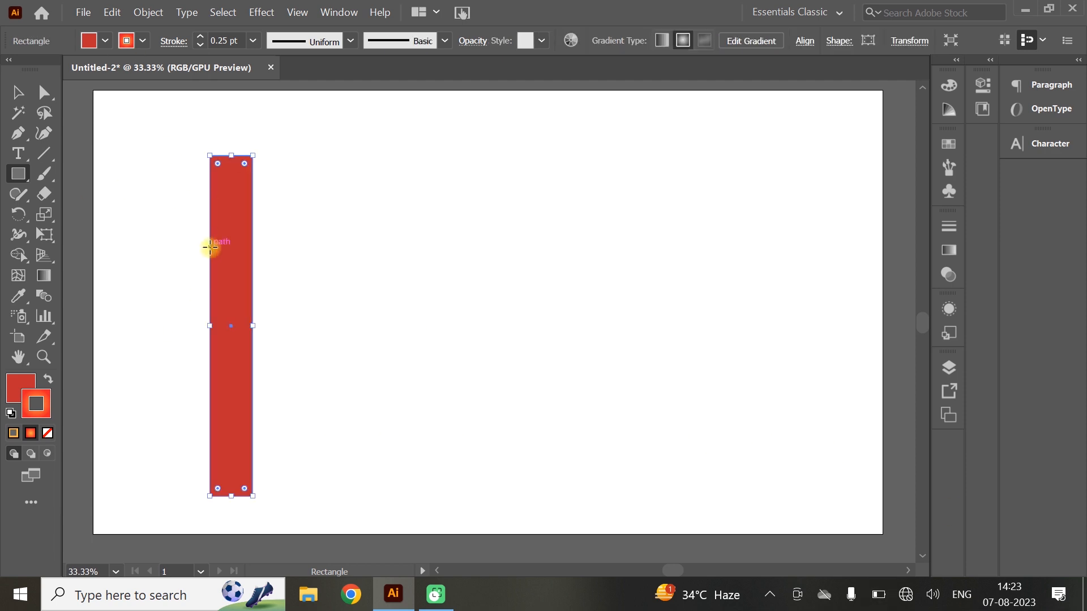
# Duplicate the column shaft, shorten the copy into a small block and place it at the shaft's foot
pyautogui.click(16, 92)
pyautogui.moveTo(216, 216); pyautogui.dragTo(182, 201)
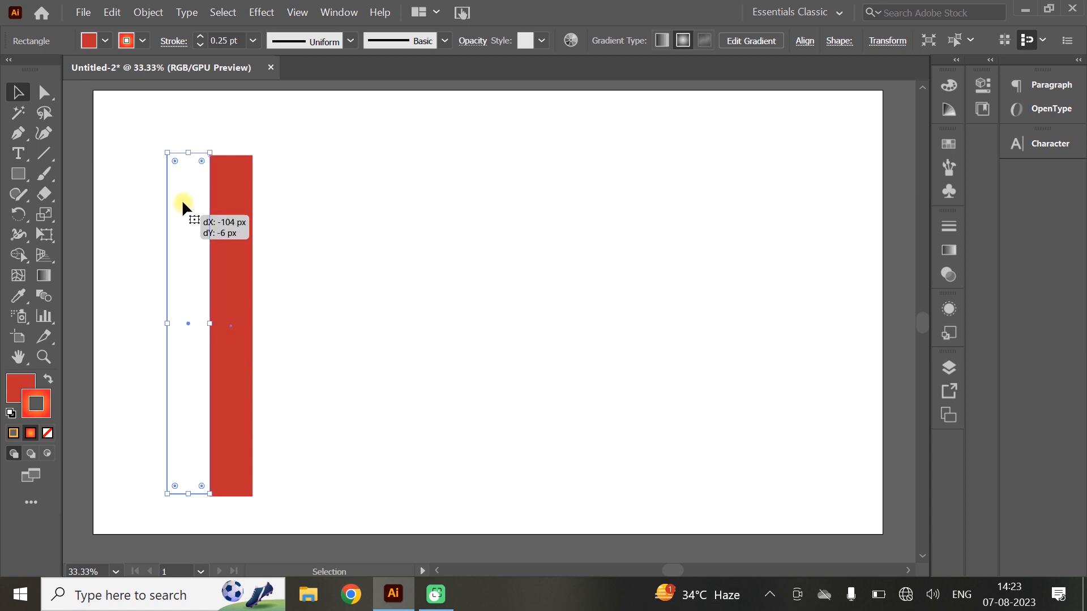
pyautogui.moveTo(188, 153); pyautogui.dragTo(185, 165)
pyautogui.moveTo(187, 308); pyautogui.dragTo(312, 291)
pyautogui.moveTo(314, 152); pyautogui.dragTo(181, 501)
# Align the base block with the shaft, extend it slightly beyond both shaft edges and reduce its height
pyautogui.scroll(3, 181, 500)
pyautogui.scroll(4, 181, 496)
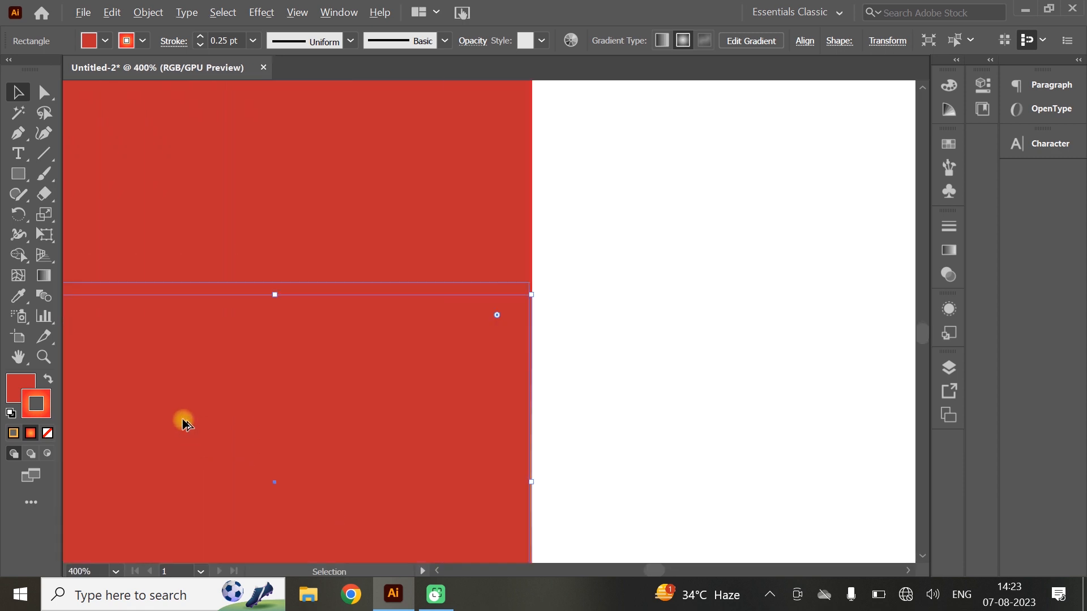
pyautogui.scroll(-4, 182, 419)
pyautogui.moveTo(248, 416)
pyautogui.mouseDown()
pyautogui.moveTo(244, 433)
pyautogui.moveTo(243, 416)
pyautogui.mouseUp()
pyautogui.moveTo(314, 443); pyautogui.dragTo(328, 442)
pyautogui.moveTo(125, 443); pyautogui.dragTo(104, 443)
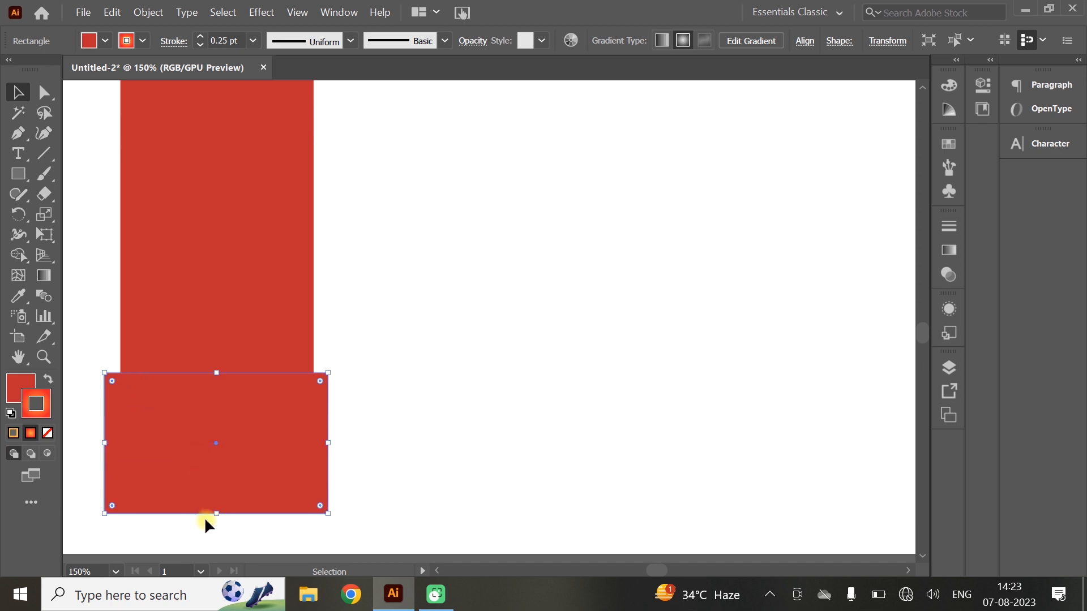
pyautogui.moveTo(219, 514); pyautogui.dragTo(219, 451)
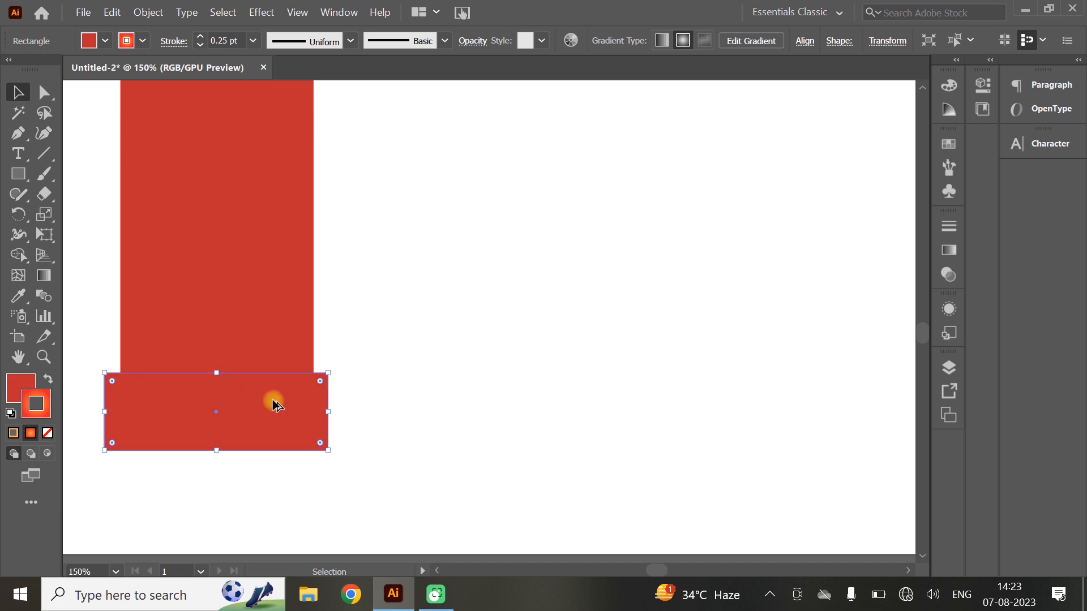
# Duplicate the base block and stack the copy directly beneath the original
pyautogui.scroll(-2, 275, 405)
pyautogui.keyDown('alt'); pyautogui.moveTo(252, 414); pyautogui.dragTo(304, 446); pyautogui.keyUp('alt')
pyautogui.hotkey('ctrl', 'z')
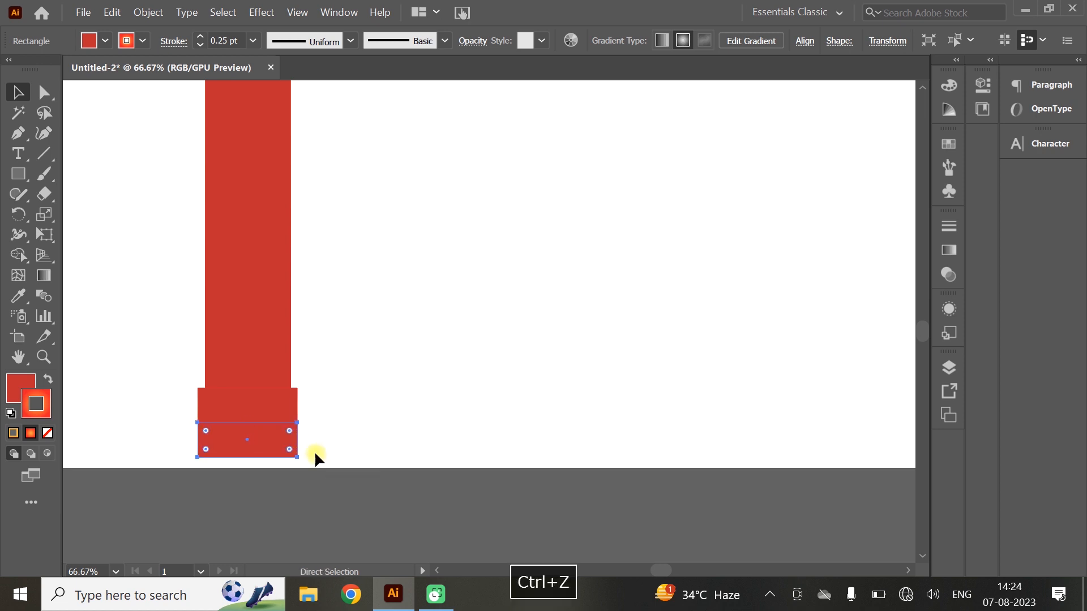
# Scale the lowest base block horizontally about its centre to make it wider than the block above, and deselect it
pyautogui.click(44, 214)
pyautogui.moveTo(290, 443)
pyautogui.mouseDown()
pyautogui.moveTo(304, 431)
pyautogui.moveTo(298, 444)
pyautogui.mouseUp()
pyautogui.hotkey('ctrl', 'z')
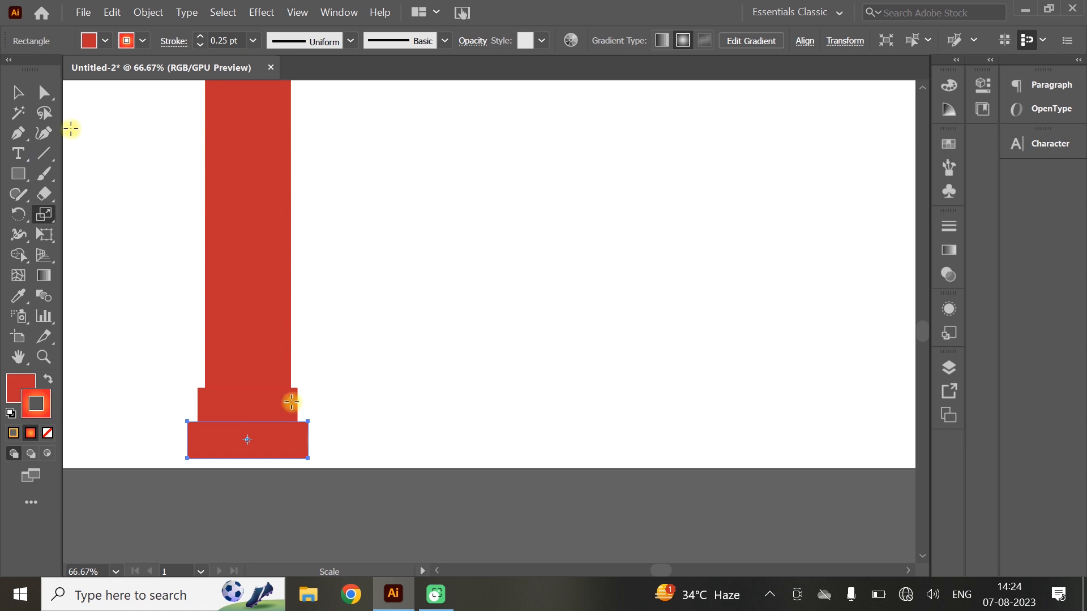
pyautogui.click(21, 91)
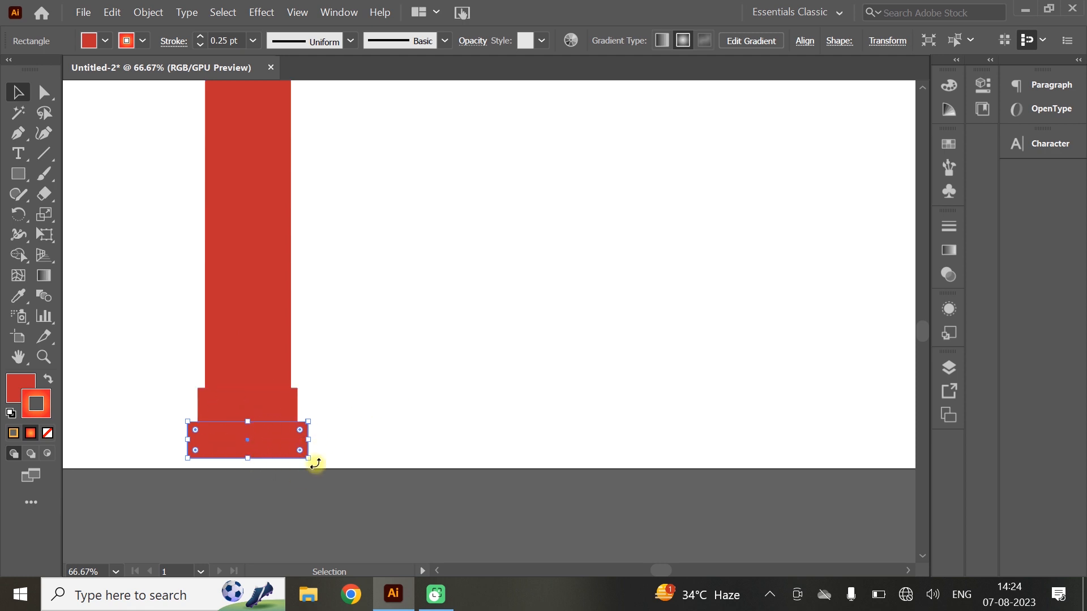
pyautogui.click(320, 440)
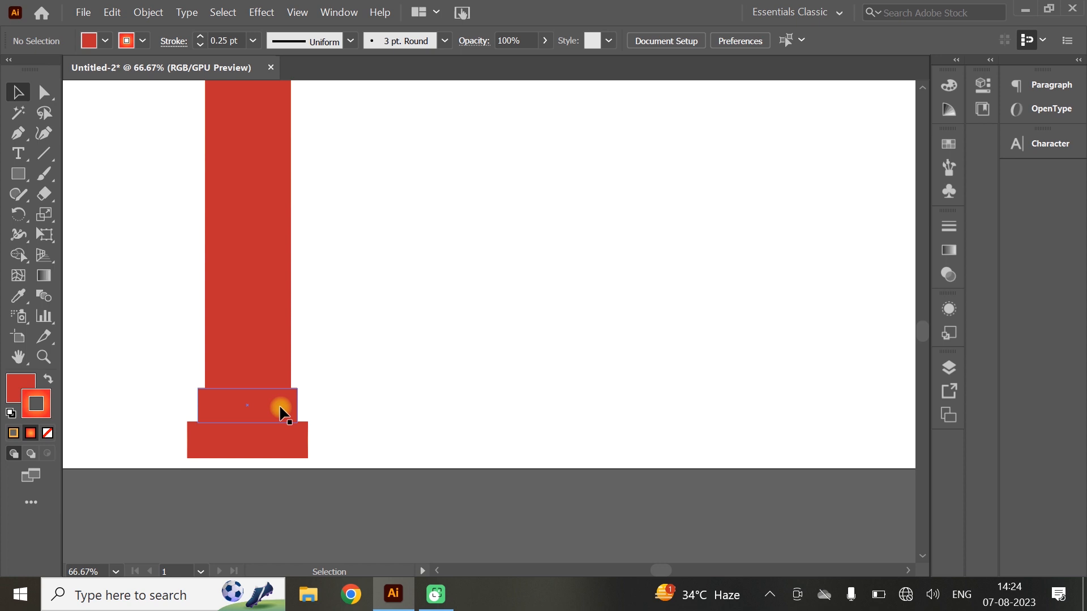
# Copy both base blocks to the top of the column and stack them as a capital with the wider block uppermost
pyautogui.click(244, 284)
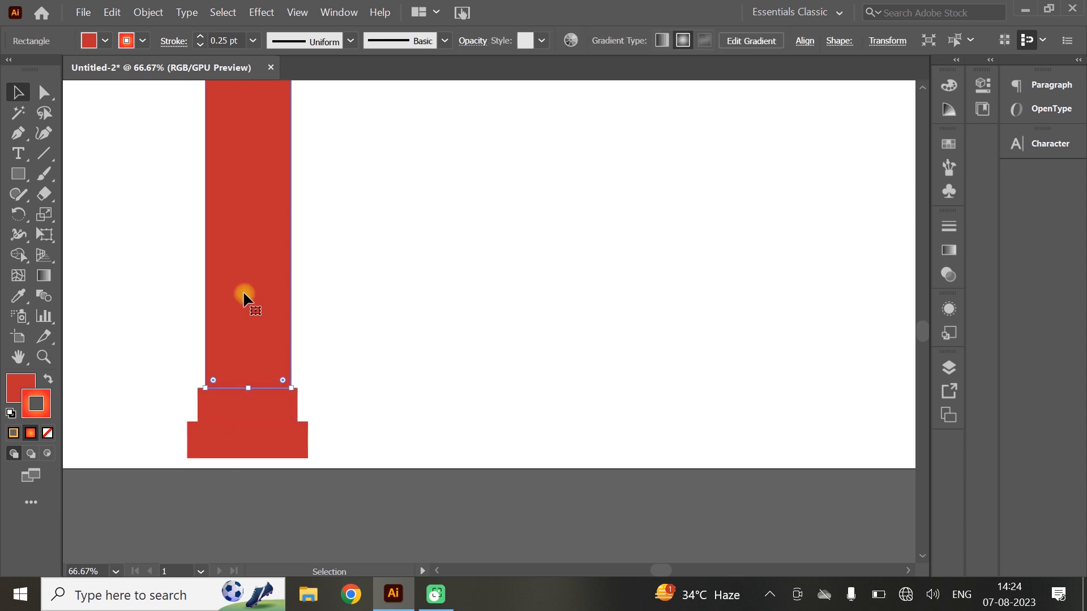
pyautogui.scroll(1, 258, 306)
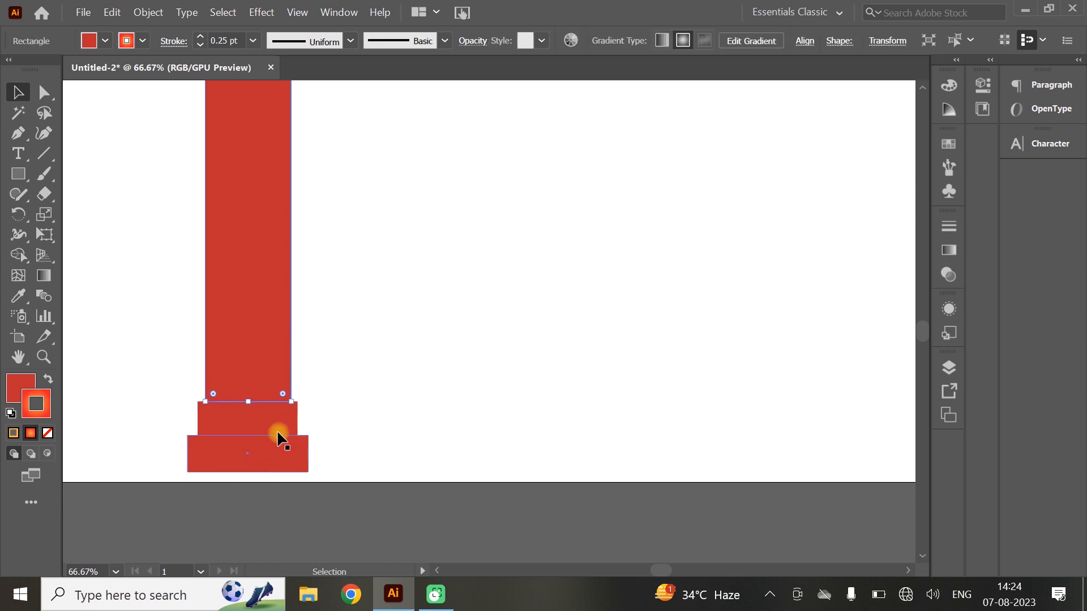
pyautogui.scroll(-2, 397, 334)
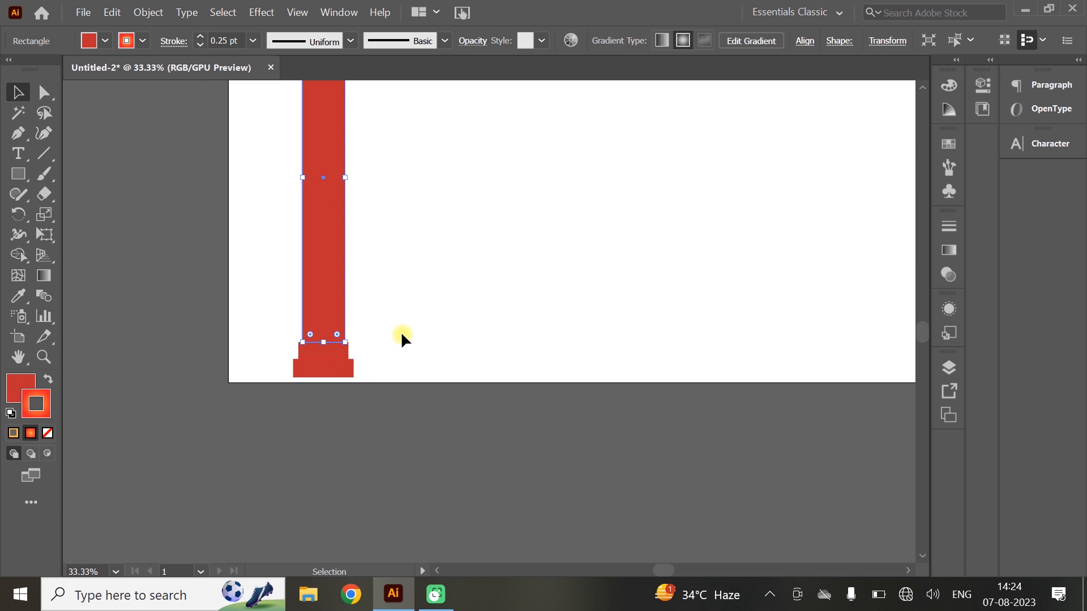
pyautogui.scroll(-1, 401, 331)
pyautogui.scroll(2, 397, 356)
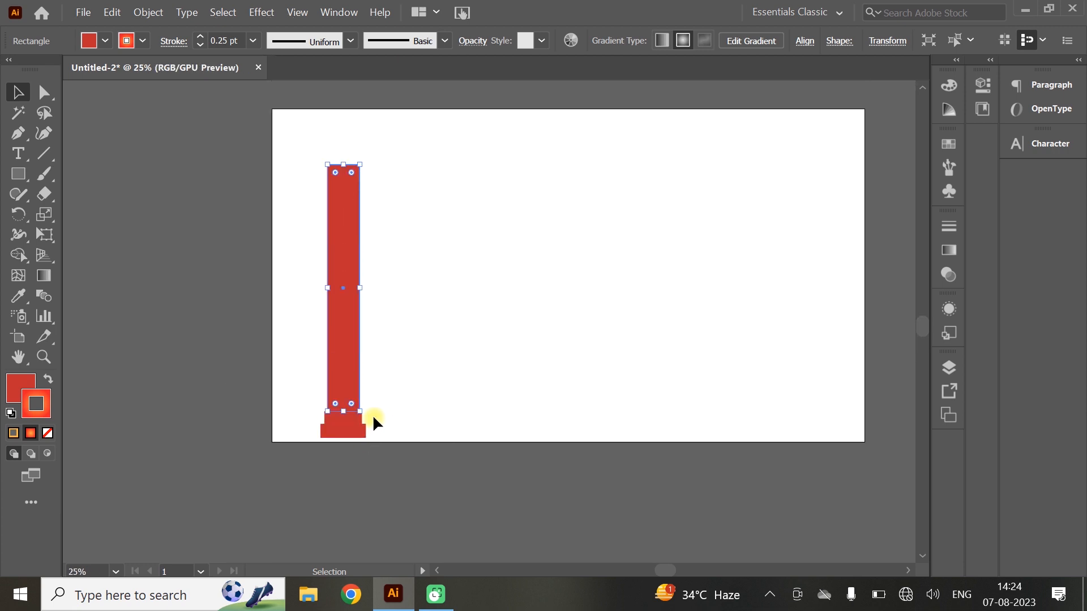
pyautogui.click(343, 429)
pyautogui.moveTo(343, 426); pyautogui.dragTo(356, 163)
pyautogui.click(499, 145)
pyautogui.moveTo(445, 173); pyautogui.dragTo(359, 140)
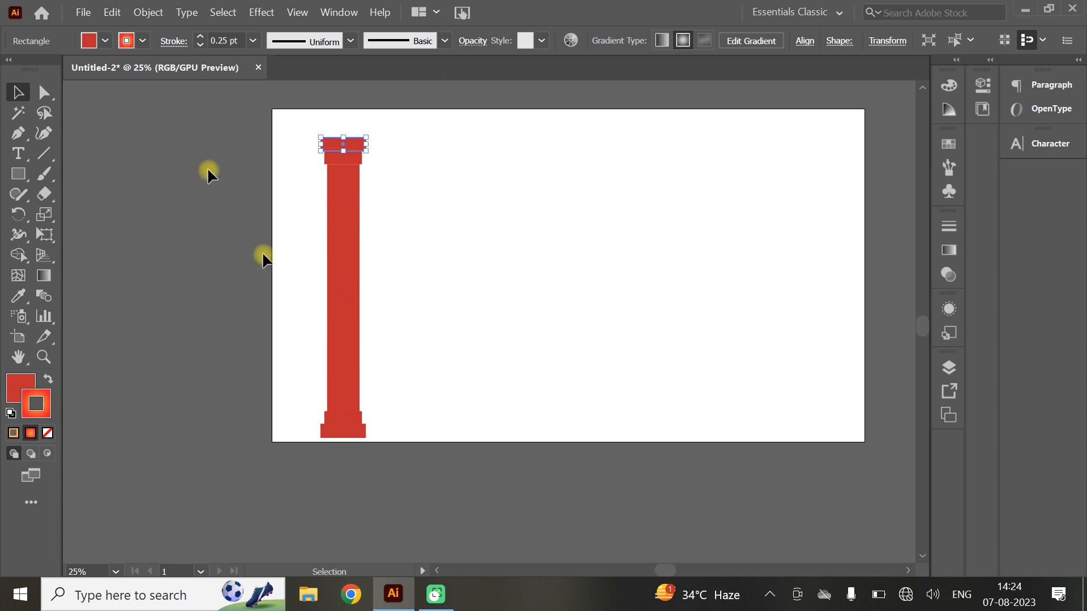
# Select only the column shaft and change its stroke gradient to linear with the Gradient tool
pyautogui.click(408, 249)
pyautogui.click(361, 238)
pyautogui.click(43, 276)
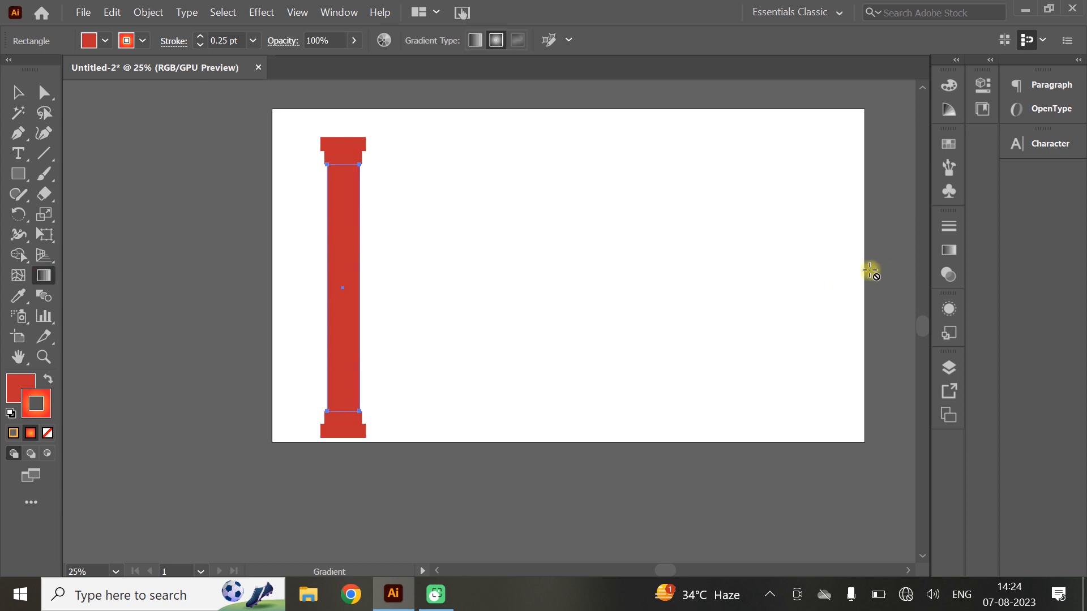
pyautogui.click(475, 42)
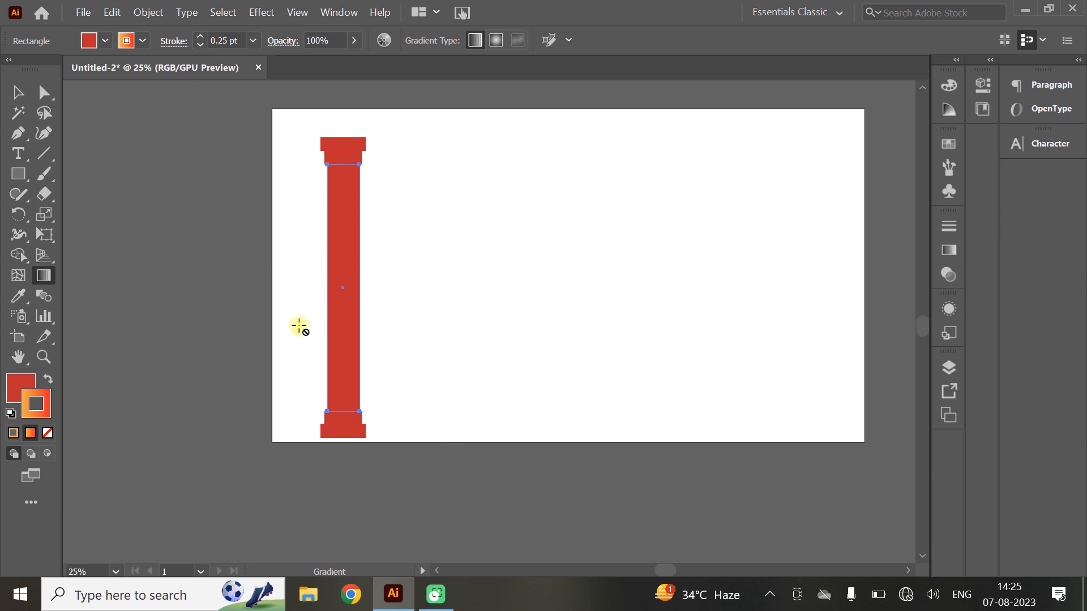
# Apply a linear orange-to-red gradient to the column shaft's fill
pyautogui.click(339, 12)
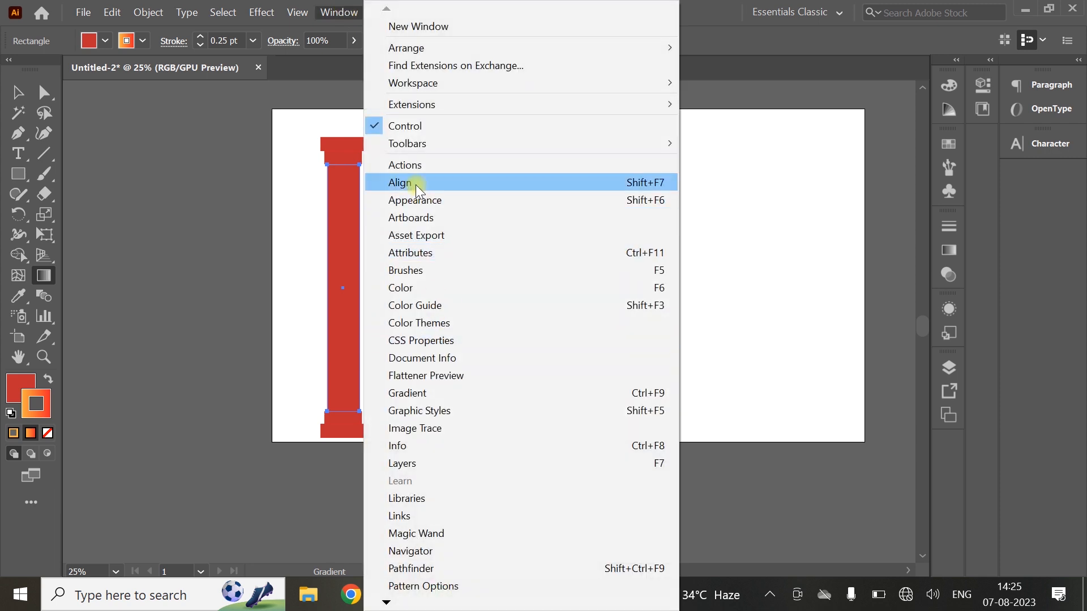
pyautogui.click(426, 394)
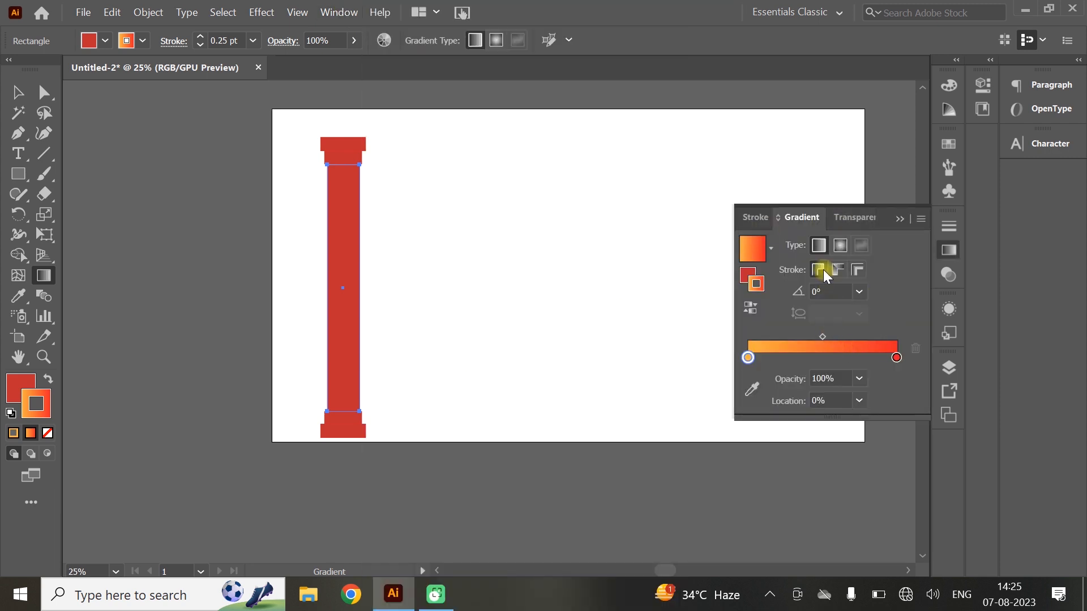
pyautogui.click(748, 277)
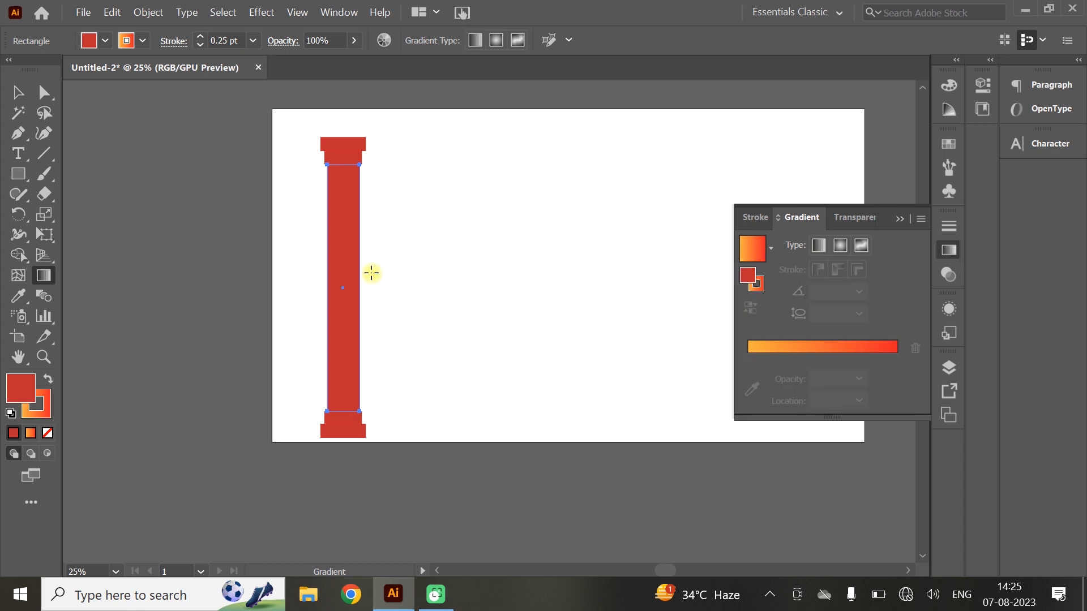
pyautogui.click(17, 90)
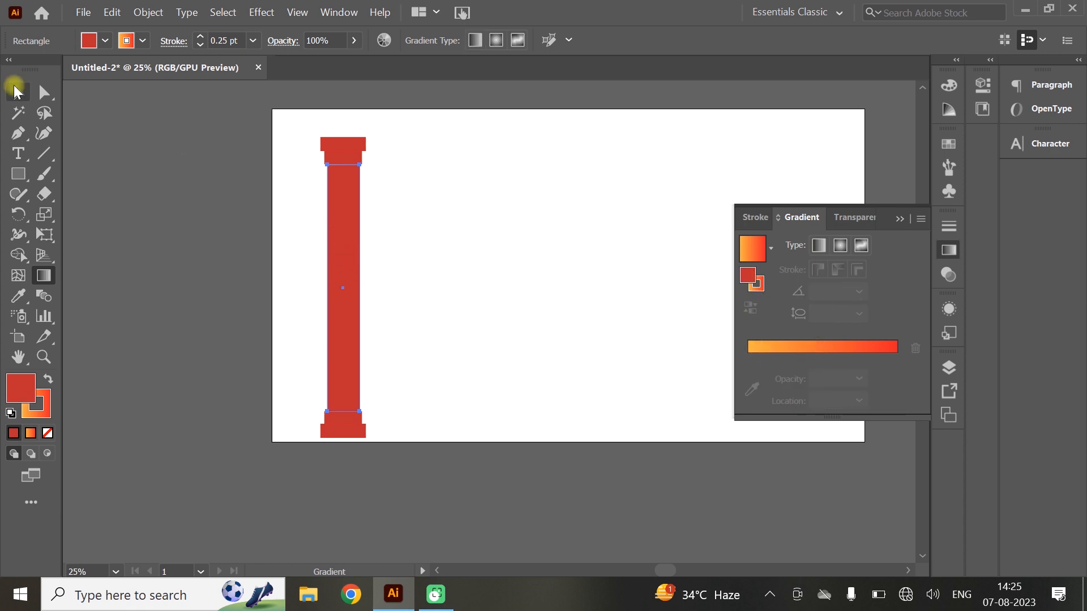
pyautogui.click(834, 246)
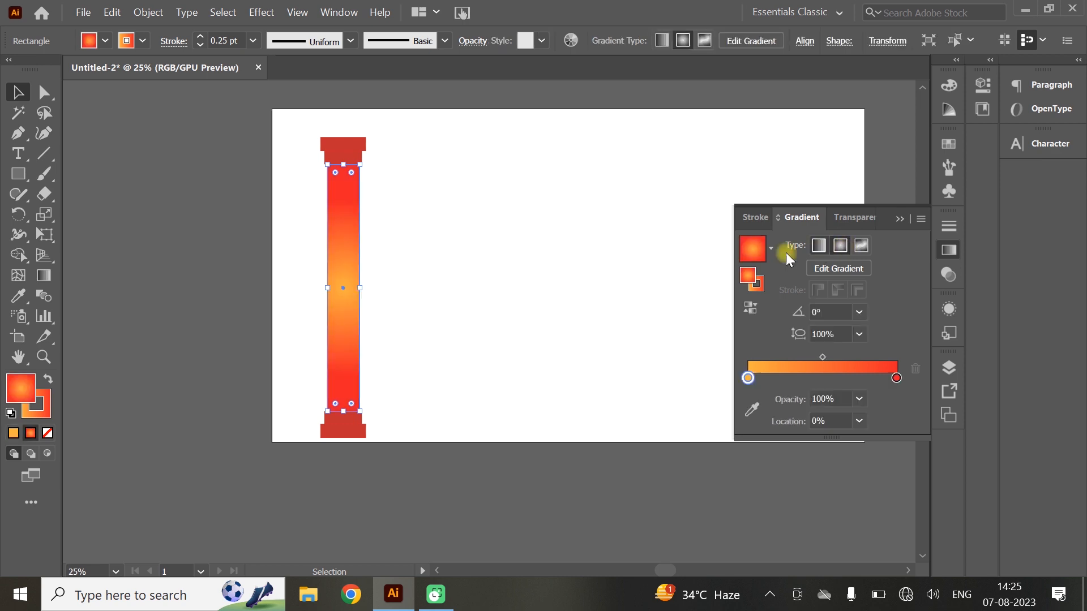
pyautogui.click(819, 247)
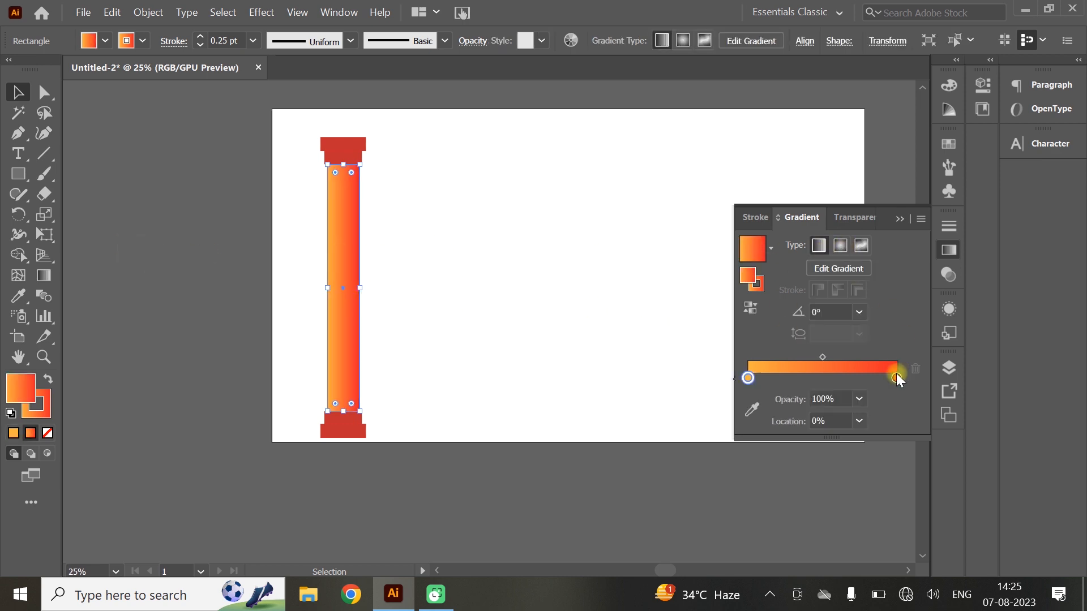
# Add a colour stop at about the middle of the shaft's gradient and colour it light orange
pyautogui.click(822, 378)
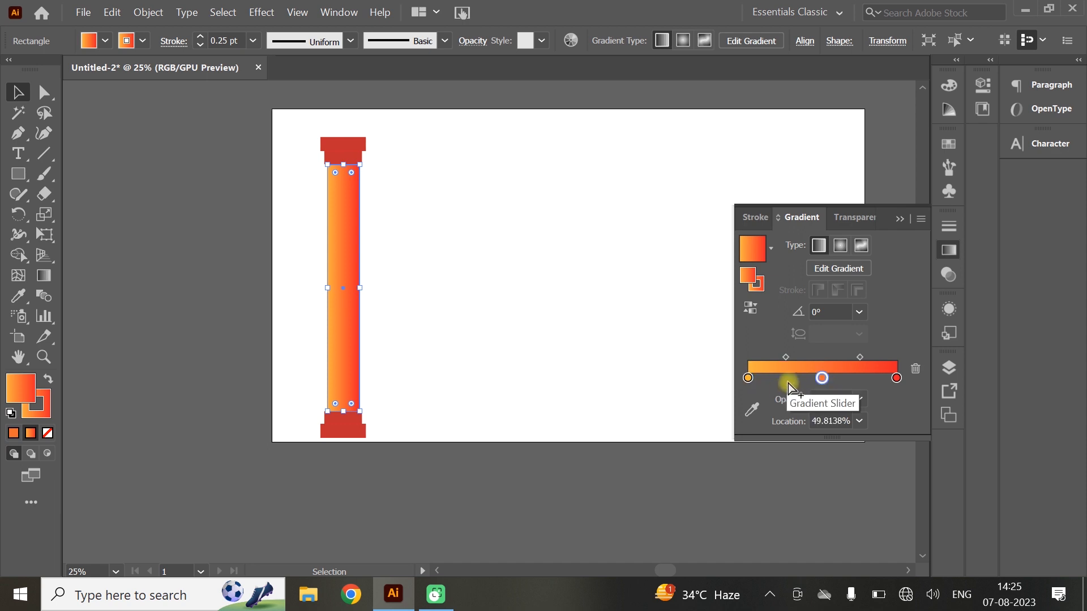
pyautogui.doubleClick(822, 378)
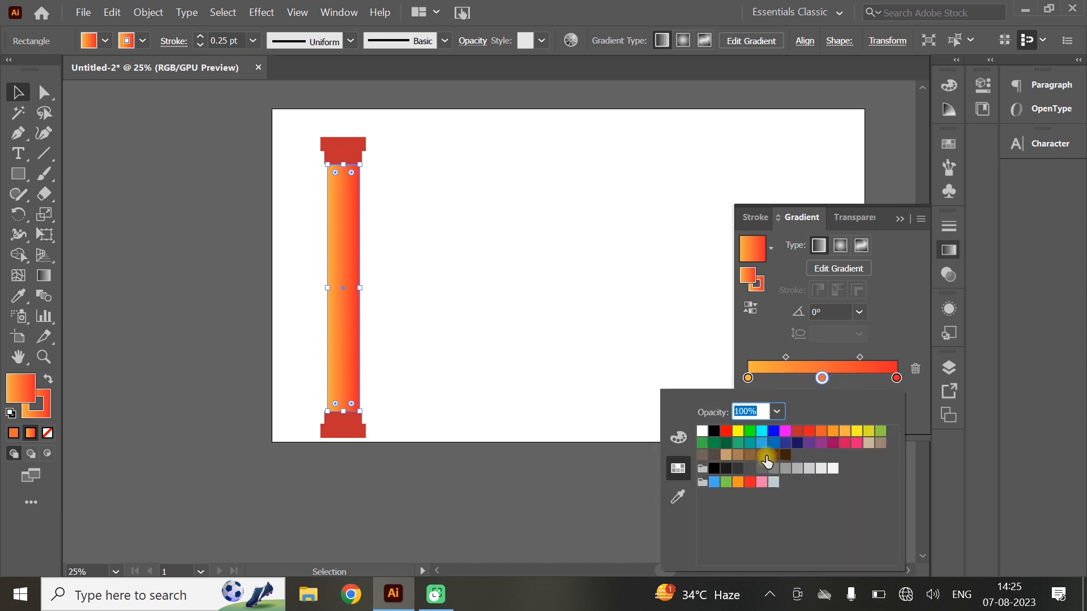
pyautogui.click(844, 433)
# Set both end stops of the shaft's gradient to the same dark orange and deselect the shaft
pyautogui.click(749, 377)
pyautogui.doubleClick(748, 377)
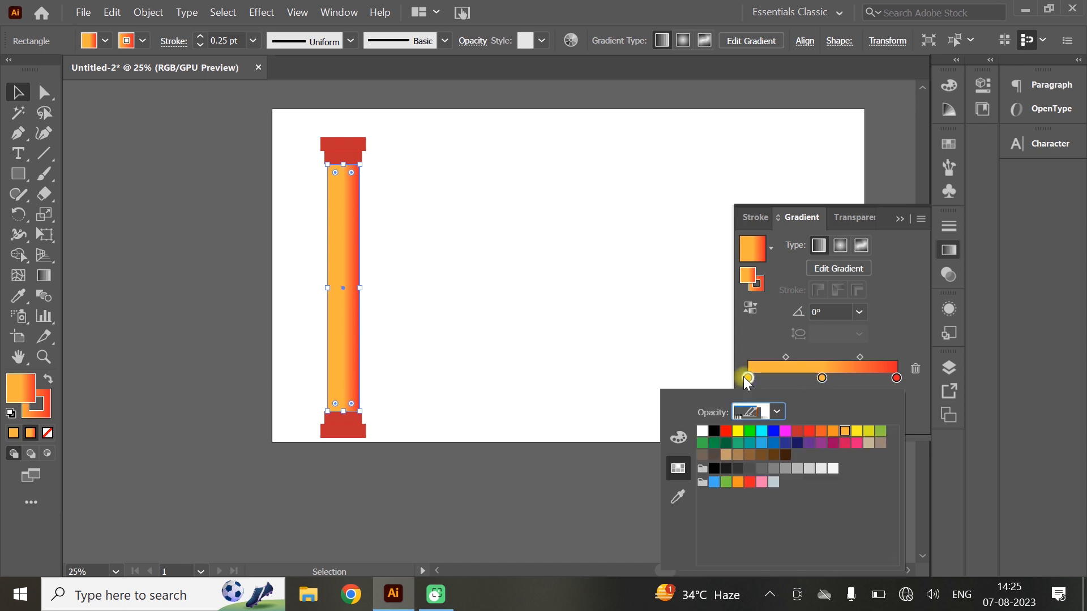
pyautogui.click(818, 434)
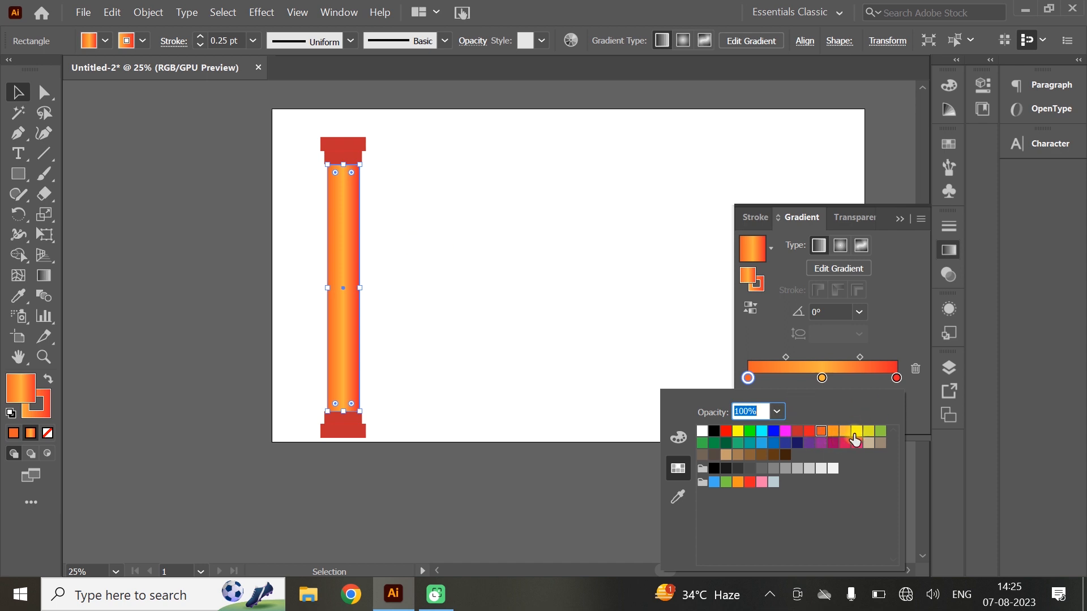
pyautogui.click(896, 378)
pyautogui.doubleClick(895, 379)
pyautogui.click(823, 433)
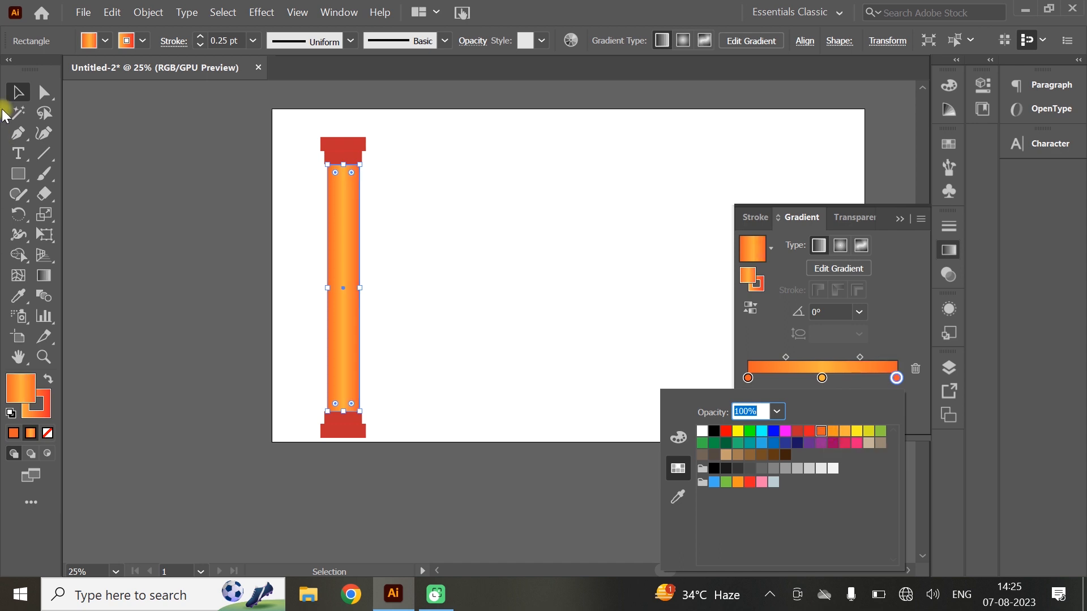
pyautogui.click(21, 97)
pyautogui.click(373, 149)
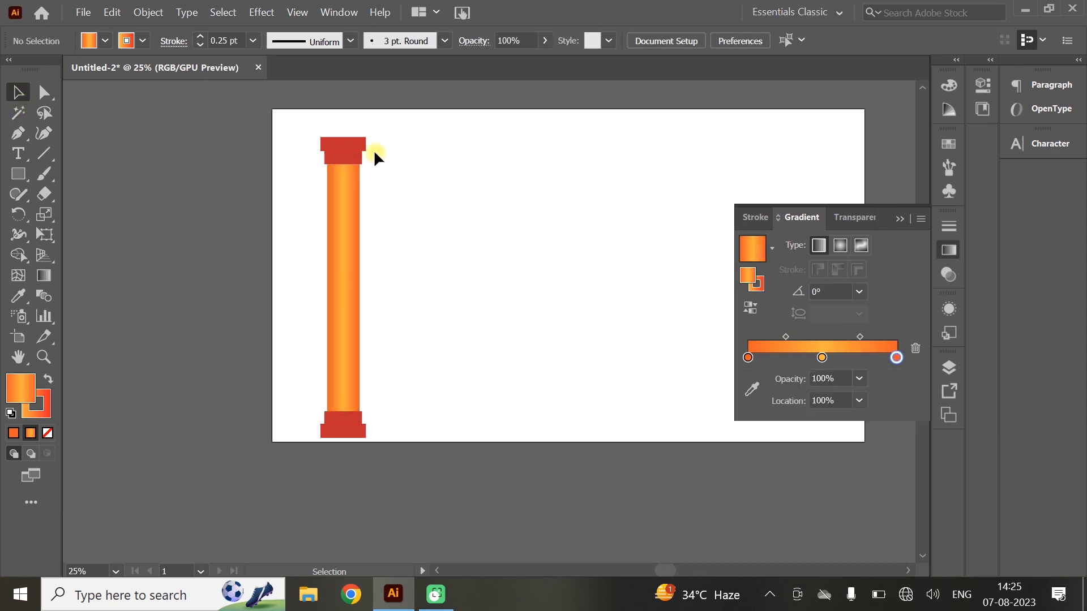
# Copy the shaft's orange gradient onto the lower block of the column's capital with the Eyedropper
pyautogui.click(341, 157)
pyautogui.click(104, 36)
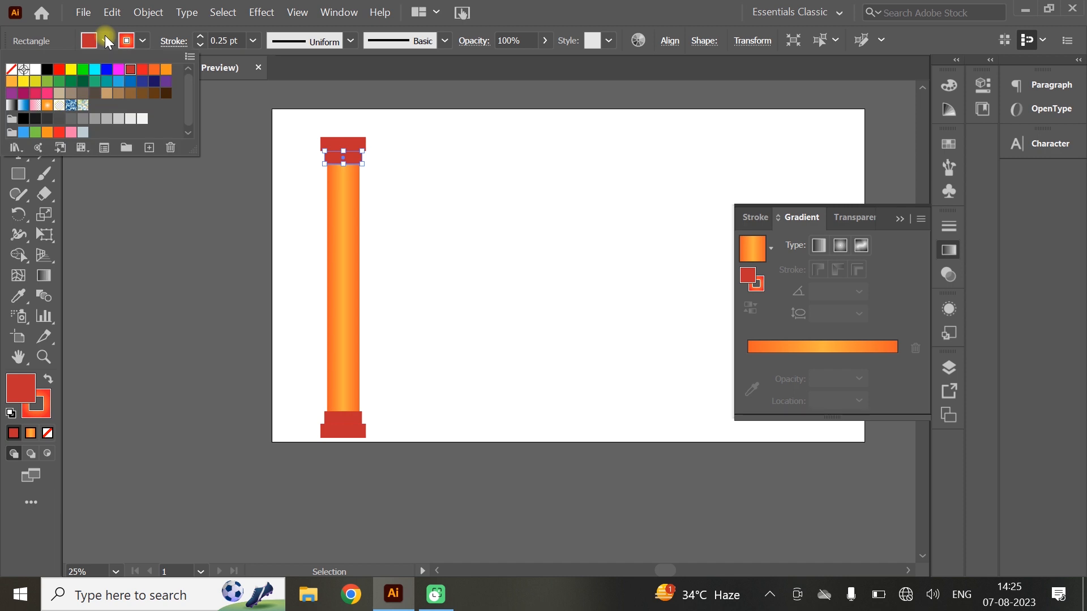
pyautogui.click(17, 298)
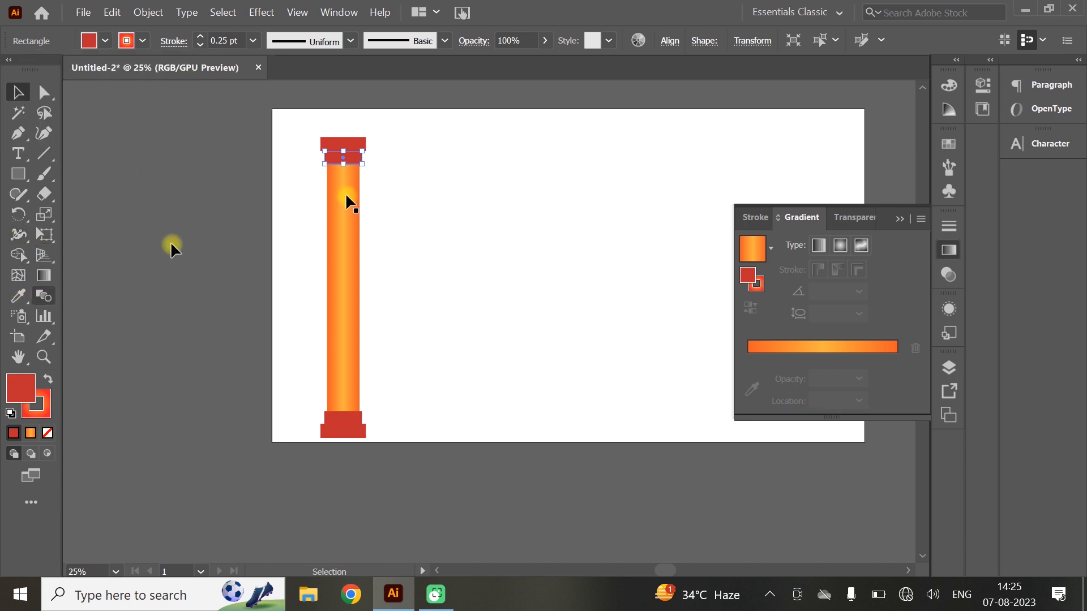
pyautogui.click(19, 296)
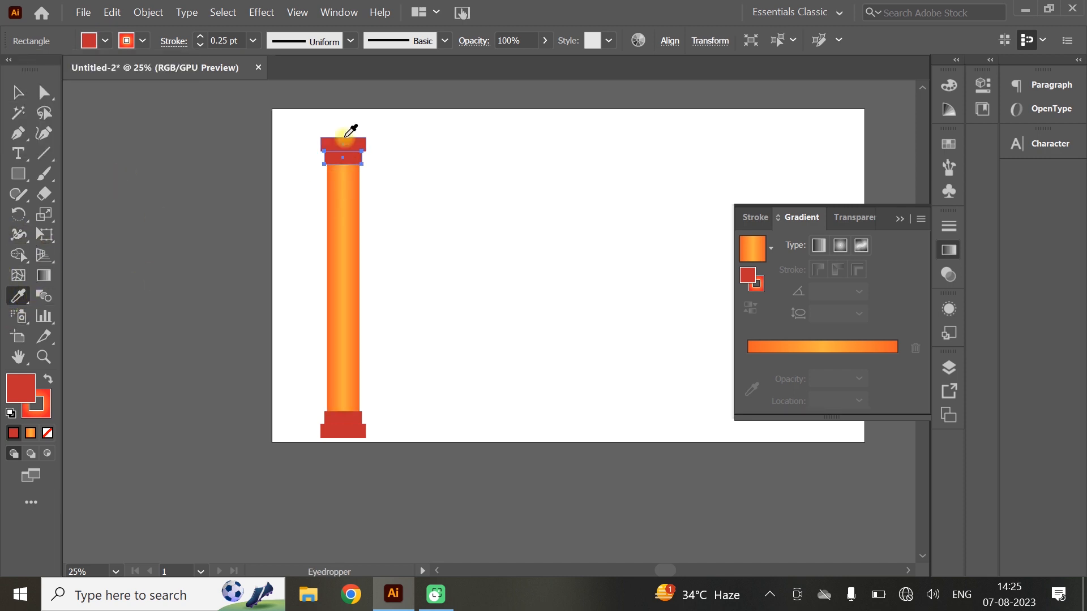
pyautogui.click(345, 170)
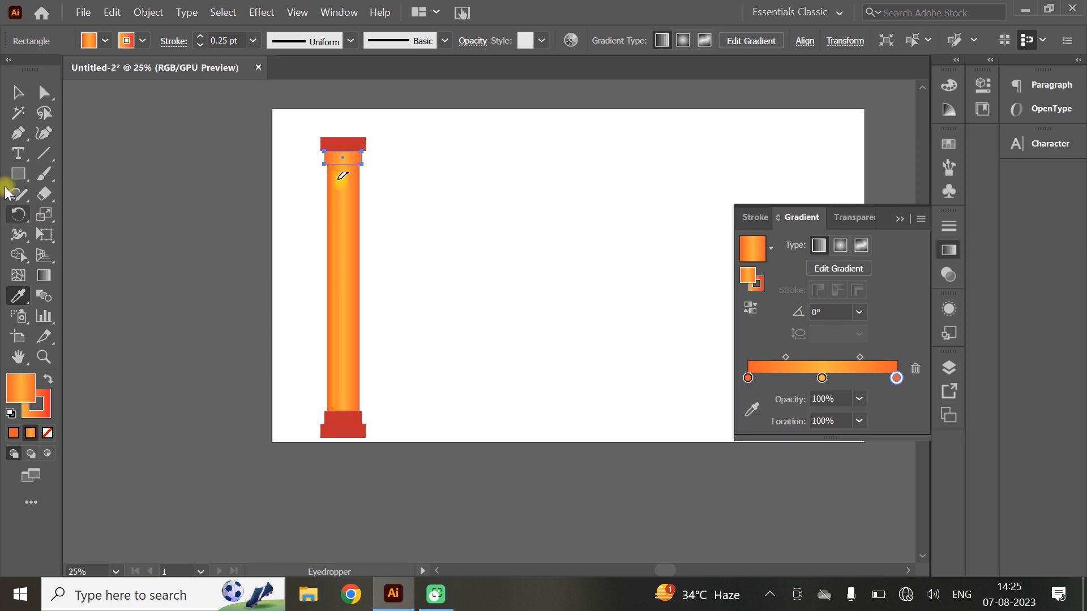
# Copy the shaft's orange gradient onto the topmost block of the capital with the Eyedropper
pyautogui.click(17, 92)
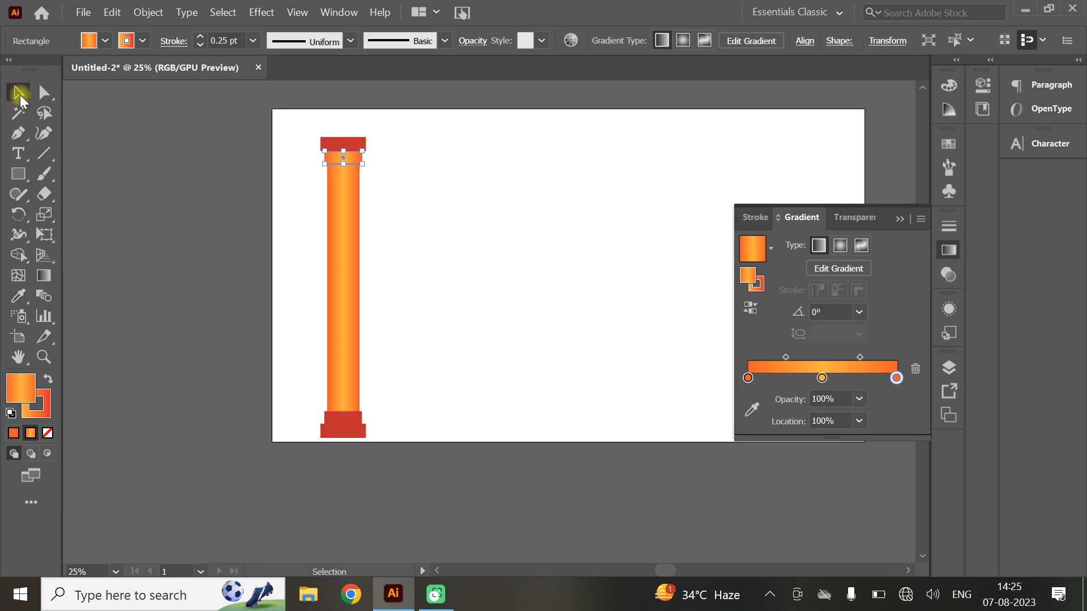
pyautogui.click(347, 140)
pyautogui.click(18, 295)
pyautogui.click(343, 190)
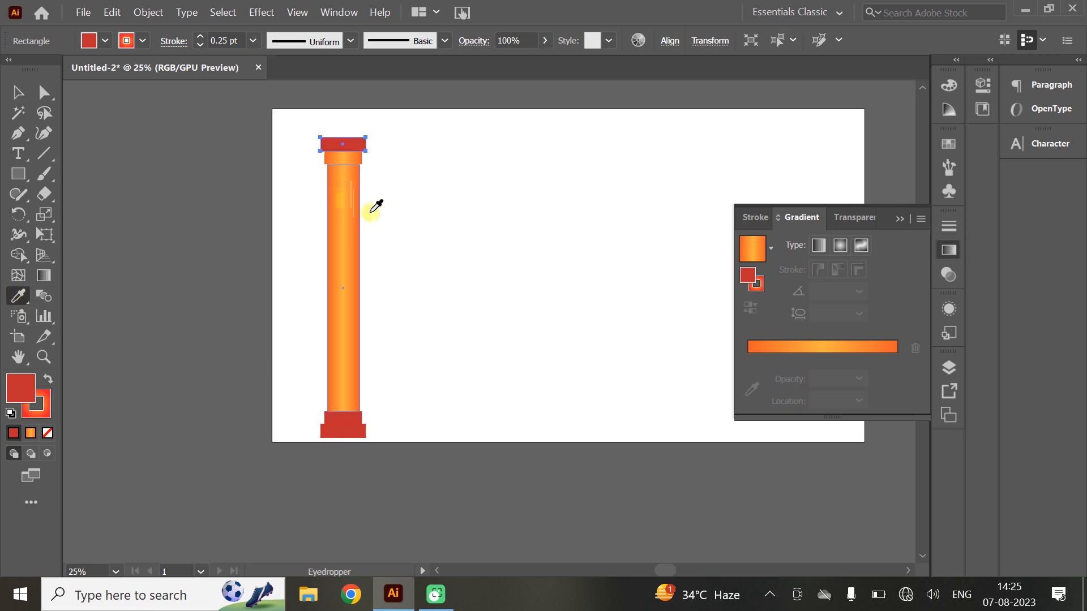
# Copy the shaft's gradient onto the narrower block of the column's base with the Eyedropper
pyautogui.click(17, 92)
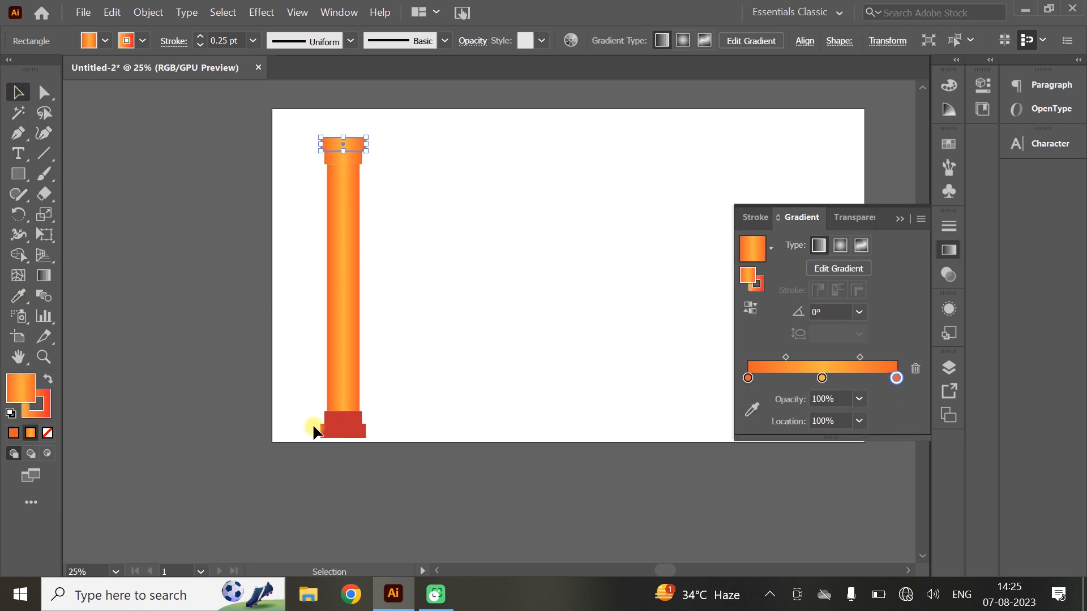
pyautogui.click(342, 418)
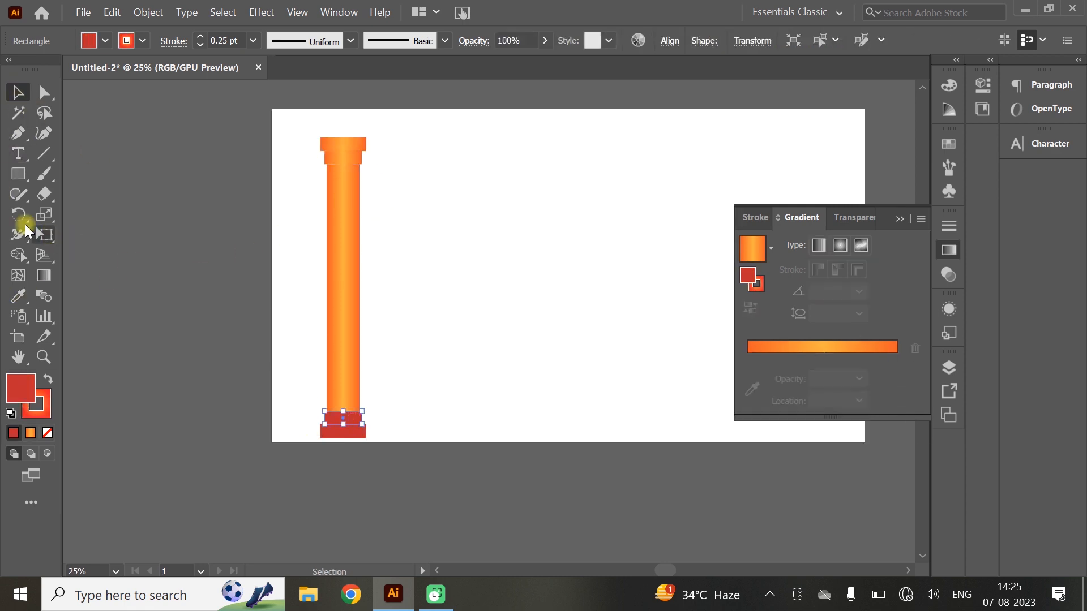
pyautogui.click(19, 295)
pyautogui.click(347, 381)
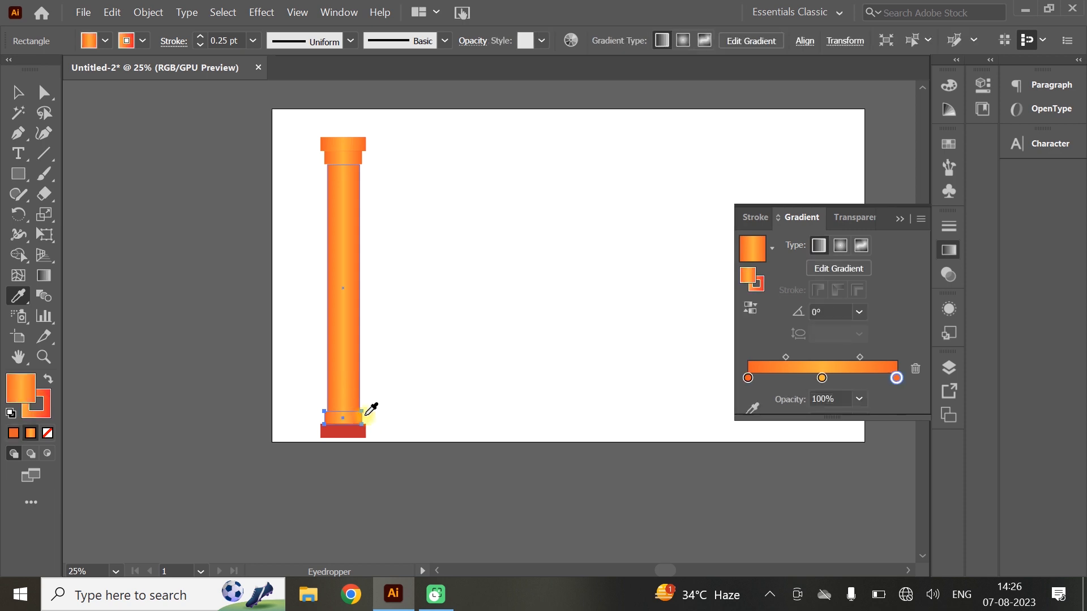
# Copy the shaft's gradient onto the wide bottom block of the column's base with the Eyedropper
pyautogui.click(18, 113)
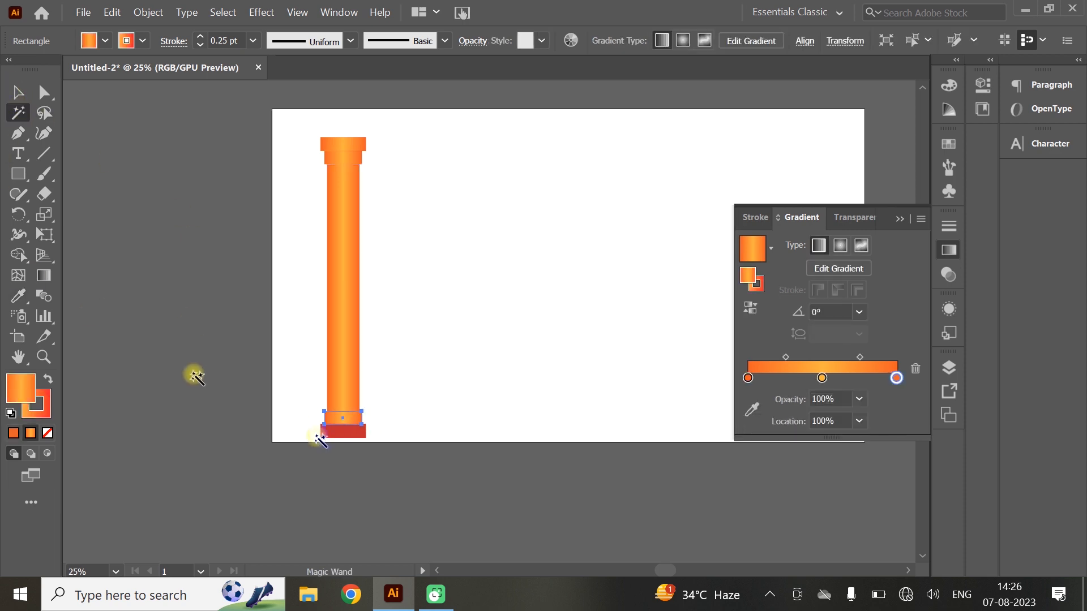
pyautogui.click(17, 92)
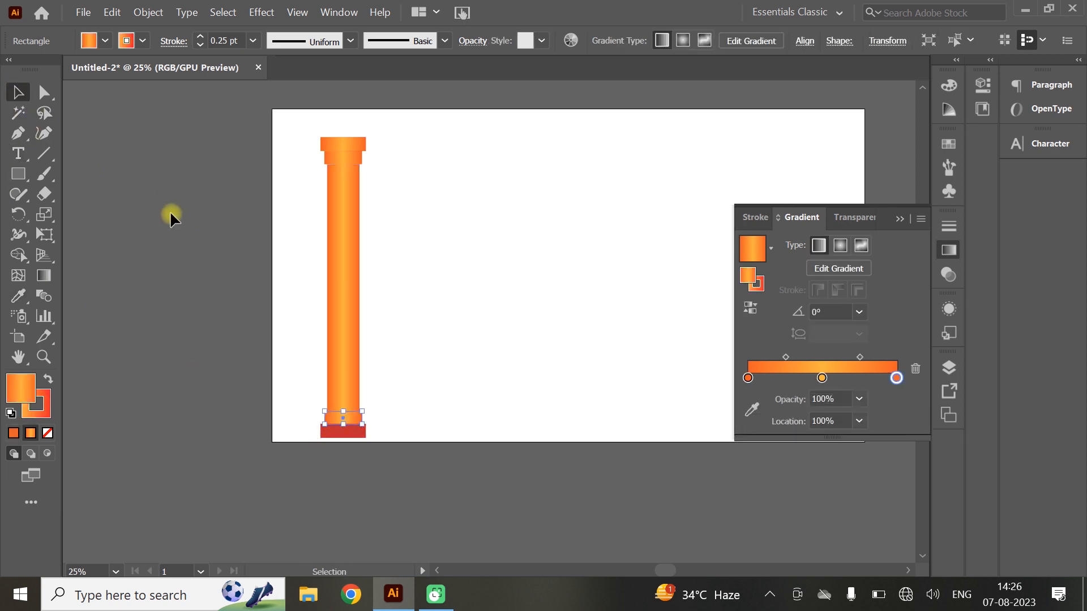
pyautogui.scroll(2, 351, 436)
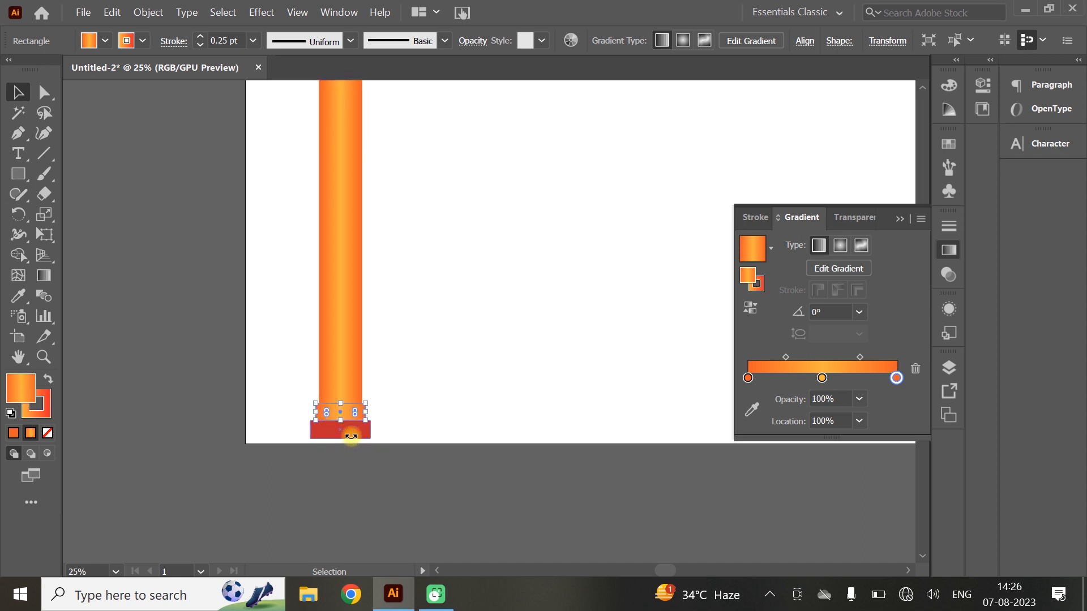
pyautogui.click(344, 438)
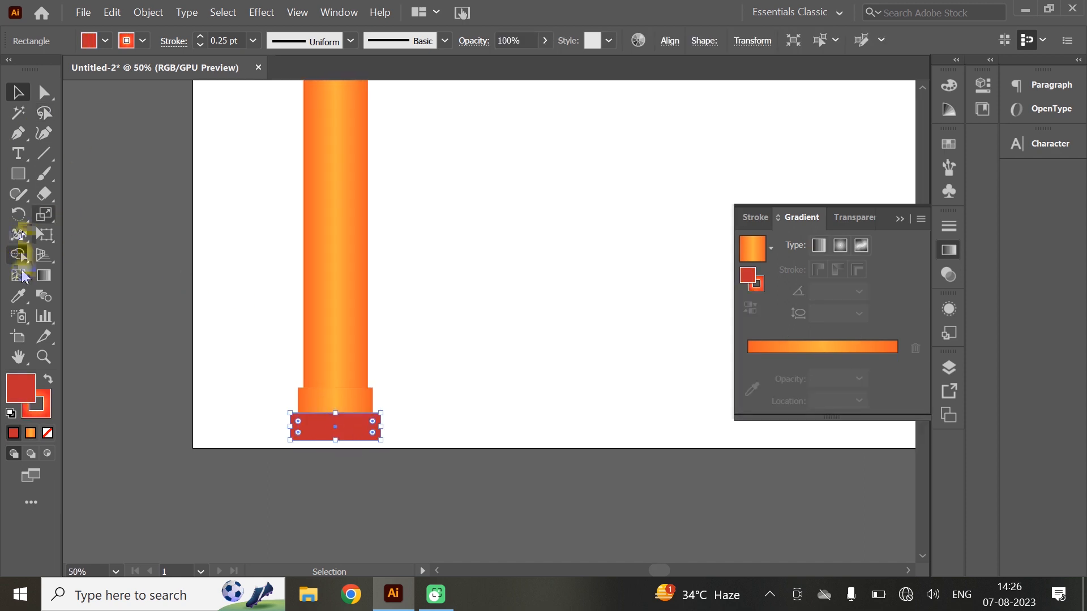
pyautogui.click(18, 295)
pyautogui.click(351, 250)
pyautogui.scroll(-3, 340, 291)
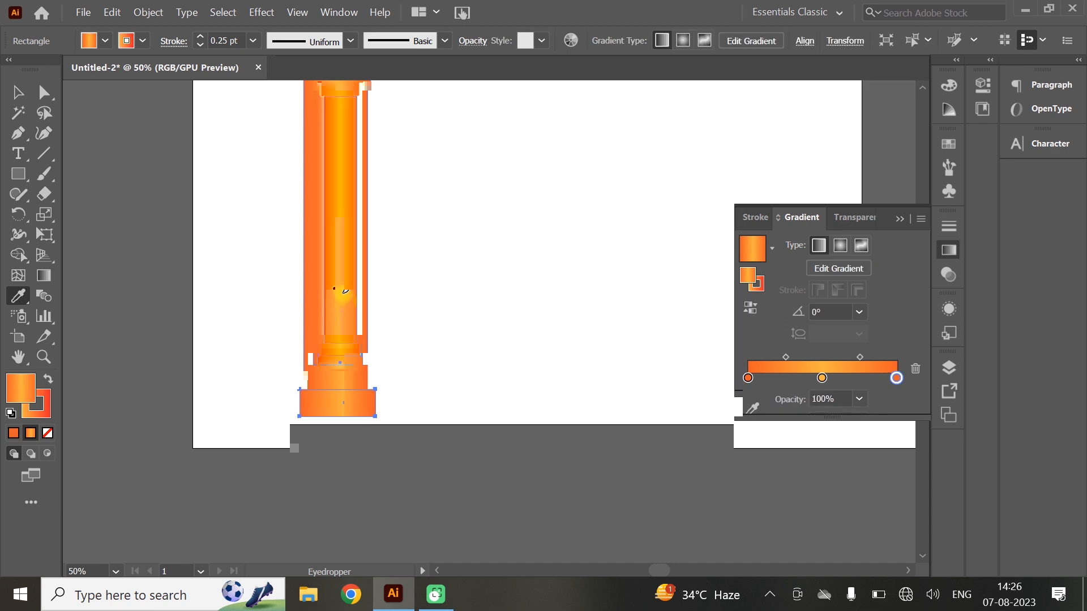
# Select all parts of the column and shorten it by lowering its top edge while the base stays in place
pyautogui.click(18, 92)
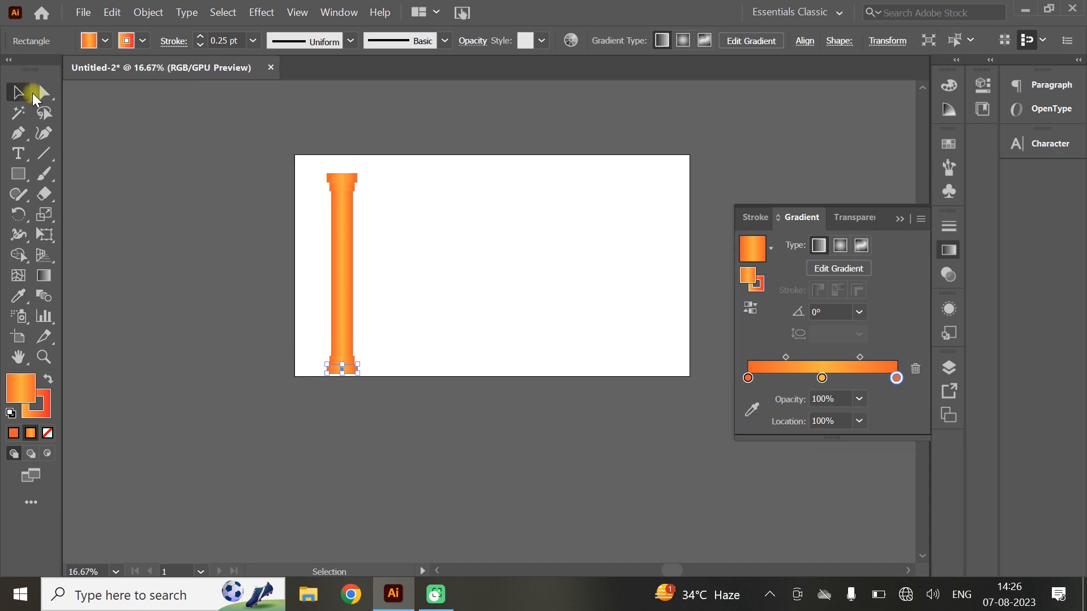
pyautogui.moveTo(318, 166); pyautogui.dragTo(385, 393)
pyautogui.moveTo(342, 173); pyautogui.dragTo(341, 220)
# Reselect all parts of the shortened column and group them
pyautogui.click(329, 264)
pyautogui.moveTo(231, 425); pyautogui.dragTo(371, 204)
pyautogui.press('a')
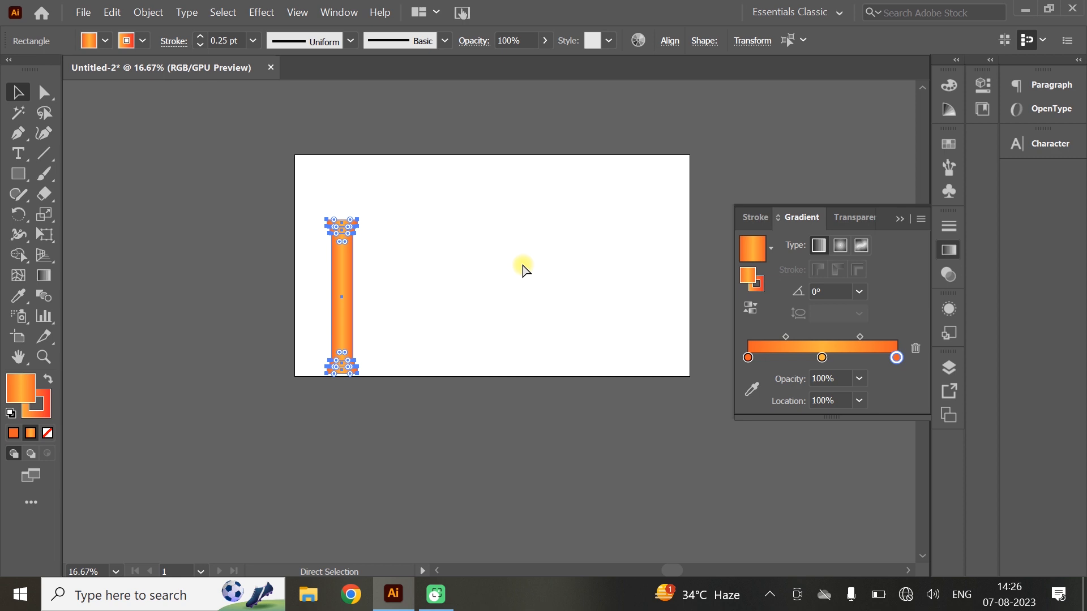
pyautogui.hotkey('ctrl', 'g')
# Duplicate the grouped column to the right side of the artboard and collapse the gradient settings
pyautogui.press('v')
pyautogui.moveTo(338, 267); pyautogui.dragTo(664, 266)
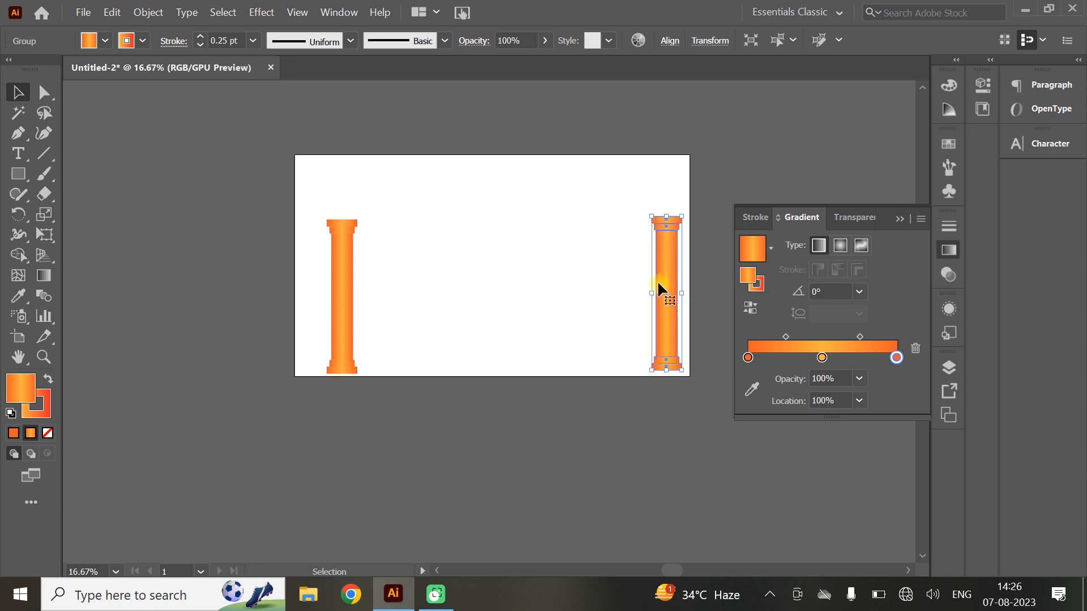
pyautogui.scroll(2, 386, 304)
pyautogui.scroll(-1, 386, 304)
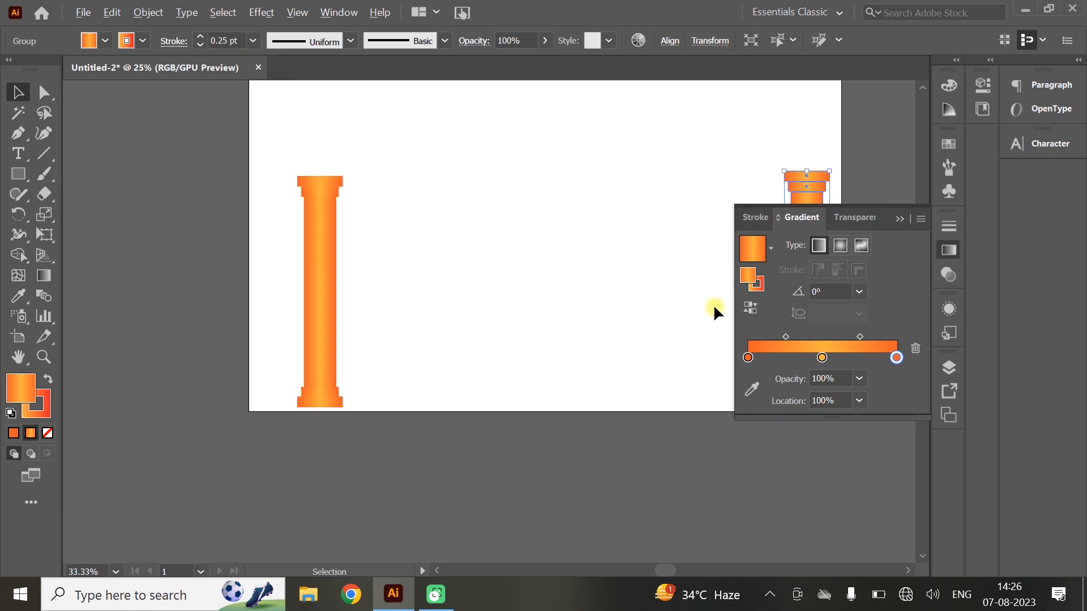
pyautogui.click(900, 219)
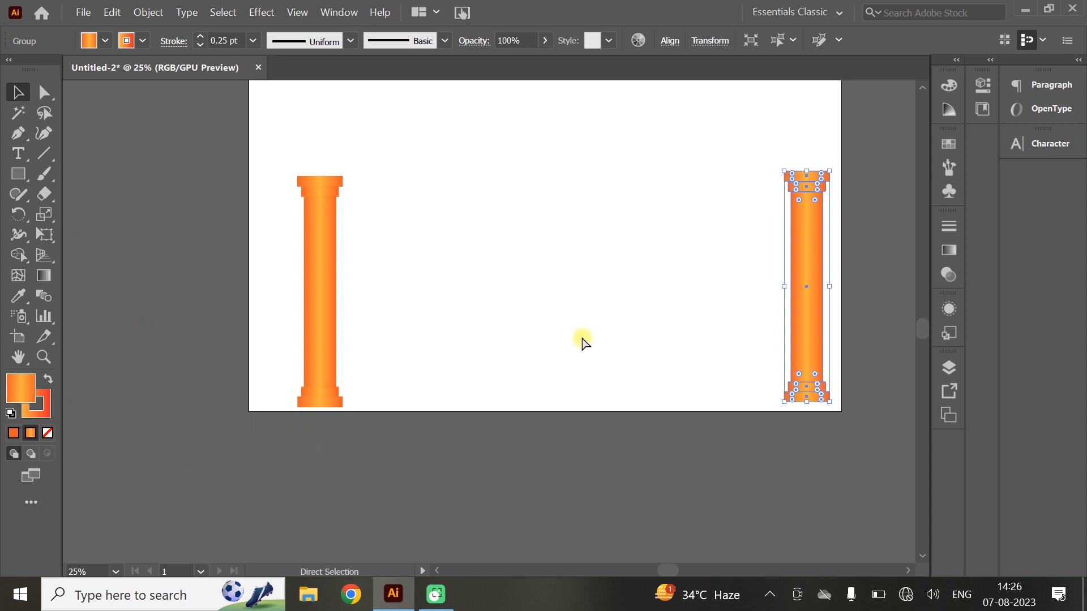
# Show the rulers and place a horizontal guide just below the left column's base
pyautogui.hotkey('ctrl', 'r')
pyautogui.moveTo(494, 84); pyautogui.dragTo(507, 409)
pyautogui.scroll(-1, 754, 369)
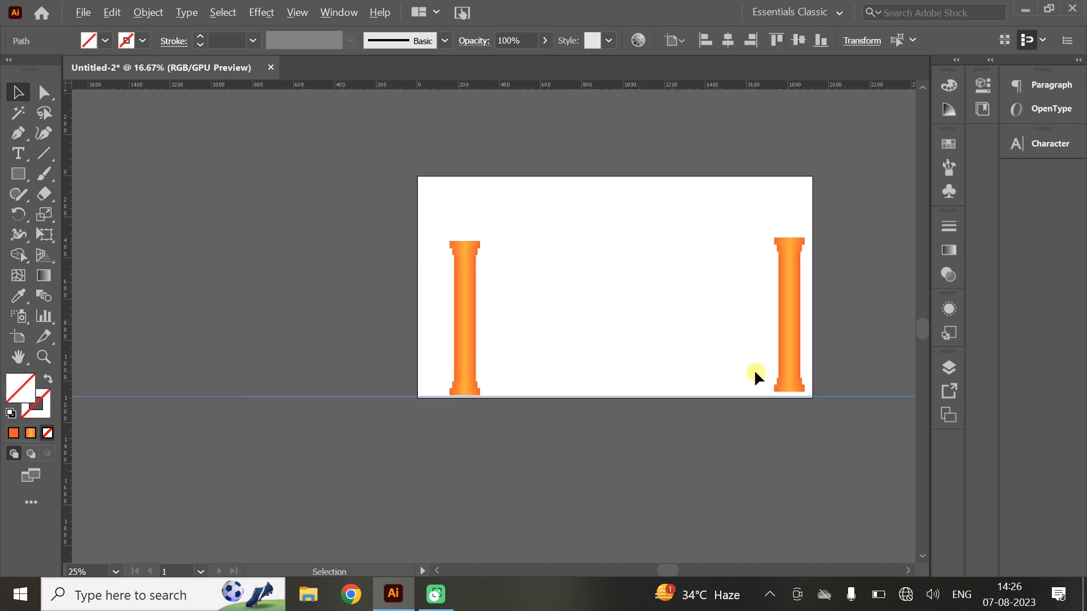
# Move the right column down until it lines up with the left column above the guide, and deselect it
pyautogui.scroll(2, 753, 368)
pyautogui.moveTo(847, 148); pyautogui.dragTo(760, 374)
pyautogui.moveTo(824, 260)
pyautogui.mouseDown()
pyautogui.moveTo(824, 288)
pyautogui.moveTo(824, 268)
pyautogui.mouseUp()
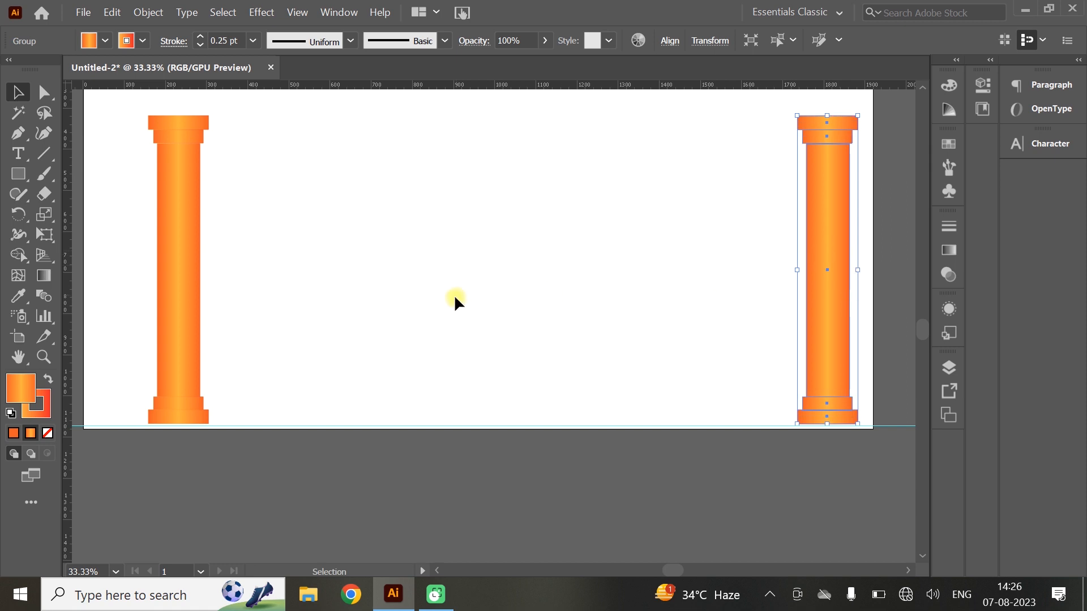
pyautogui.click(581, 465)
pyautogui.scroll(-2, 655, 299)
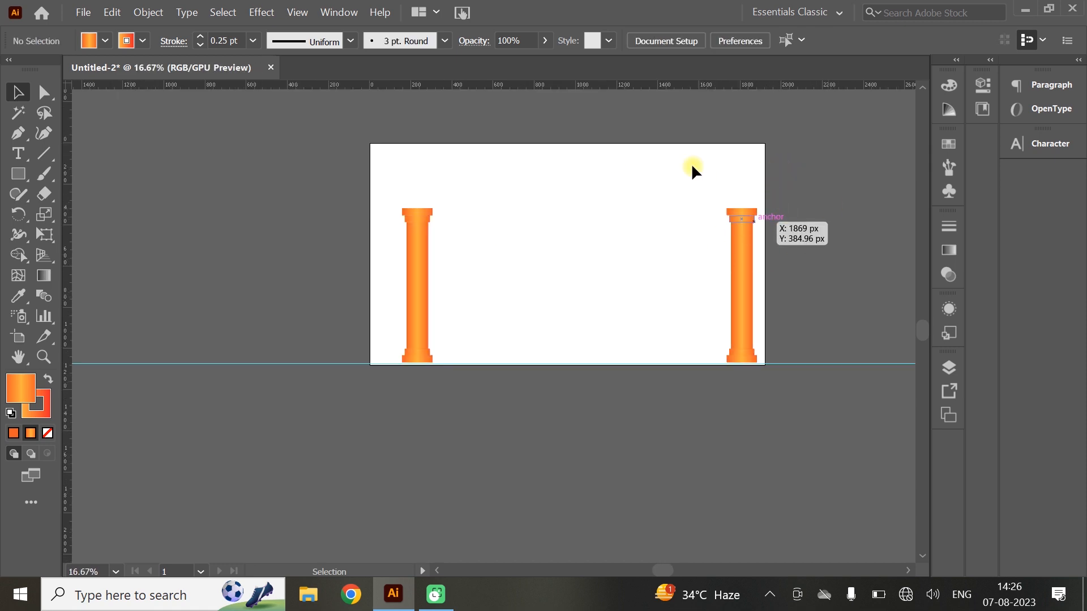
# Draw a wide, thin rectangle as a beam resting on both columns and extending slightly past their outer edges
pyautogui.scroll(1, 770, 307)
pyautogui.scroll(1, 809, 335)
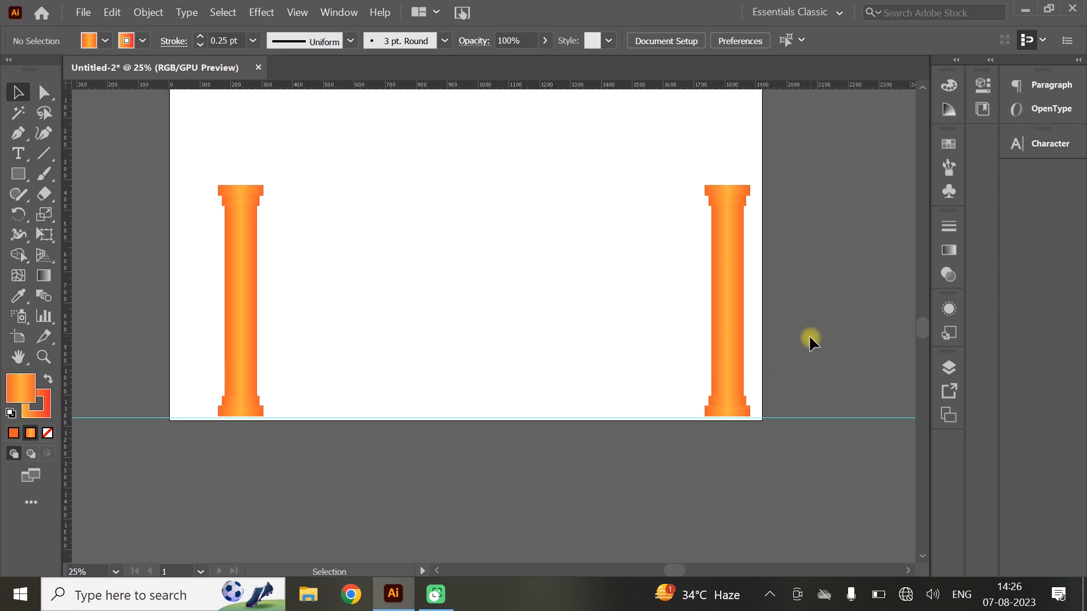
pyautogui.scroll(1, 809, 334)
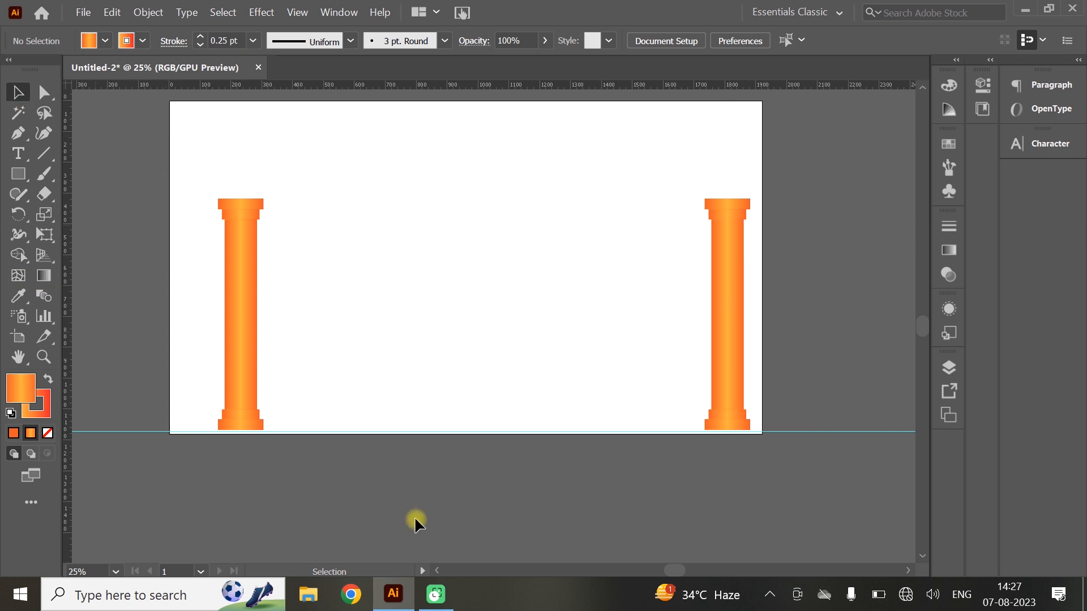
pyautogui.click(22, 172)
pyautogui.moveTo(213, 167); pyautogui.dragTo(757, 199)
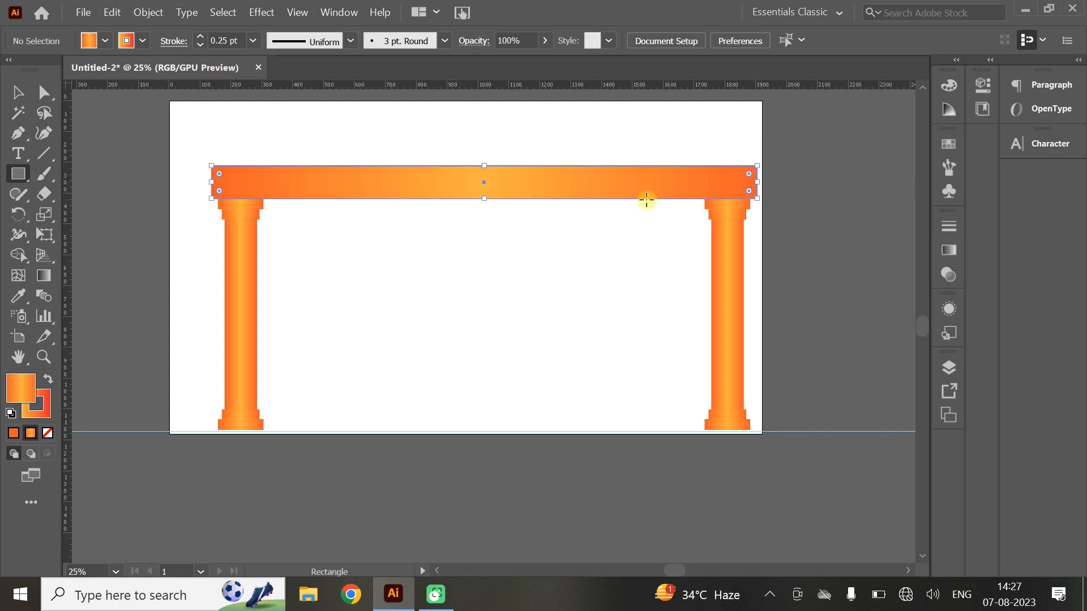
# Nudge the beam slightly upwards above the two column capitals
pyautogui.click(18, 92)
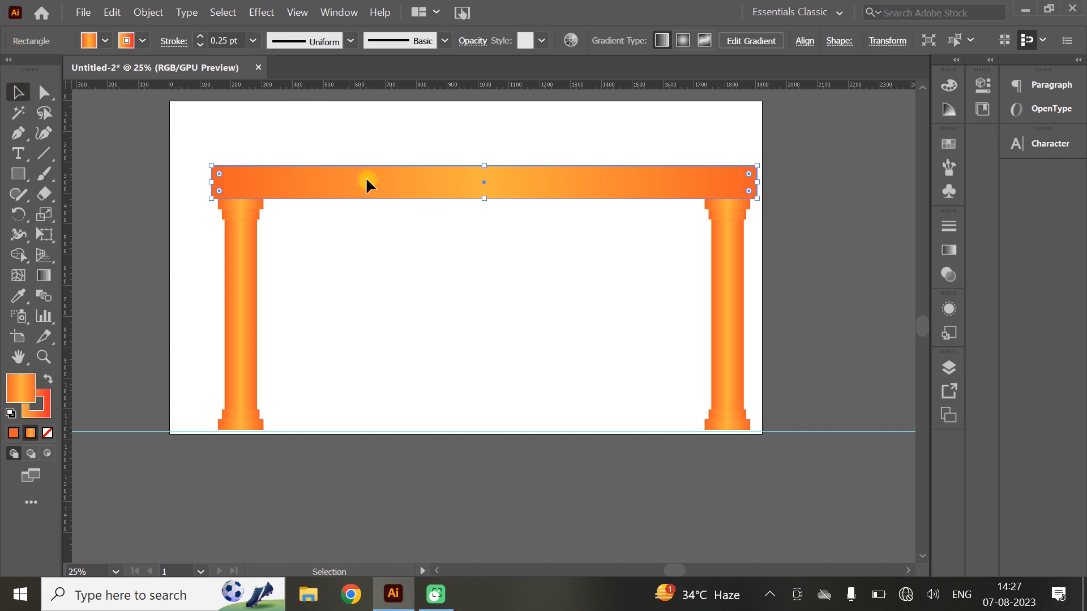
pyautogui.press('Up')
pyautogui.press('Up')
pyautogui.press('Up')
pyautogui.press('Up')
pyautogui.press('Up')
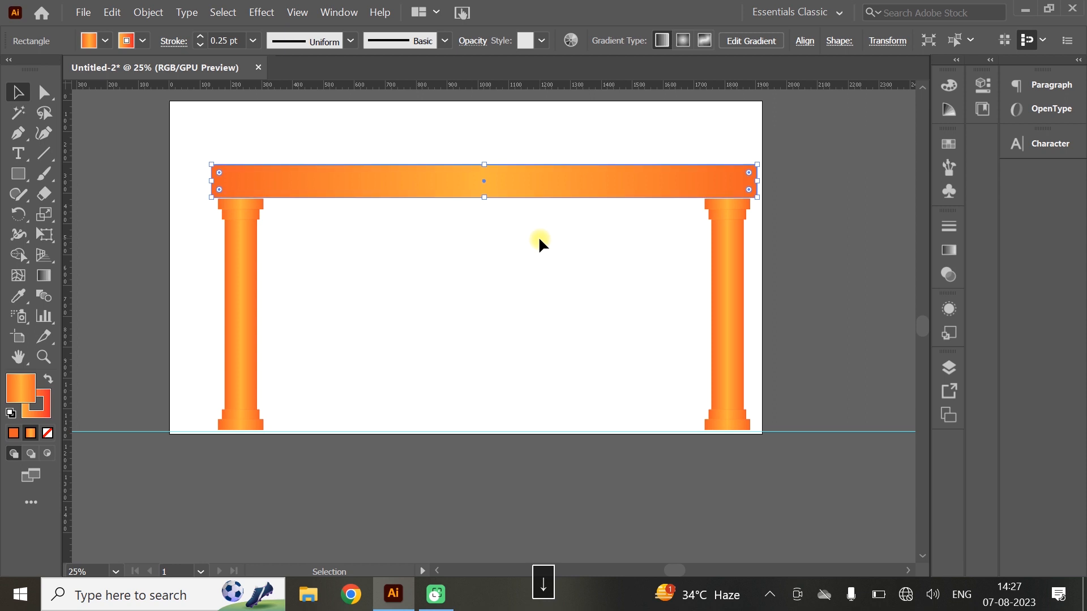
pyautogui.click(536, 217)
pyautogui.press('Down')
# Round all four corners of the beam slightly and deselect it
pyautogui.click(444, 192)
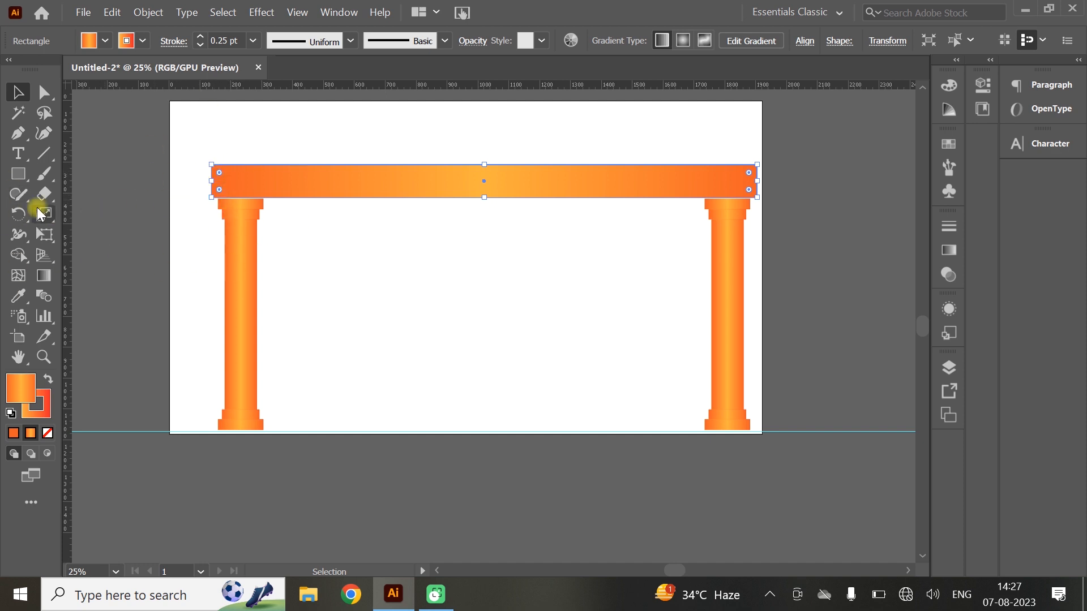
pyautogui.moveTo(219, 171); pyautogui.dragTo(224, 174)
pyautogui.click(411, 272)
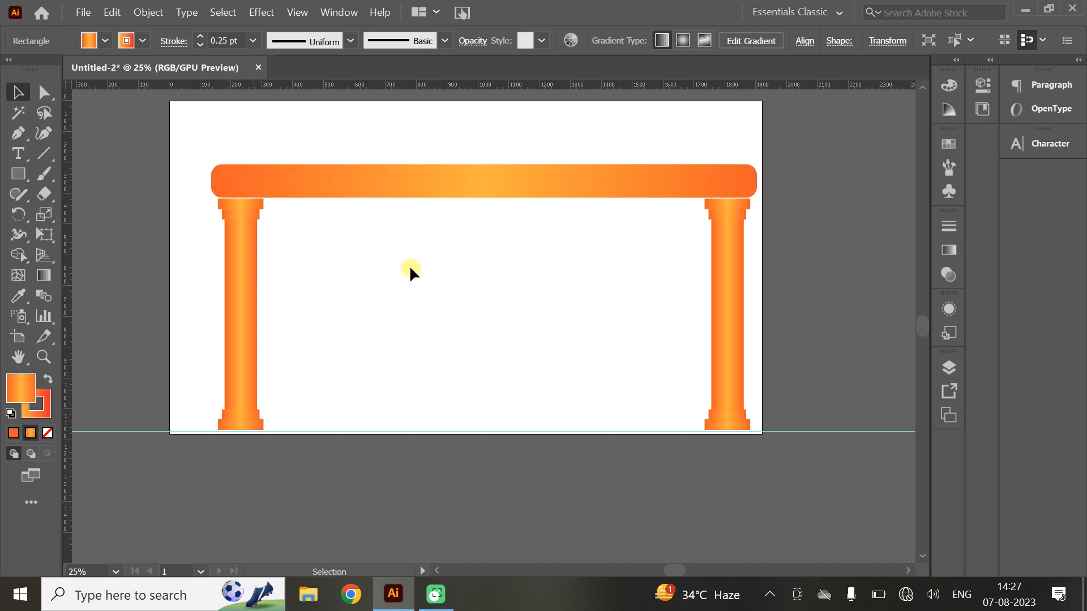
# Nudge the rounded beam down so that it rests on the columns, keeping it selected
pyautogui.click(512, 192)
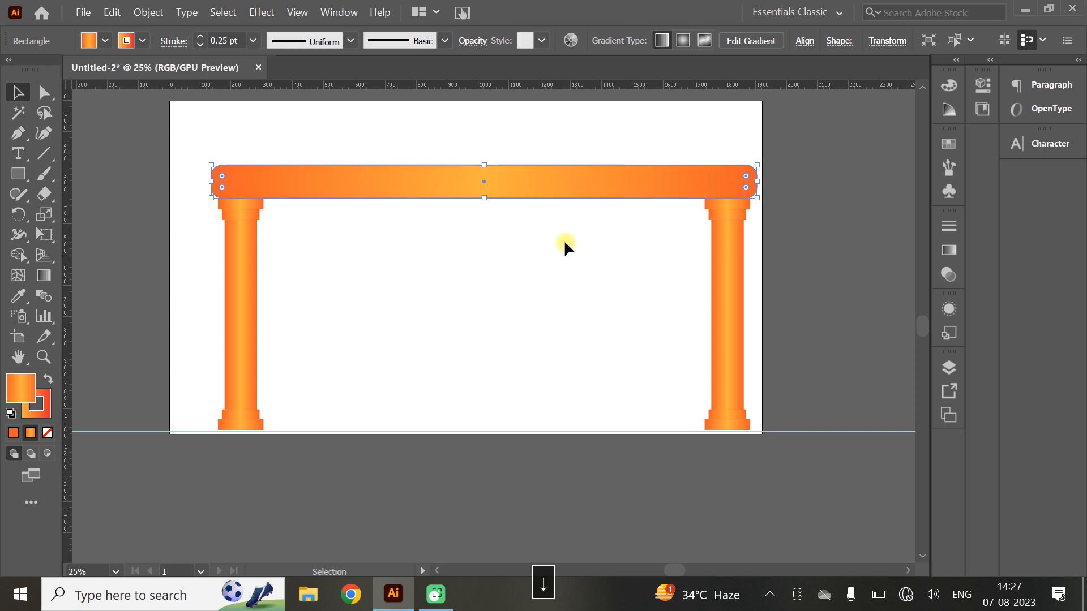
pyautogui.click(586, 253)
pyautogui.click(582, 170)
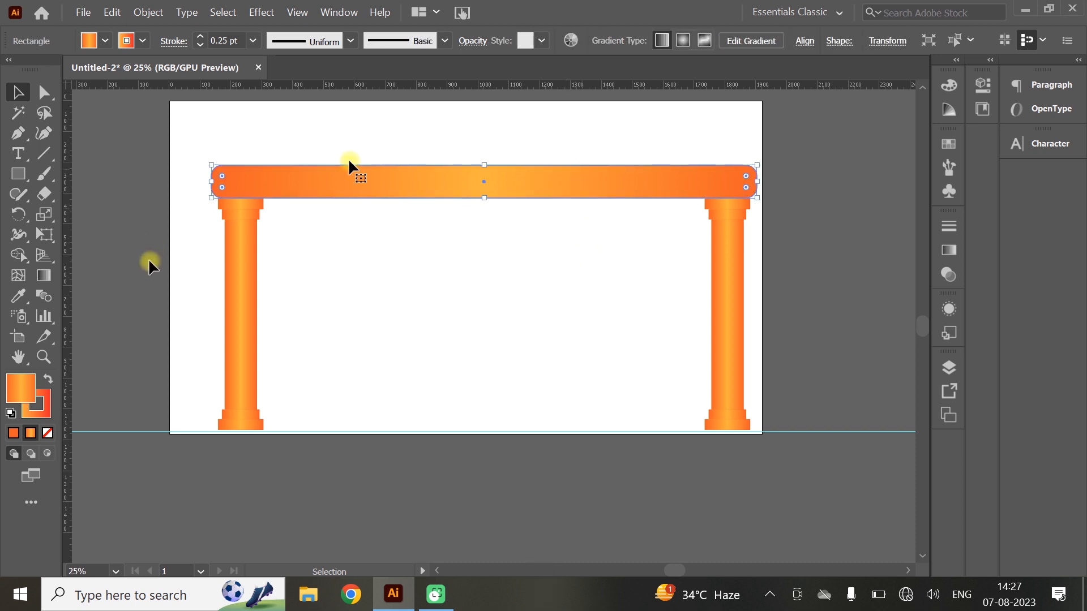
# Add an anchor point at the middle of the beam's upper edge and raise it to form a shallow gable peak
pyautogui.moveTo(18, 131); pyautogui.dragTo(91, 151)
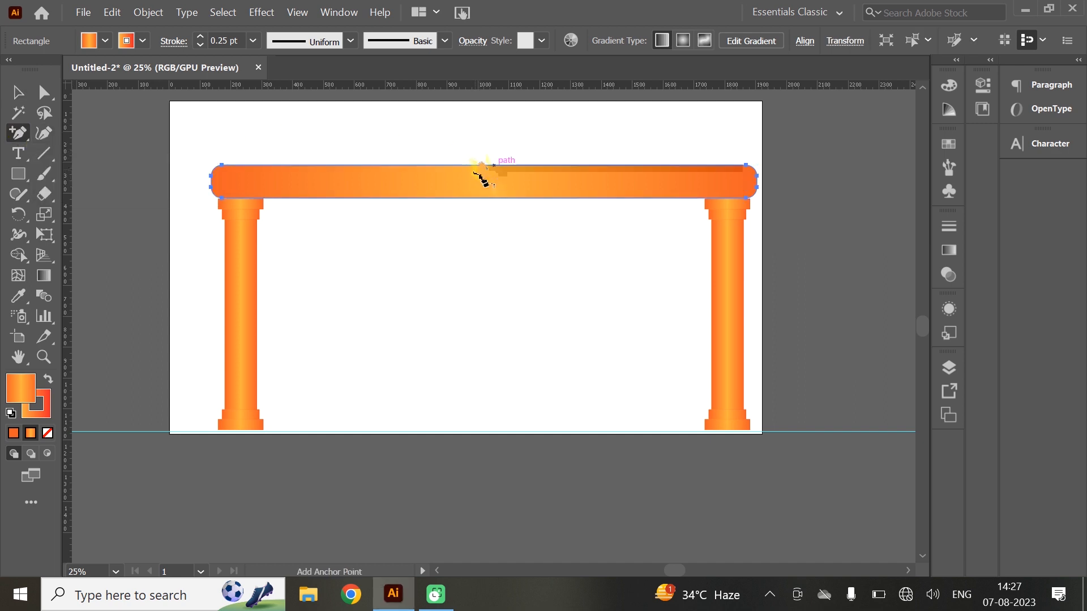
pyautogui.click(484, 165)
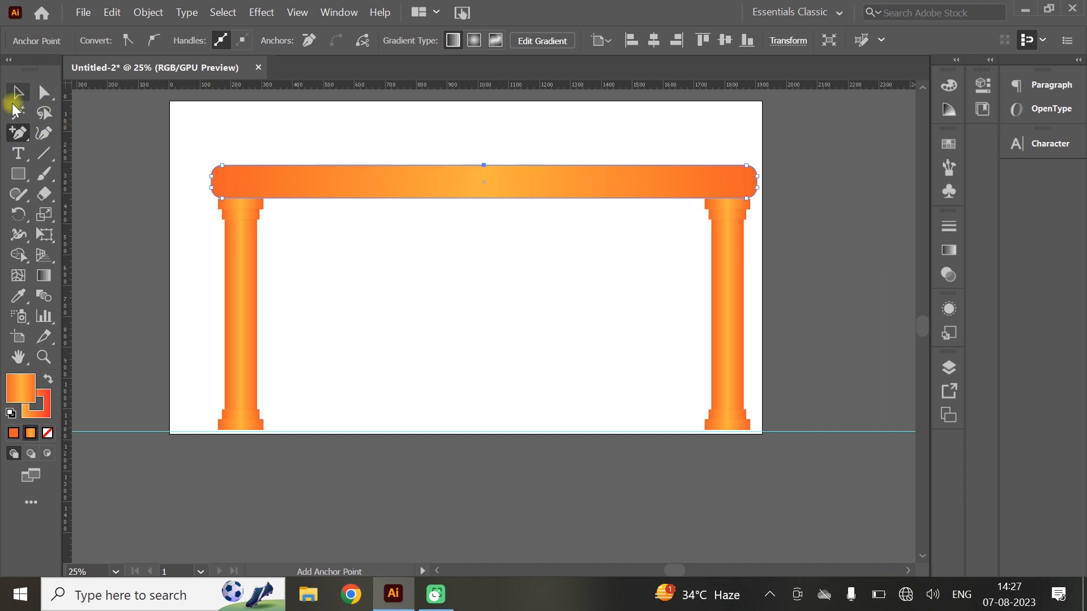
pyautogui.click(39, 93)
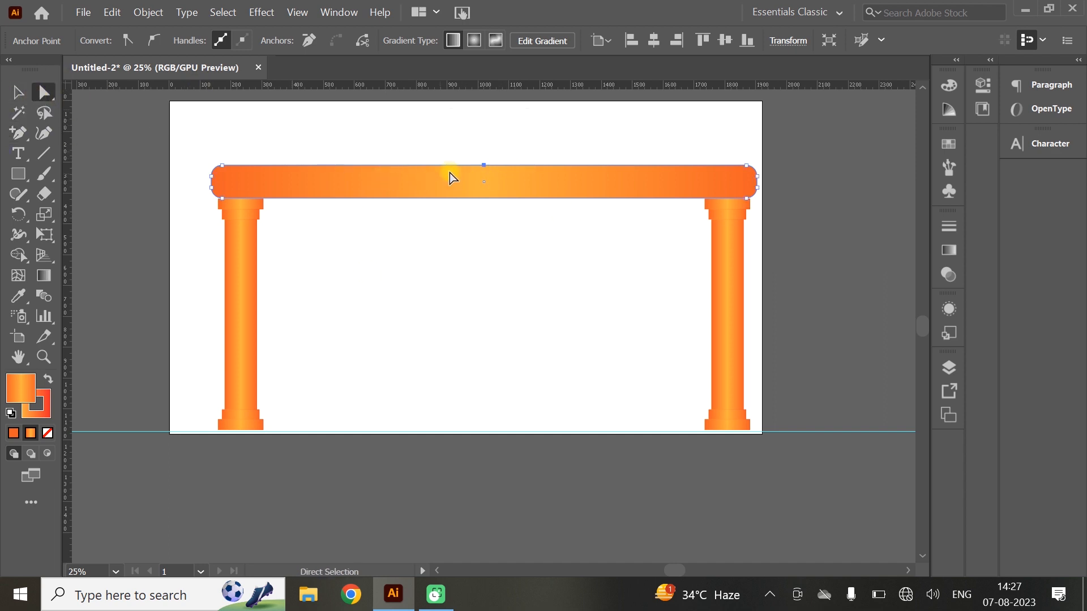
pyautogui.click(486, 154)
pyautogui.click(484, 182)
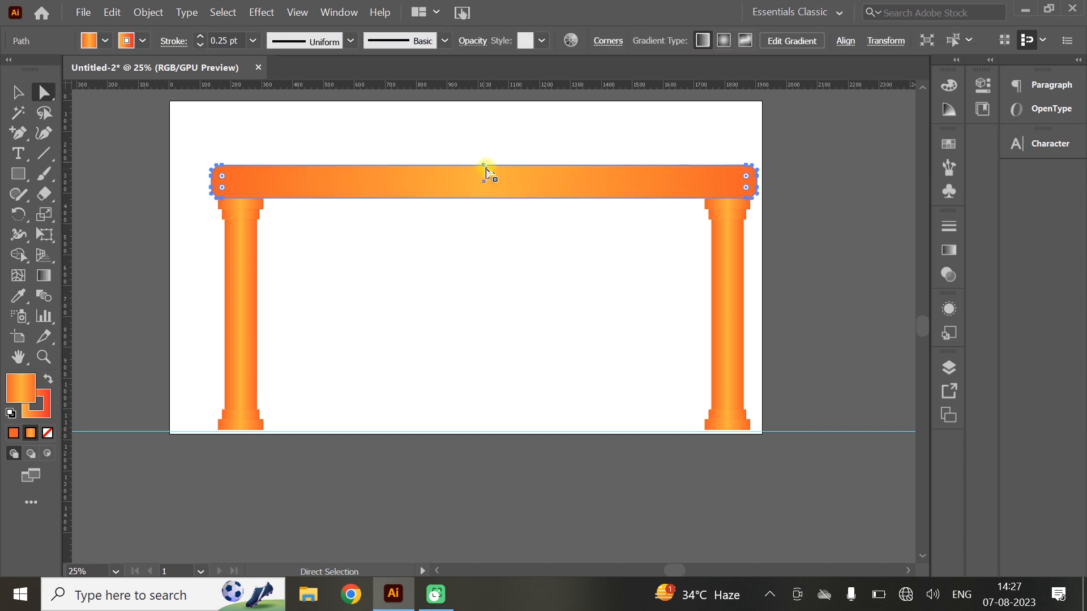
pyautogui.click(485, 165)
pyautogui.moveTo(485, 165); pyautogui.dragTo(484, 137)
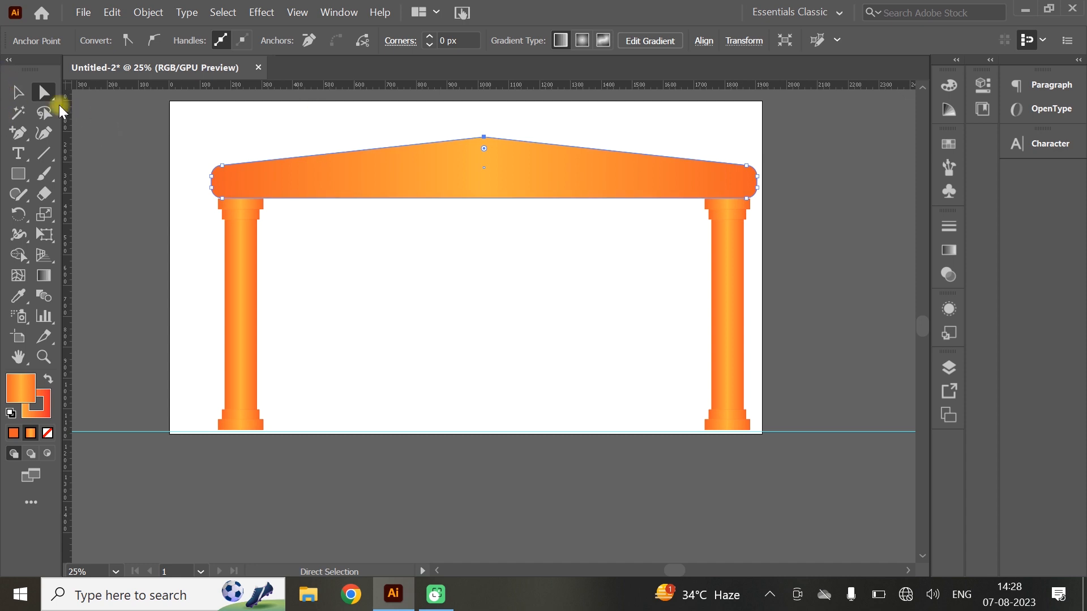
# Add an anchor point at the middle of the beam's lower edge, raise it to about X 1009 px, Y 248 px, and deselect
pyautogui.click(514, 199)
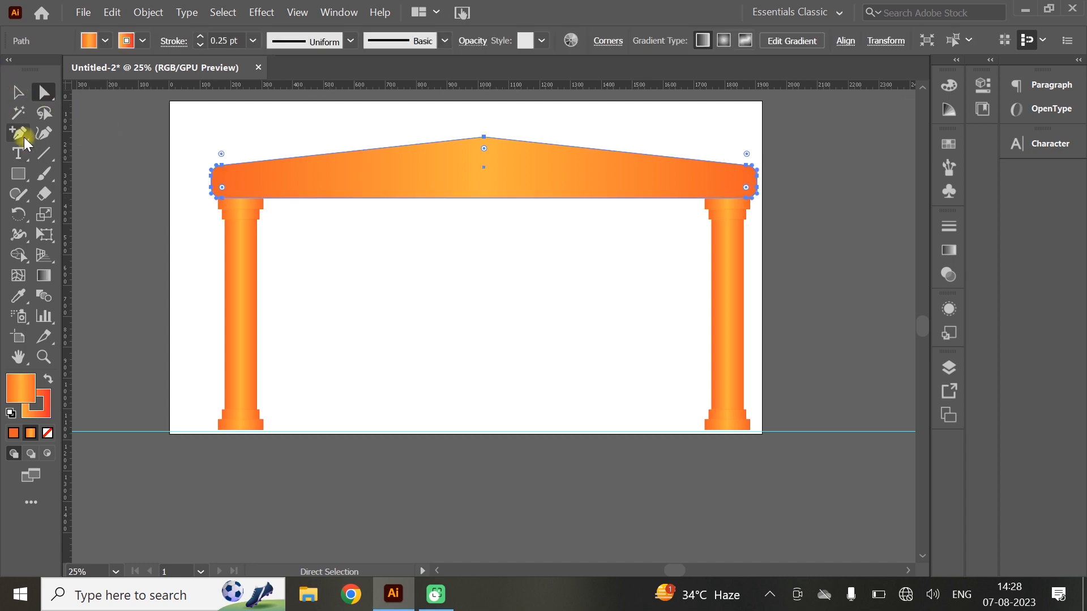
pyautogui.click(20, 135)
pyautogui.click(484, 198)
pyautogui.click(43, 95)
pyautogui.moveTo(484, 199); pyautogui.dragTo(481, 177)
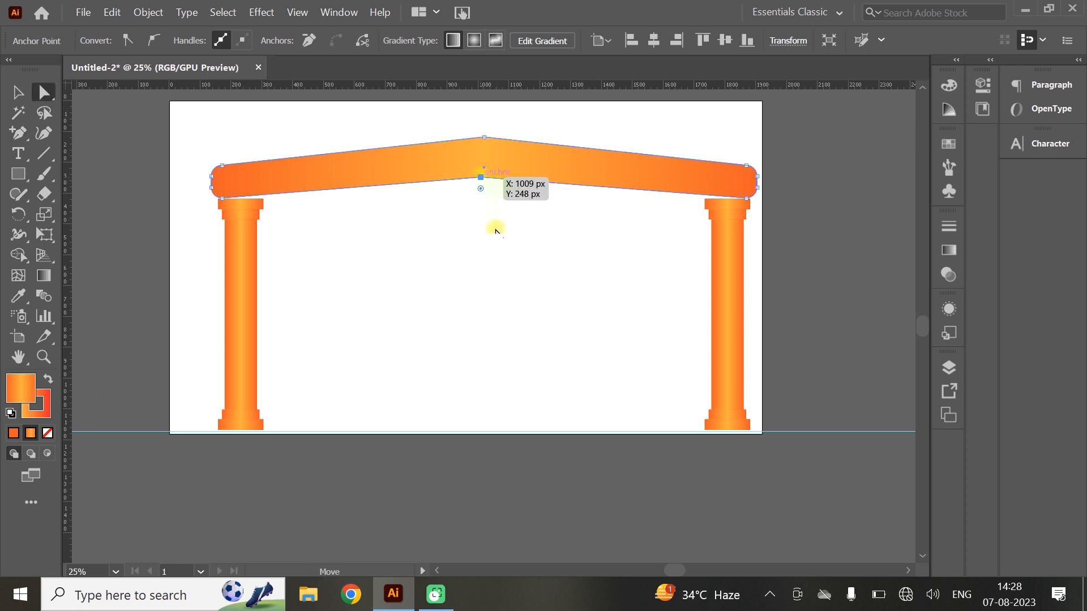
pyautogui.click(541, 264)
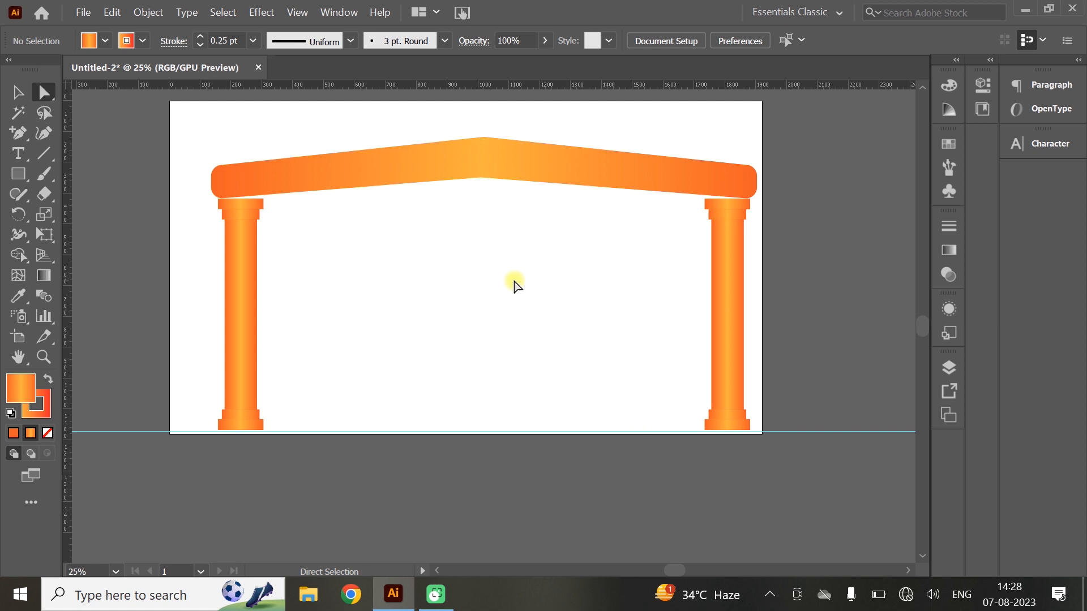
# Select the gabled beam, both columns and the guide, and group them
pyautogui.scroll(-1, 468, 318)
pyautogui.scroll(-1, 485, 323)
pyautogui.scroll(1, 485, 322)
pyautogui.moveTo(160, 105); pyautogui.dragTo(776, 436)
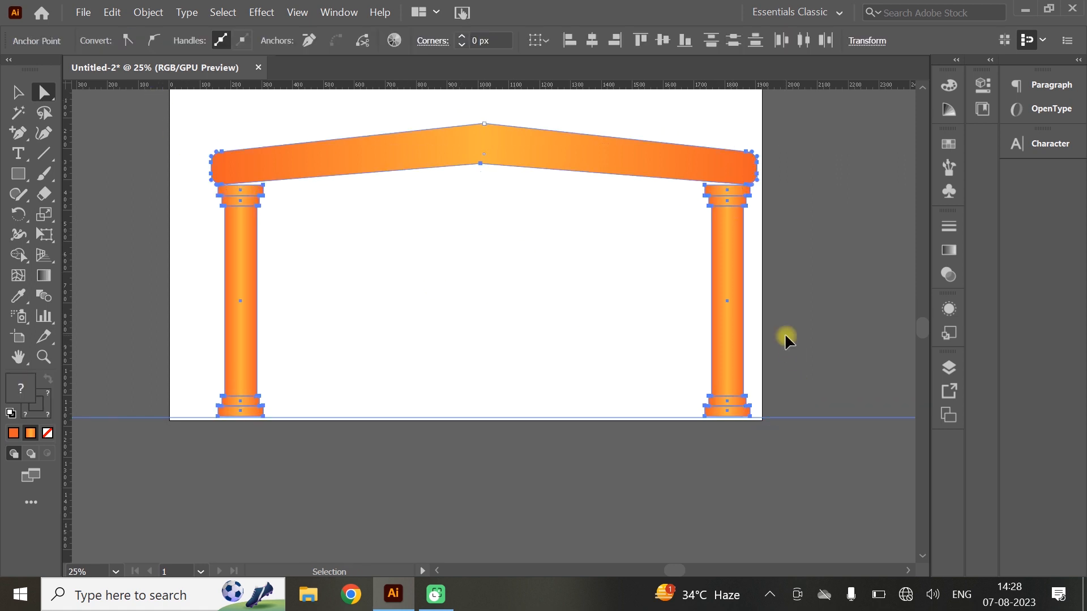
pyautogui.hotkey('ctrl', 'g')
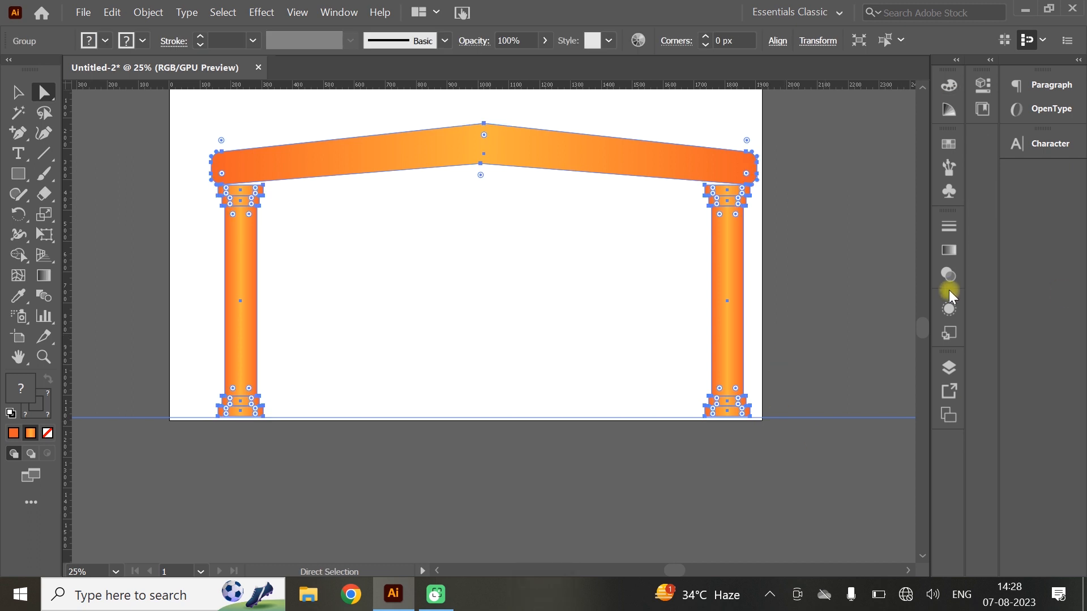
# Apply a Multiply drop shadow to the group with 75% opacity, 7 px X and Y offsets and 5 px blur, and deselect it
pyautogui.click(951, 303)
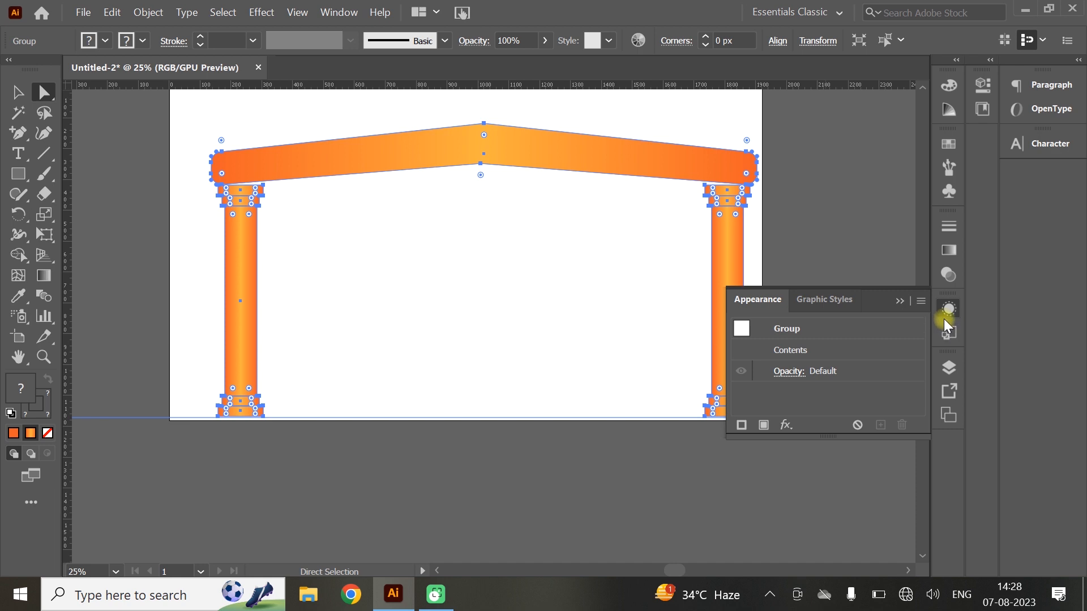
pyautogui.click(840, 305)
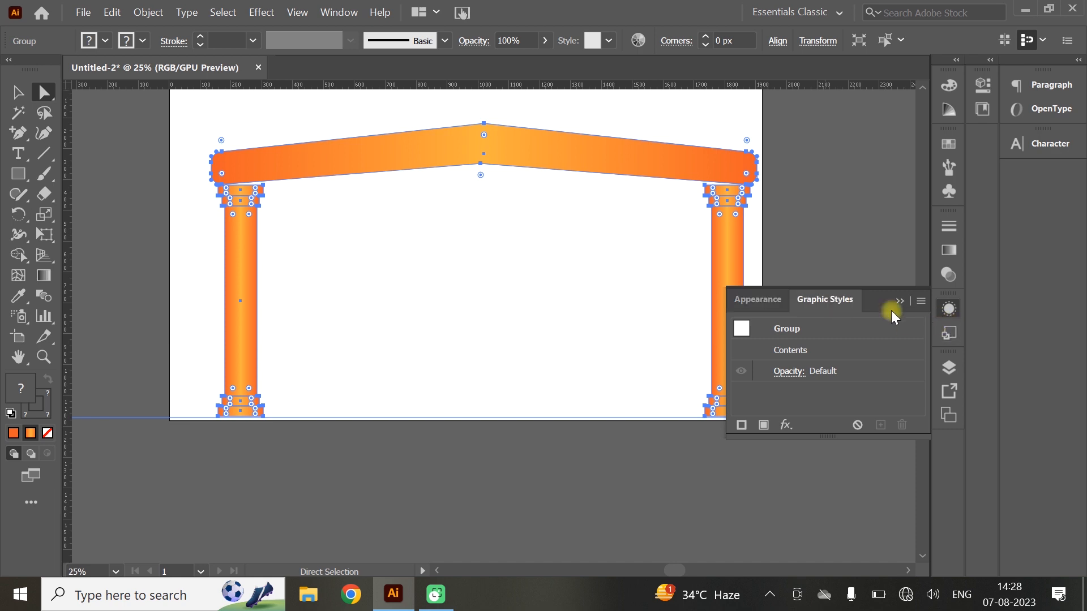
pyautogui.click(760, 295)
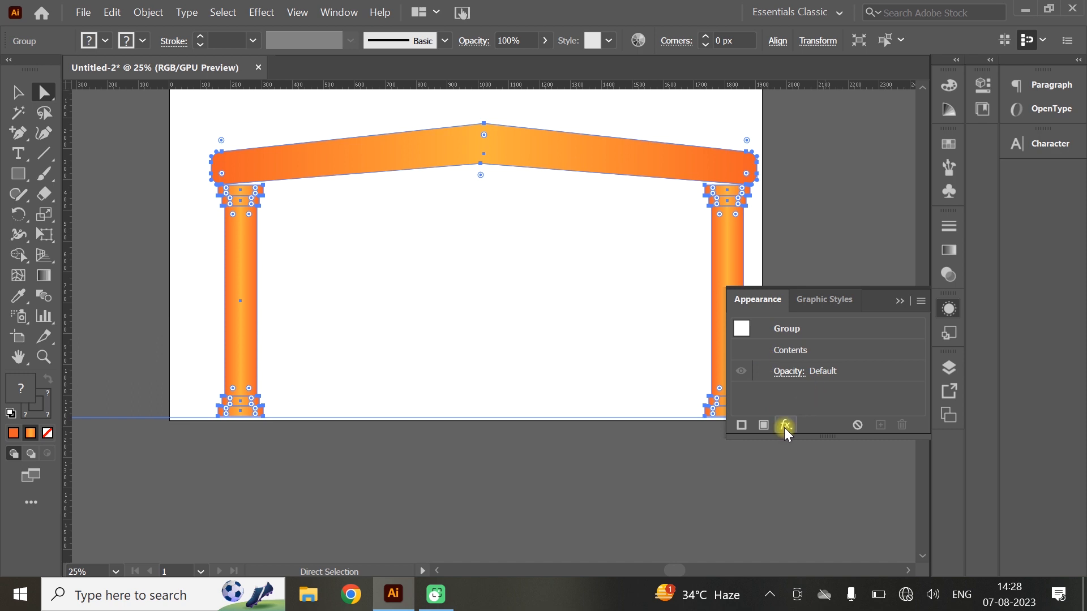
pyautogui.click(784, 425)
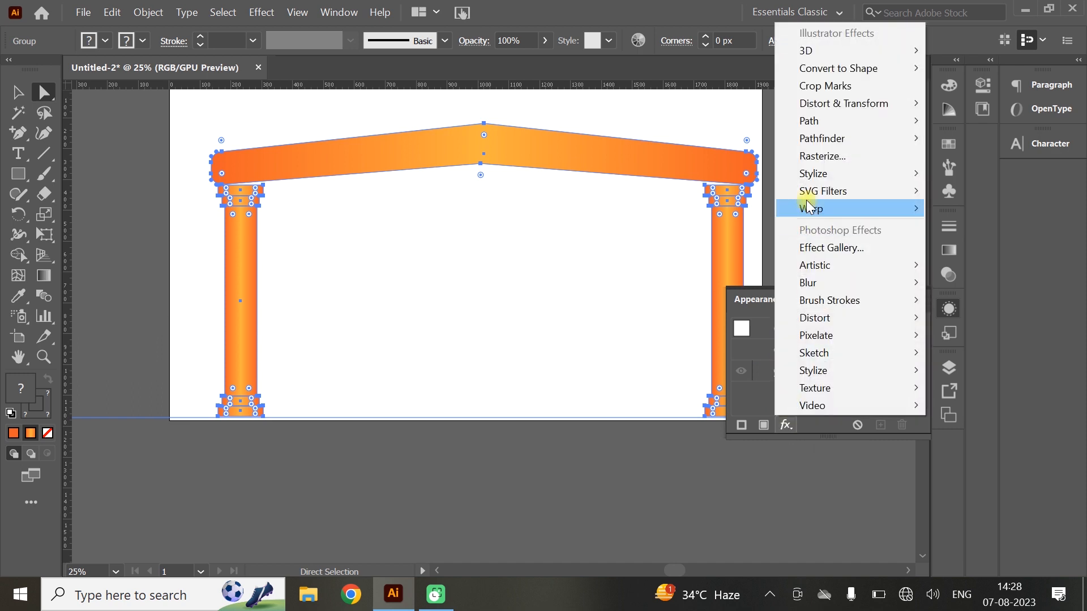
pyautogui.moveTo(883, 172)
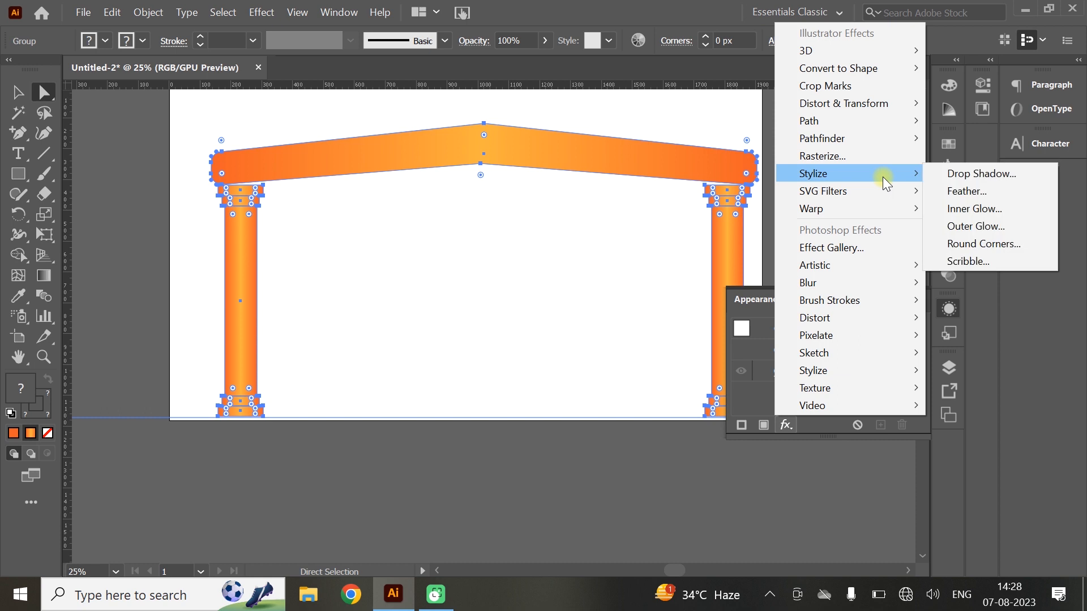
pyautogui.click(973, 170)
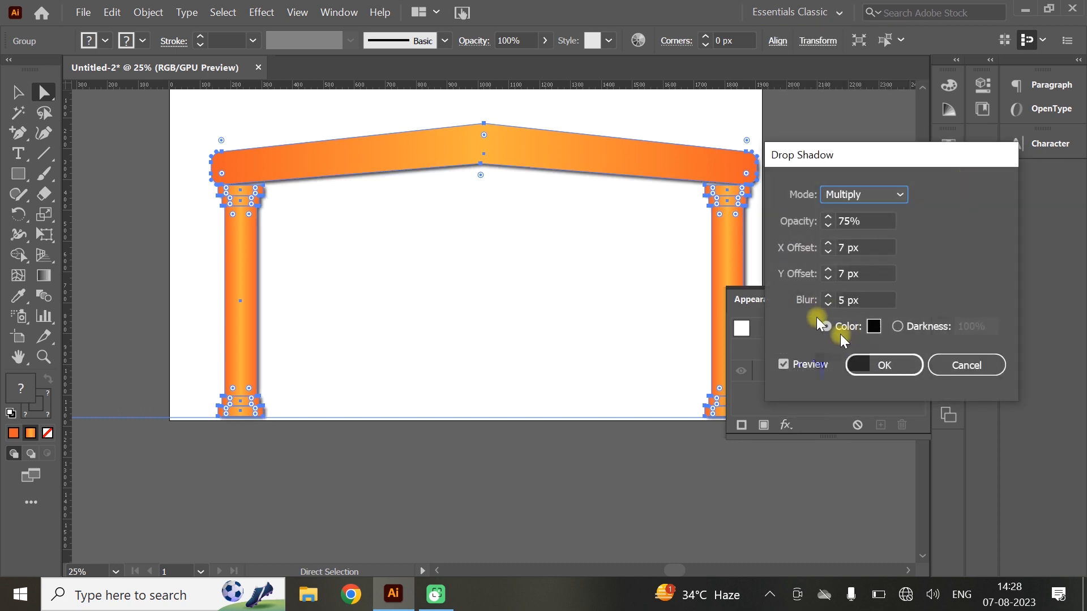
pyautogui.click(872, 374)
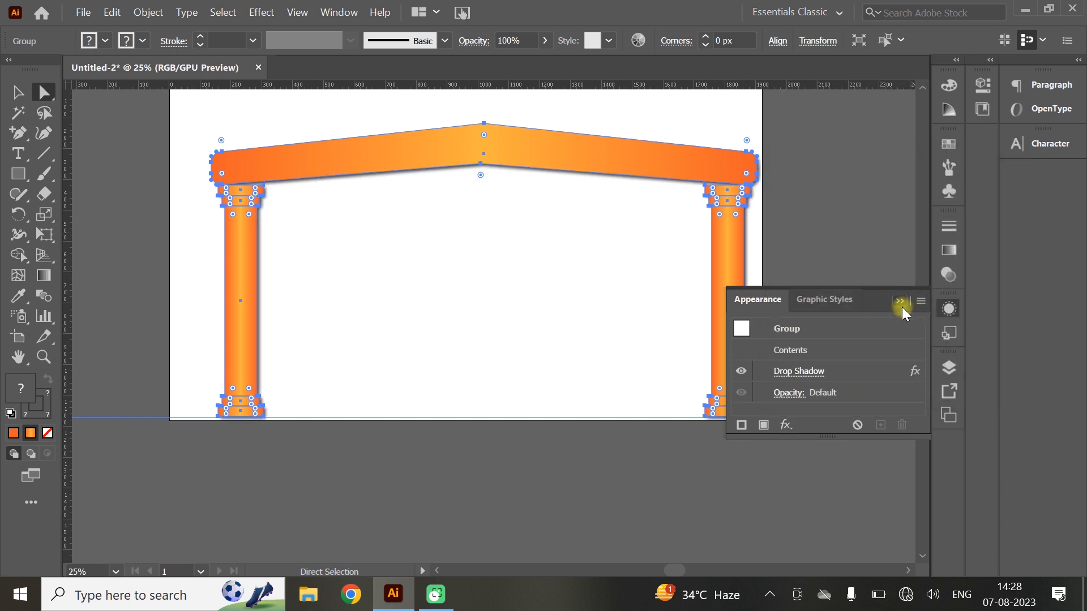
pyautogui.click(904, 299)
pyautogui.click(491, 197)
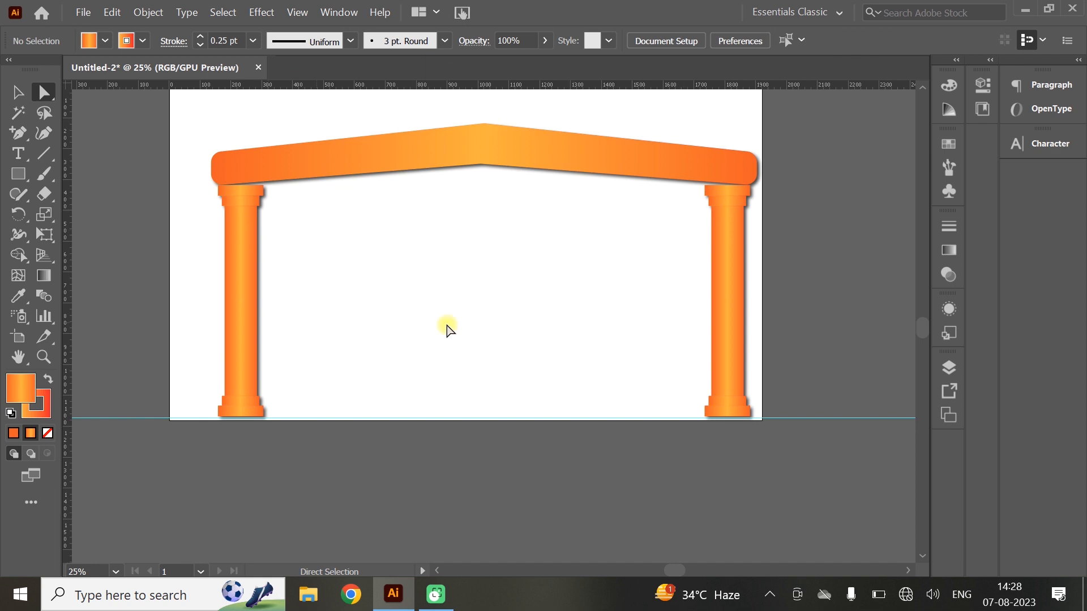
# Scale a smaller copy of the building front about the artboard centre so that it nests just beneath the first beam
pyautogui.scroll(2, 564, 405)
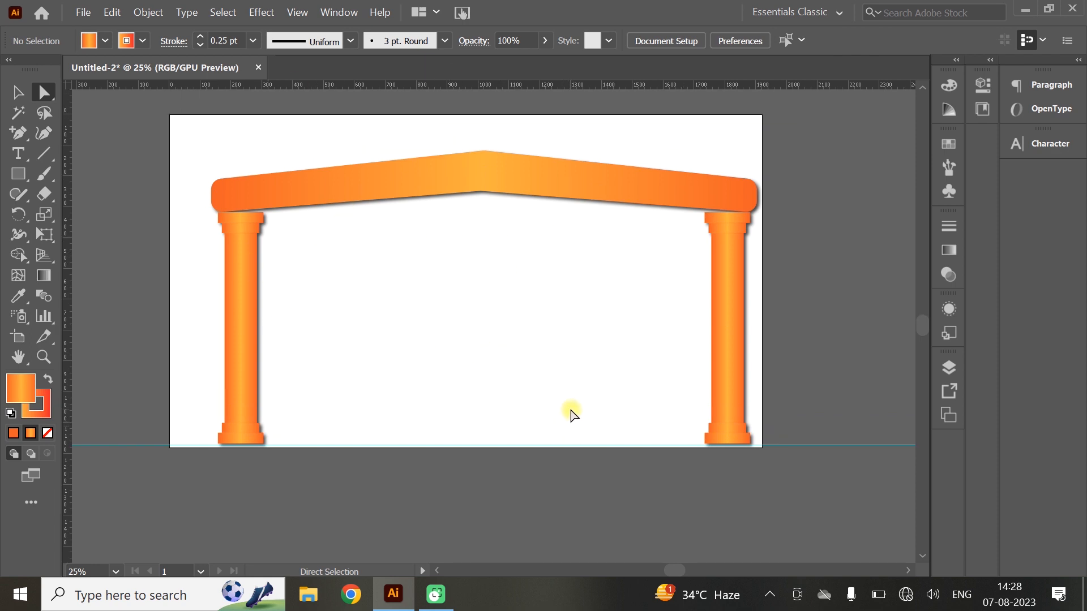
pyautogui.scroll(2, 573, 416)
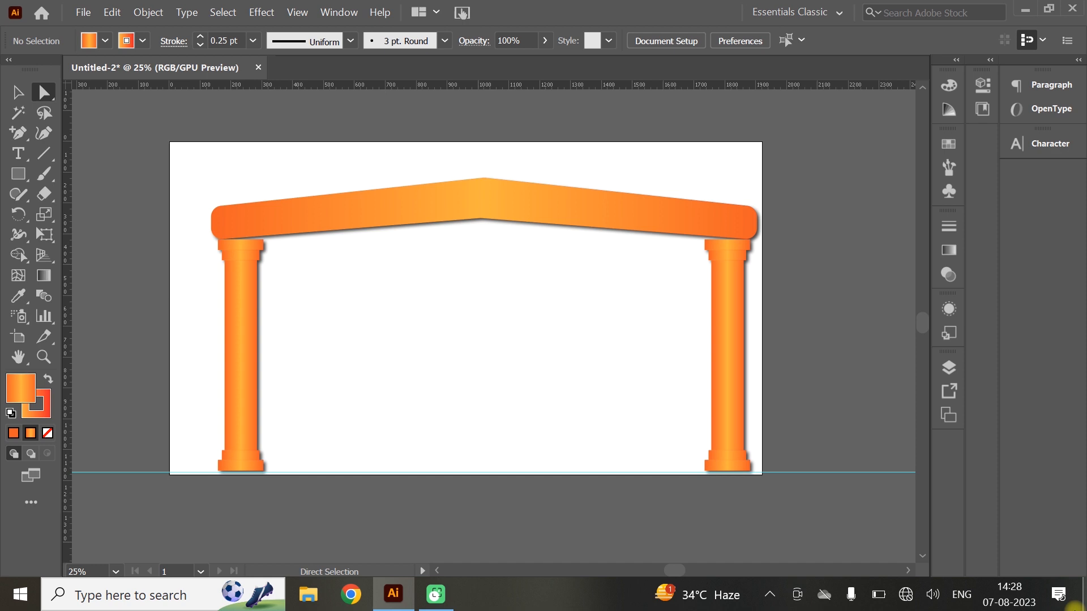
pyautogui.click(12, 89)
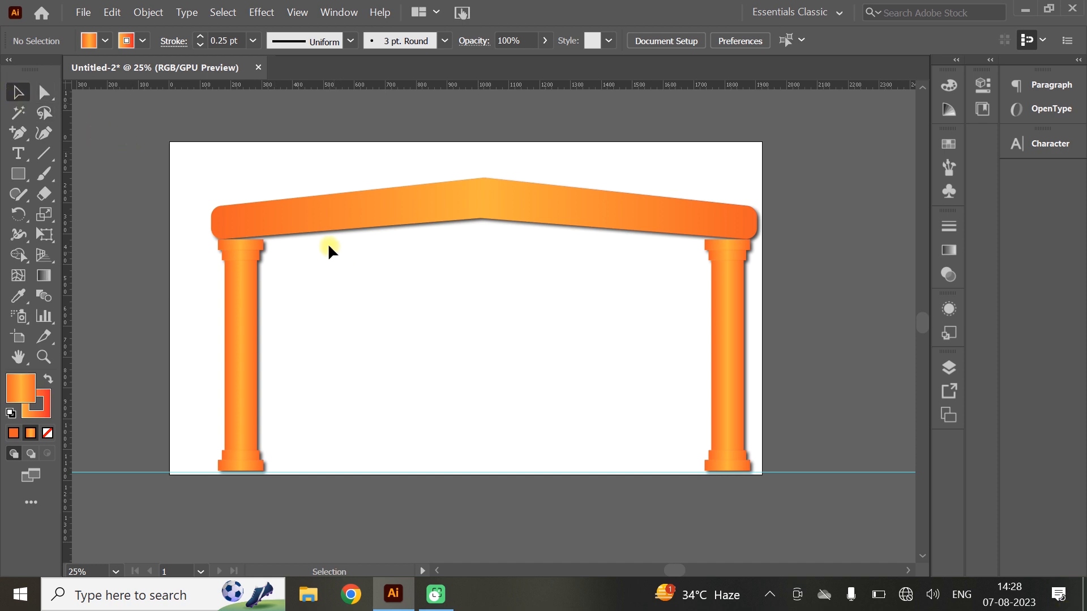
pyautogui.hotkey('ctrl', 'a')
pyautogui.click(44, 216)
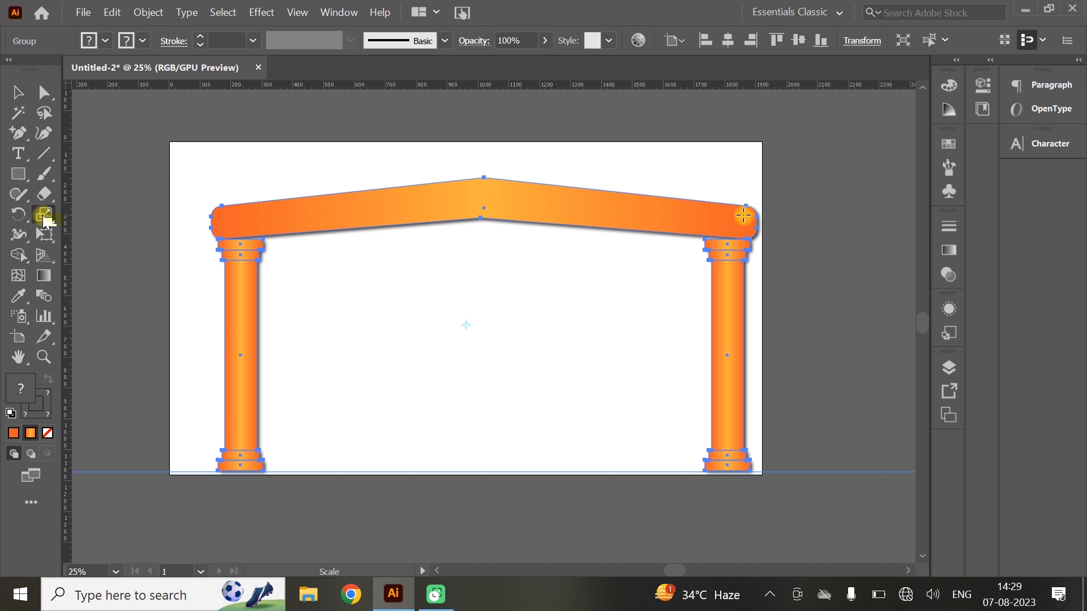
pyautogui.moveTo(743, 214); pyautogui.dragTo(694, 260)
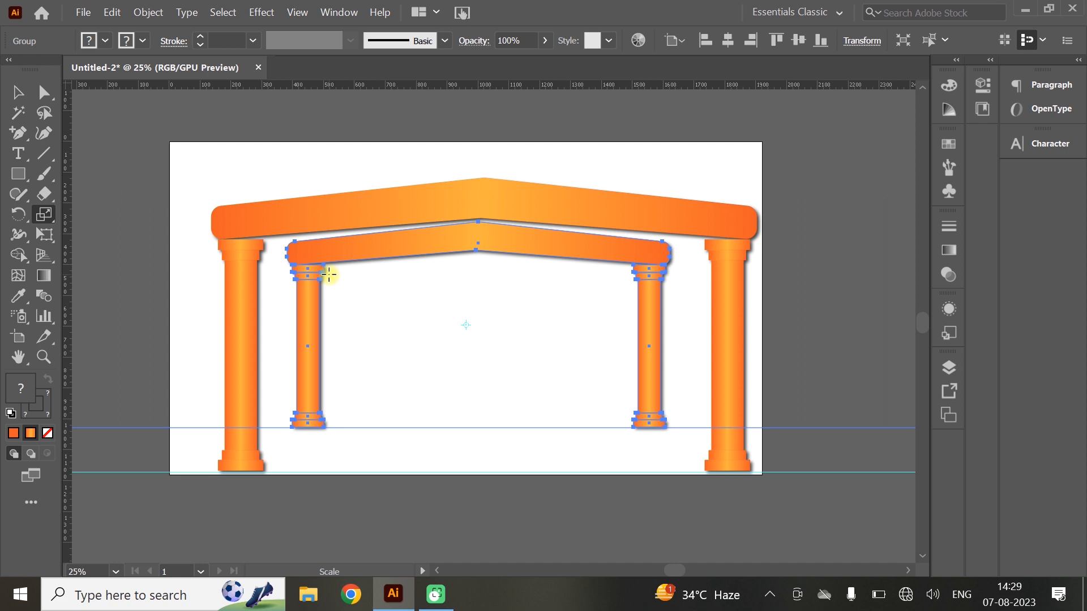
# Repeat the scaled copy eight times to form a colonnade receding towards the artboard centre, and deselect
pyautogui.hotkey('ctrl', 'd')
pyautogui.hotkey('ctrl', 'd')
pyautogui.hotkey('ctrl', 'd')
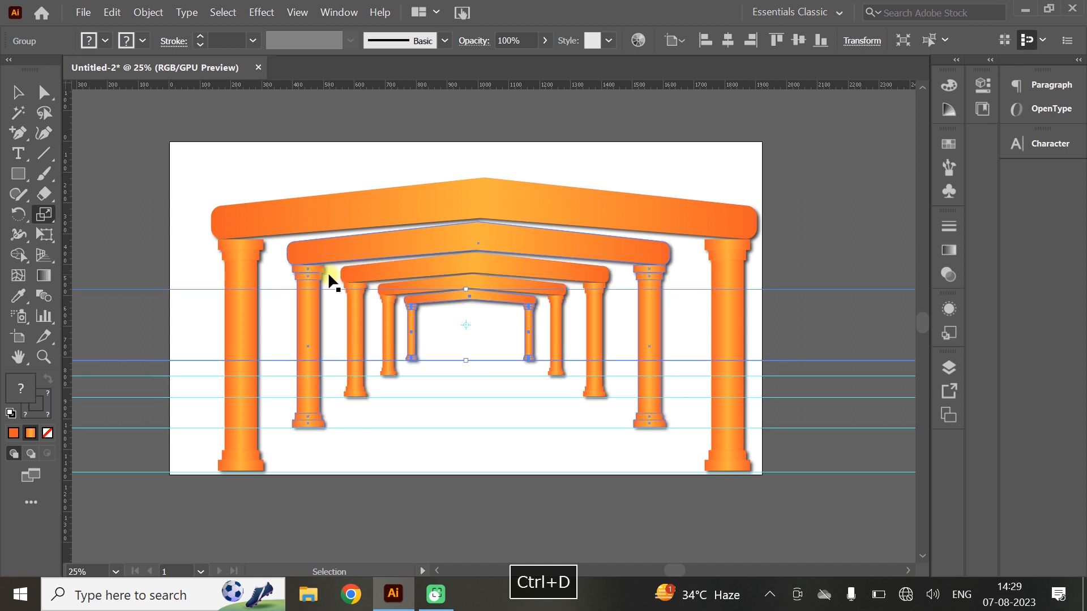
pyautogui.hotkey('ctrl', 'd')
pyautogui.hotkey('ctrl', 'd')
pyautogui.hotkey('ctrl', 'd')
pyautogui.hotkey('ctrl', 'd')
pyautogui.hotkey('ctrl', 'd')
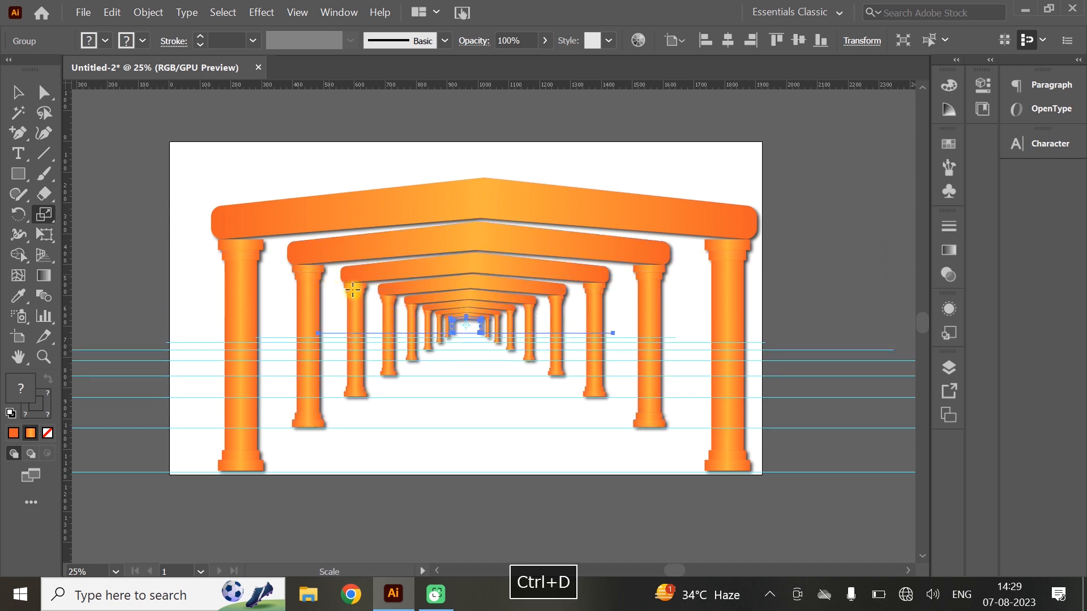
pyautogui.click(18, 93)
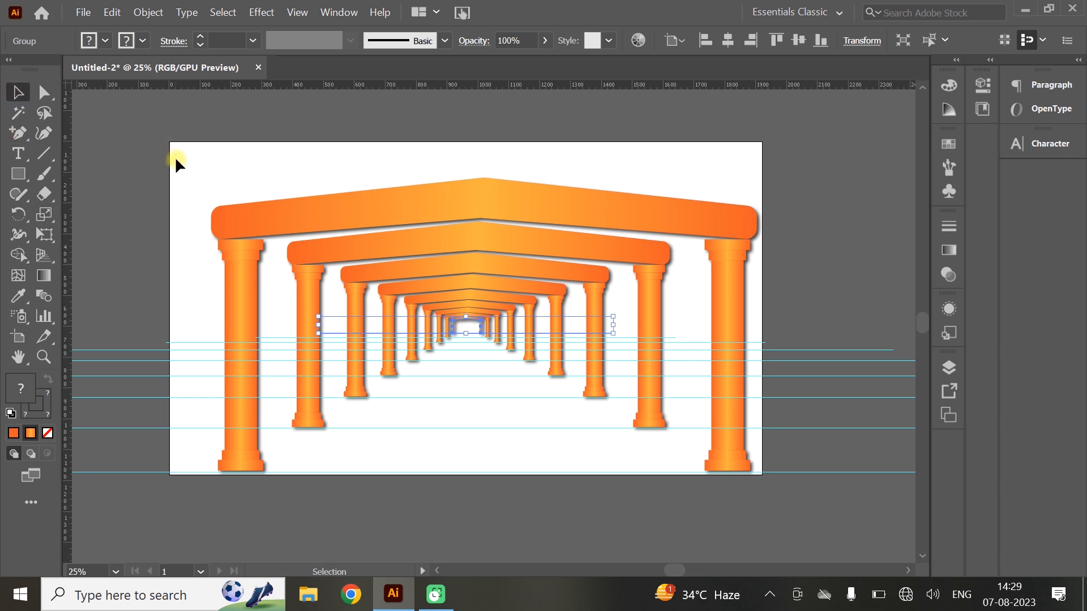
pyautogui.click(205, 178)
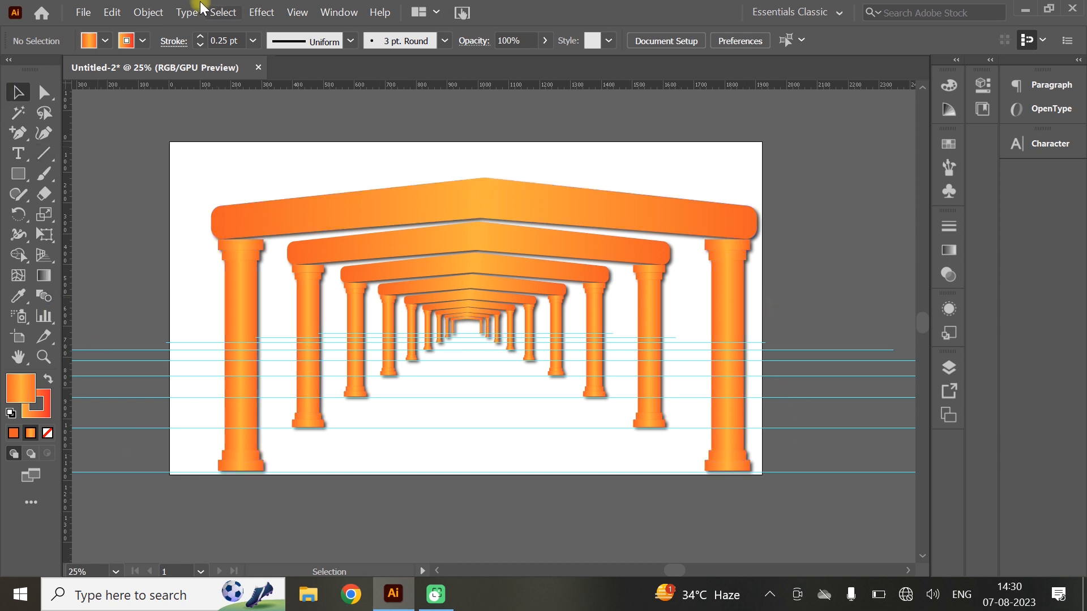
# Clear all guides from the document
pyautogui.click(297, 12)
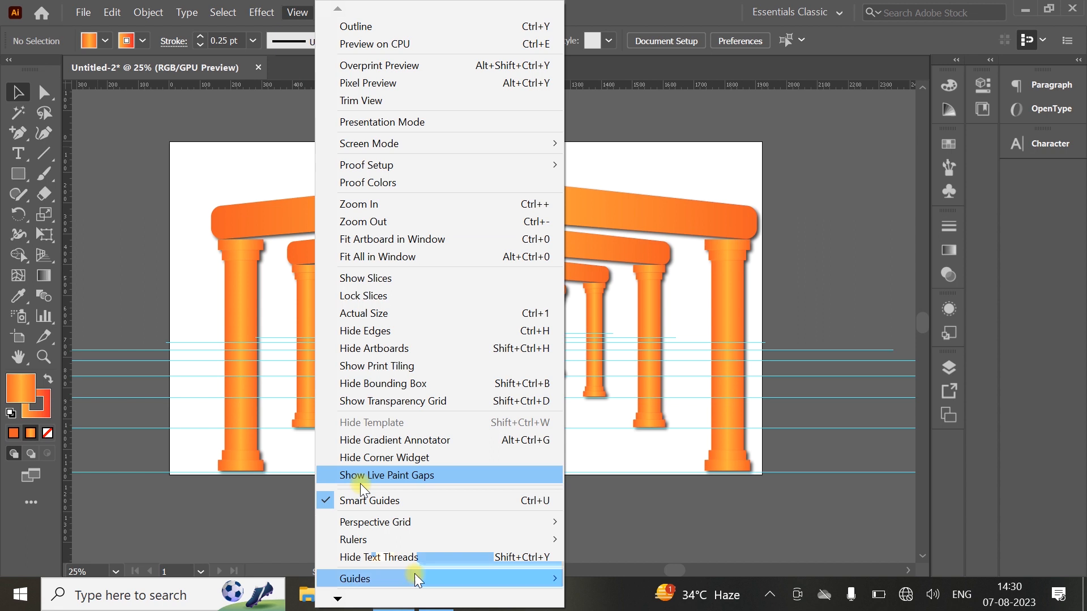
pyautogui.moveTo(415, 575)
pyautogui.click(587, 575)
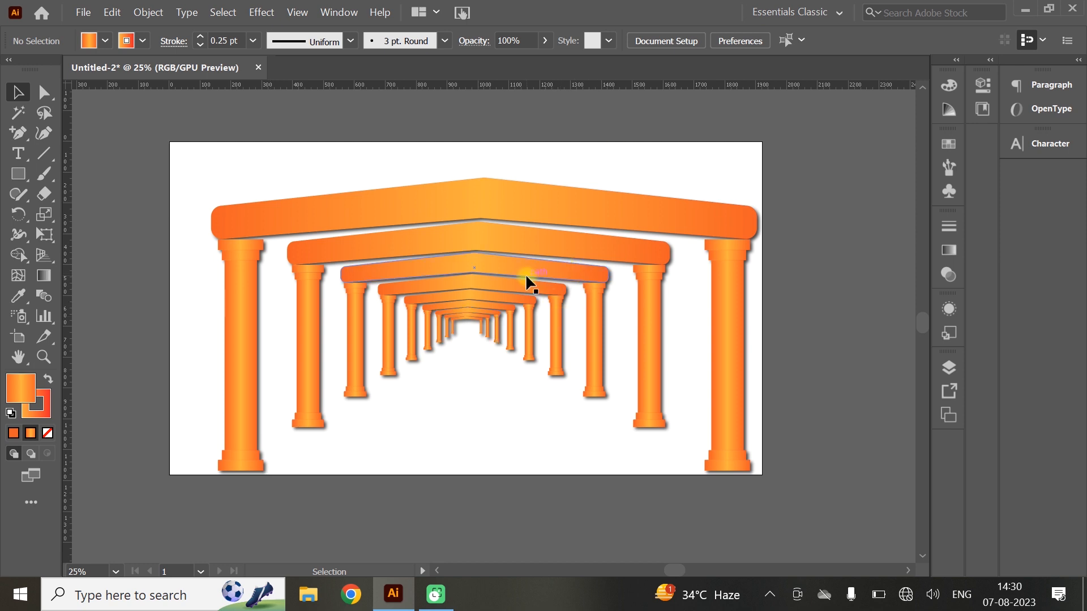
# Delete all the smaller nested copies, keeping only the outermost building front
pyautogui.moveTo(566, 365); pyautogui.dragTo(294, 365)
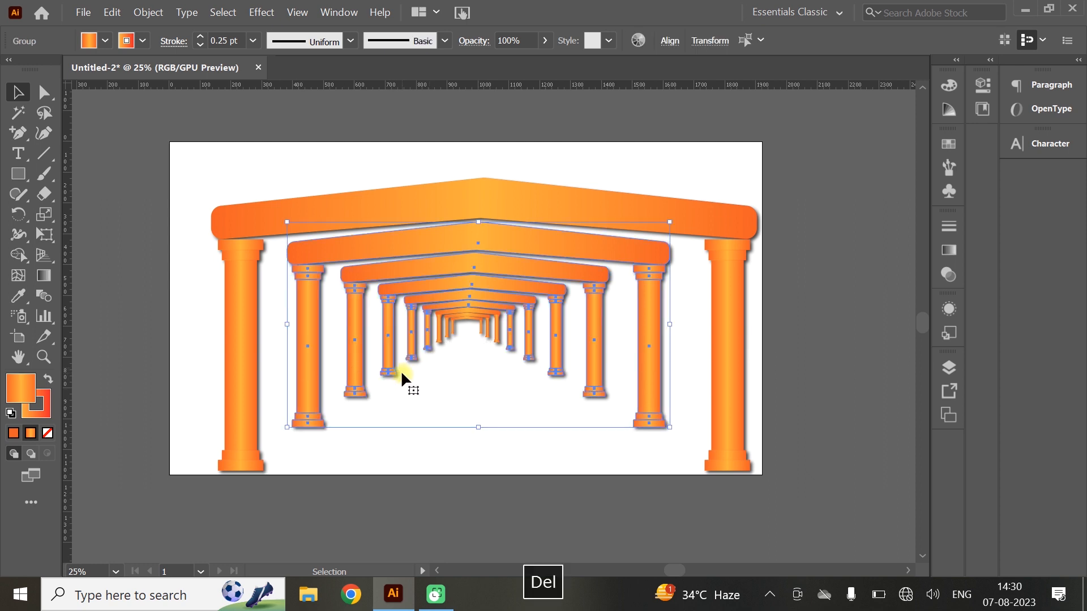
pyautogui.press('Delete')
pyautogui.moveTo(570, 295); pyautogui.dragTo(314, 360)
pyautogui.press('Delete')
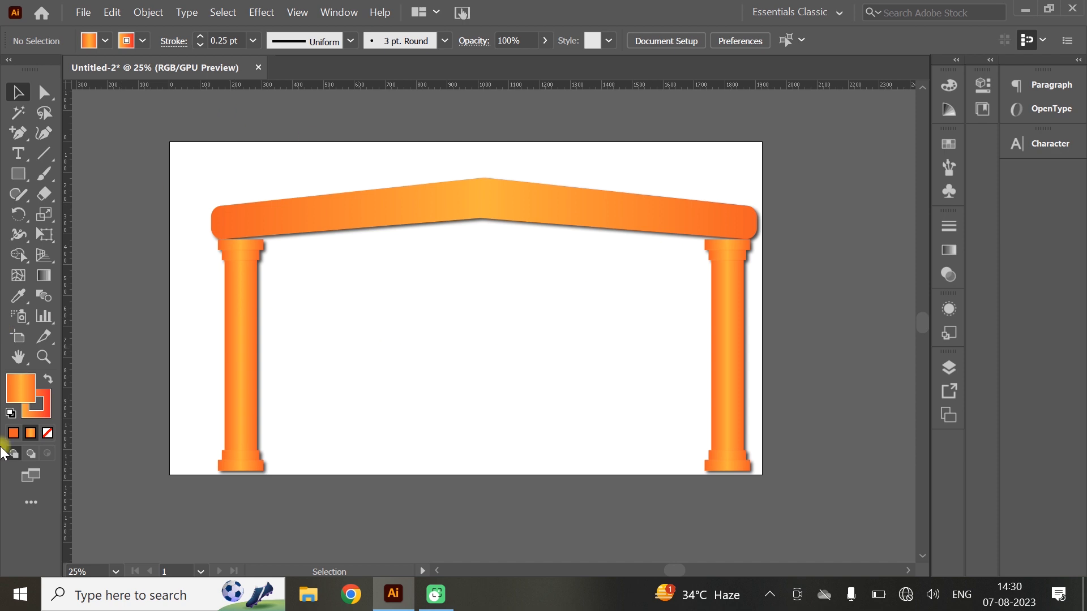
# Try to scale the building front down around a reference point beside the right column's capital, and undo the scaling
pyautogui.click(297, 233)
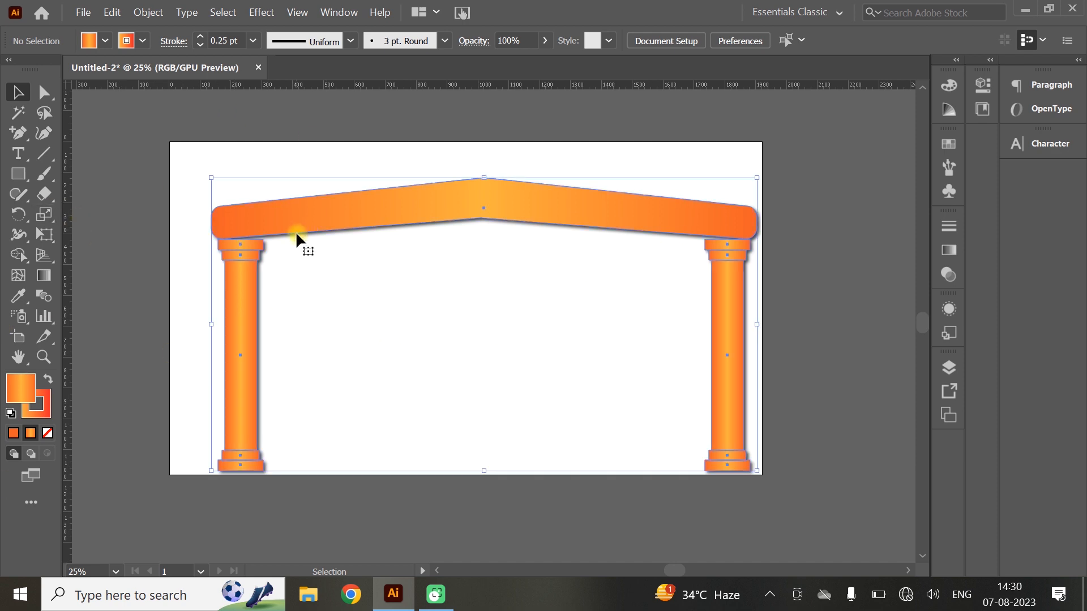
pyautogui.click(44, 214)
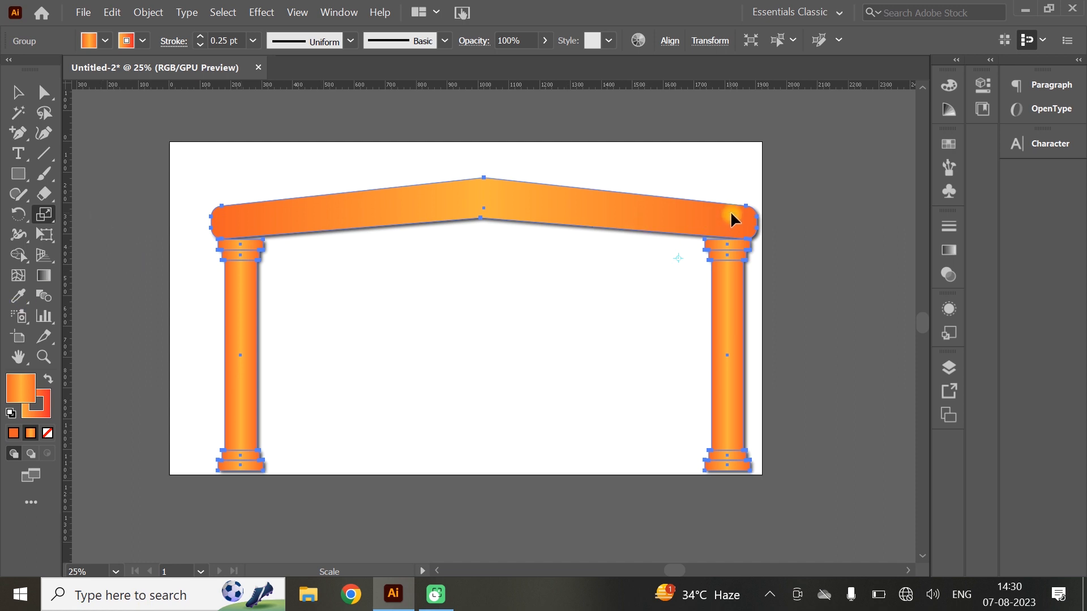
pyautogui.press('super')
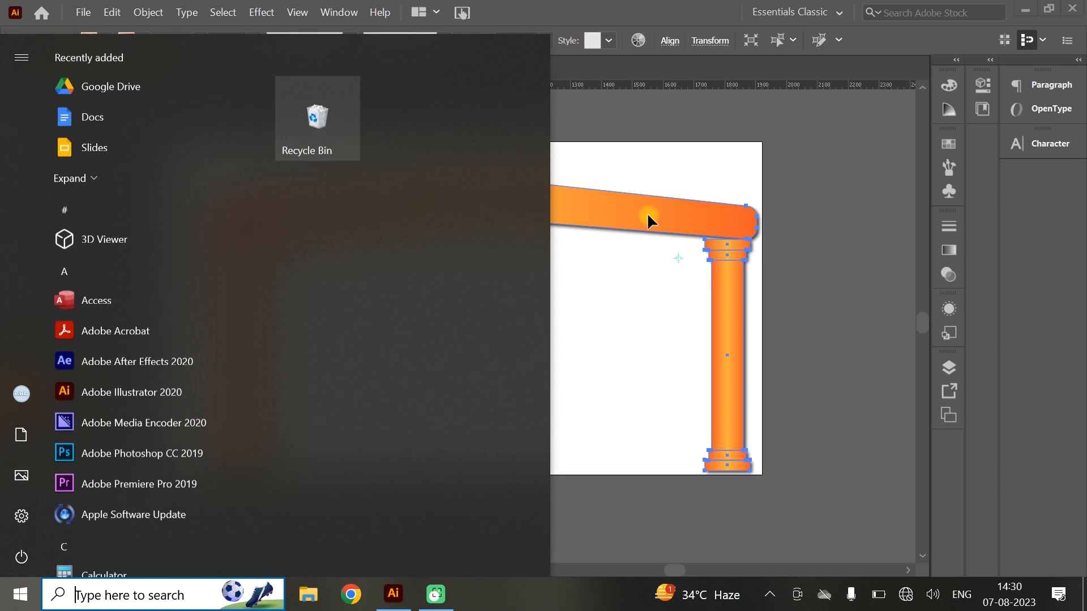
pyautogui.press('super')
pyautogui.moveTo(733, 218); pyautogui.dragTo(693, 242)
pyautogui.hotkey('ctrl', 'z')
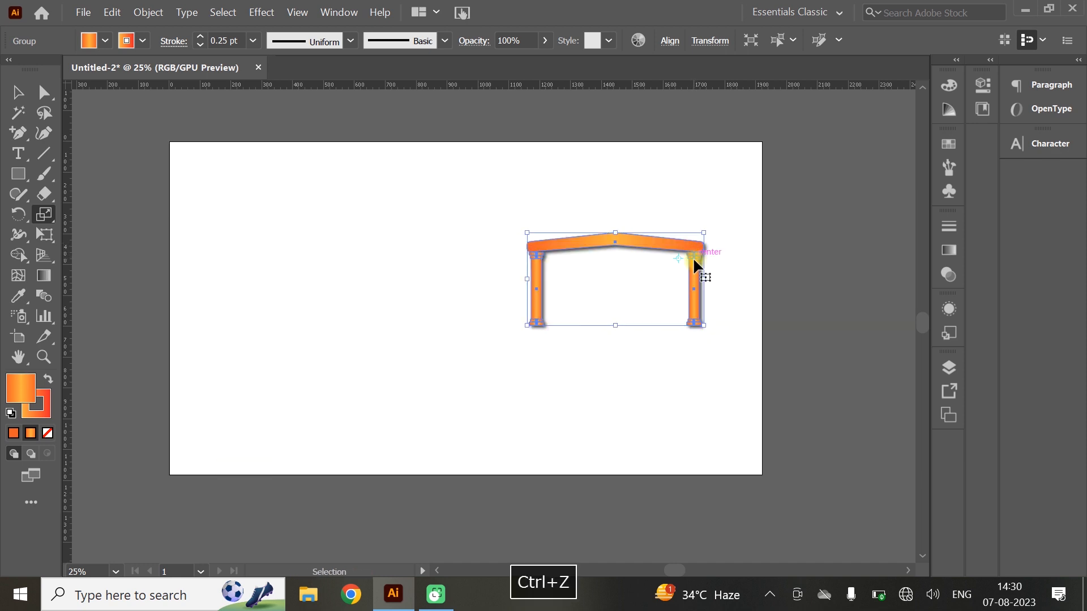
# Try making repeated scaled-down copies of the building front around a reference point beside the right column's capital, and undo them
pyautogui.moveTo(722, 246); pyautogui.dragTo(700, 246)
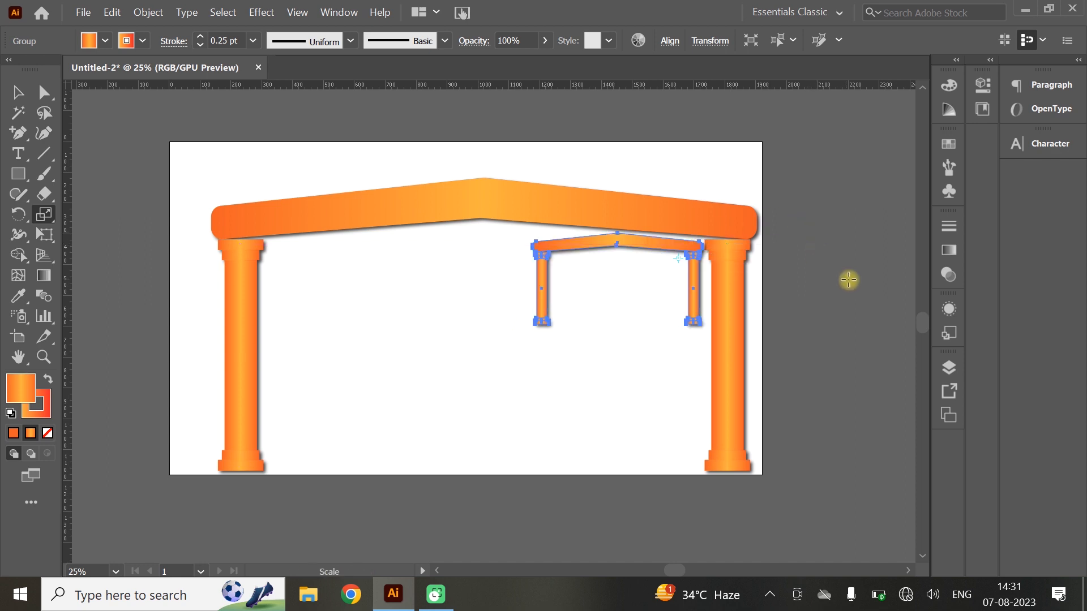
pyautogui.hotkey('ctrl', 'd')
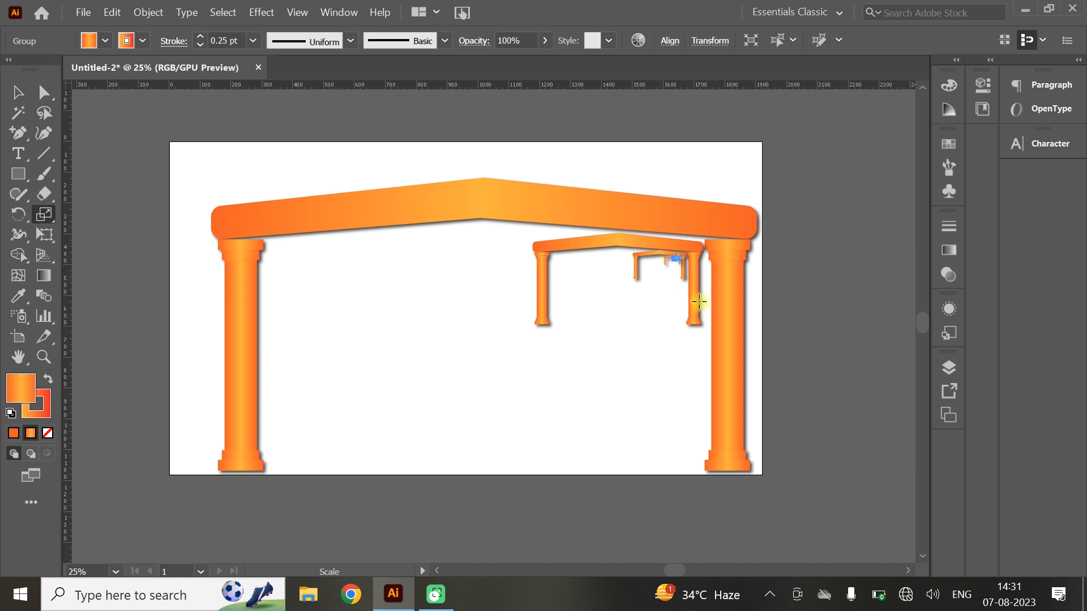
pyautogui.hotkey('ctrl', 'z')
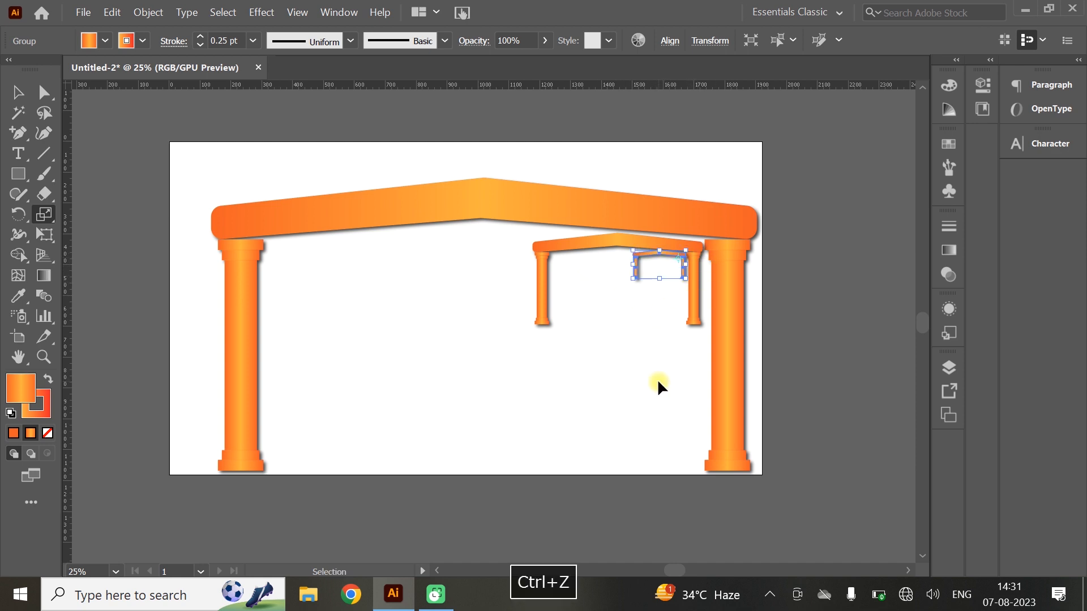
pyautogui.hotkey('ctrl', 'z')
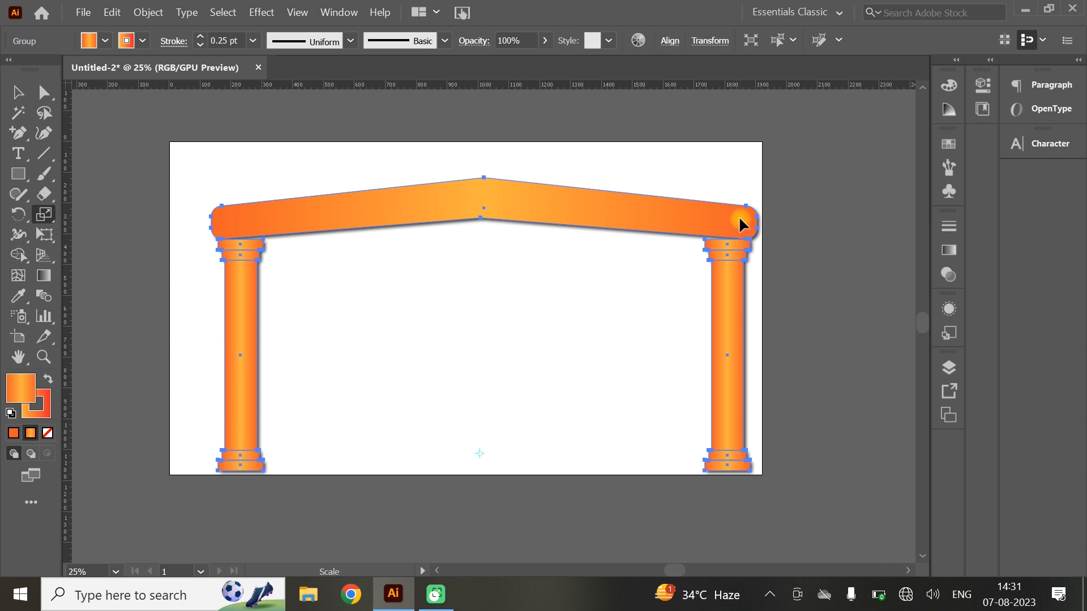
# Scale a smaller copy of the building front around a reference point midway between the column bases, and repeat the scaled copy six times
pyautogui.moveTo(743, 216); pyautogui.dragTo(687, 247)
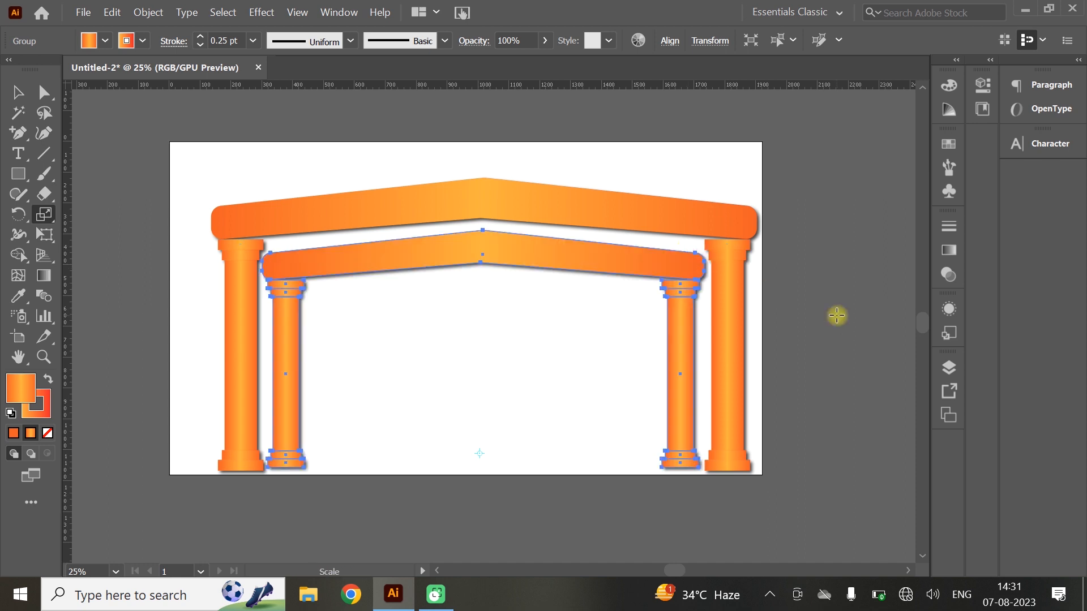
pyautogui.hotkey('ctrl', 'd')
pyautogui.hotkey('ctrl', 'd')
pyautogui.hotkey('ctrl', 'd')
pyautogui.hotkey('ctrl', 'd')
pyautogui.hotkey('ctrl', 'd')
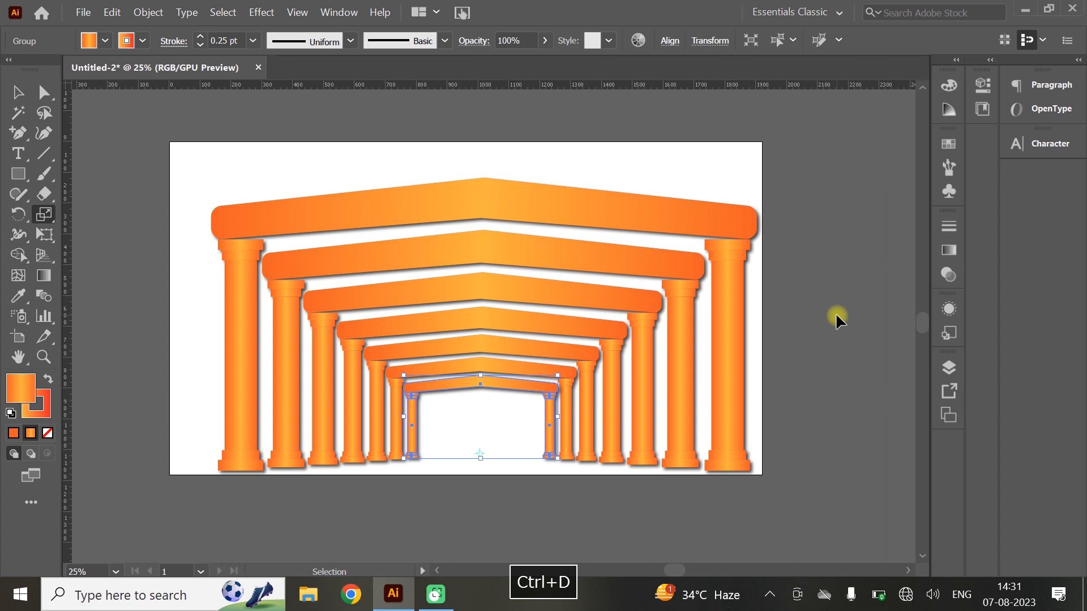
pyautogui.hotkey('ctrl', 'd')
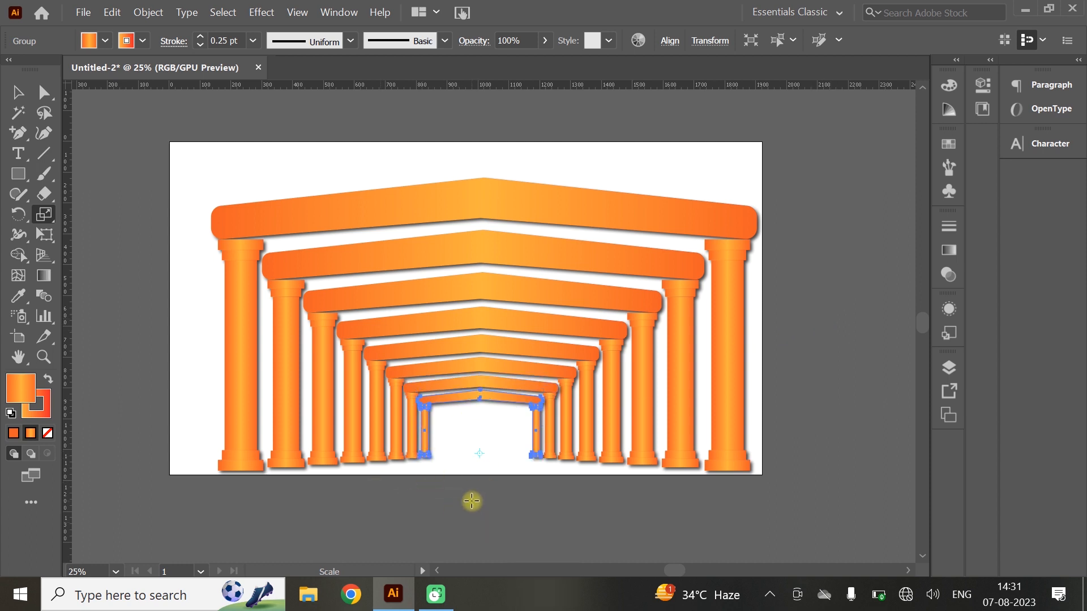